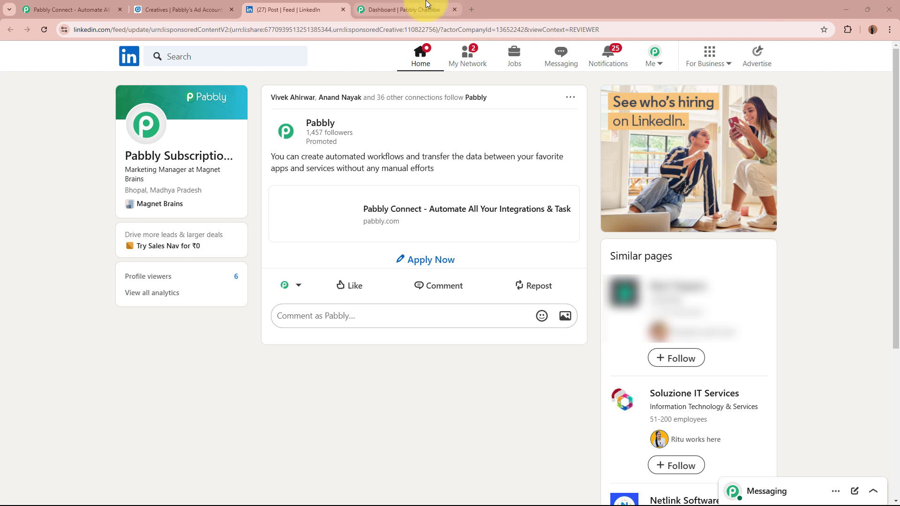
Step: Go to the Pabbly Connect website and sign in to the Pabbly account
{"action": "left_click", "coordinate": [413, 9]}
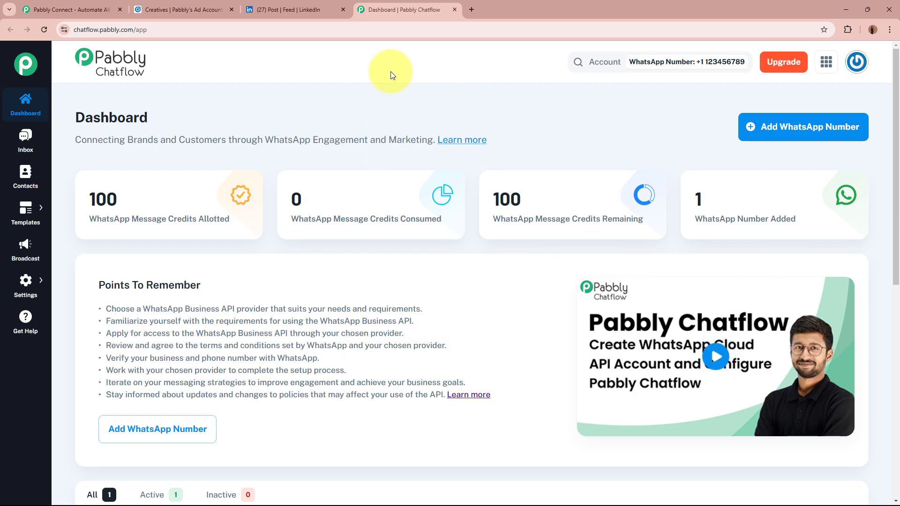
{"action": "left_click", "coordinate": [302, 6]}
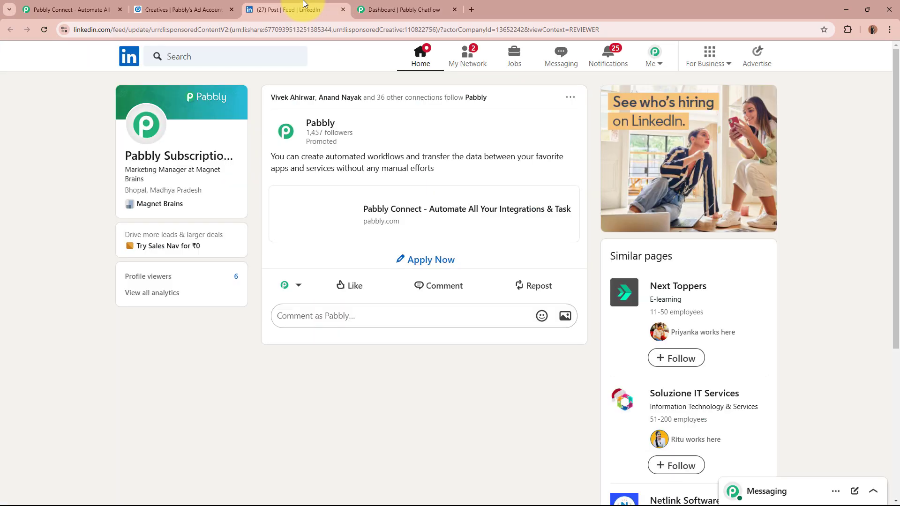
{"action": "left_click", "coordinate": [61, 9]}
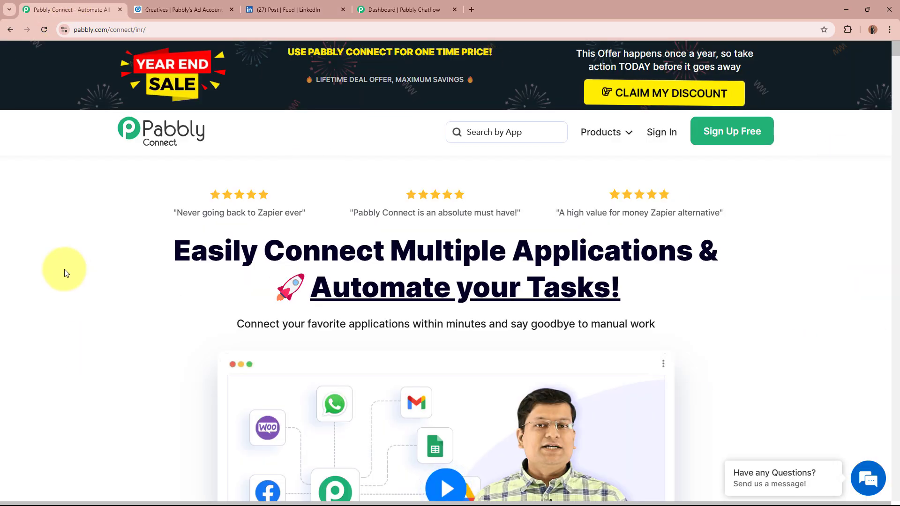
{"action": "left_click", "coordinate": [75, 29]}
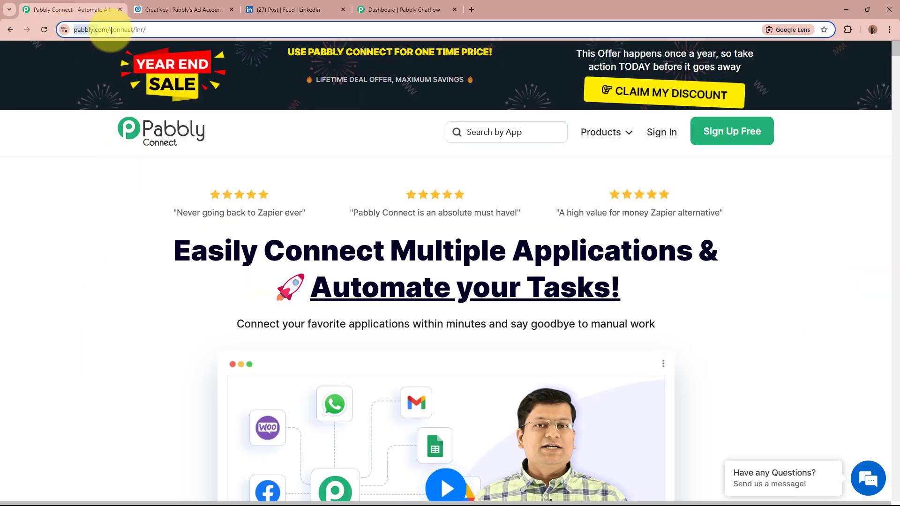
{"action": "left_click", "coordinate": [68, 298]}
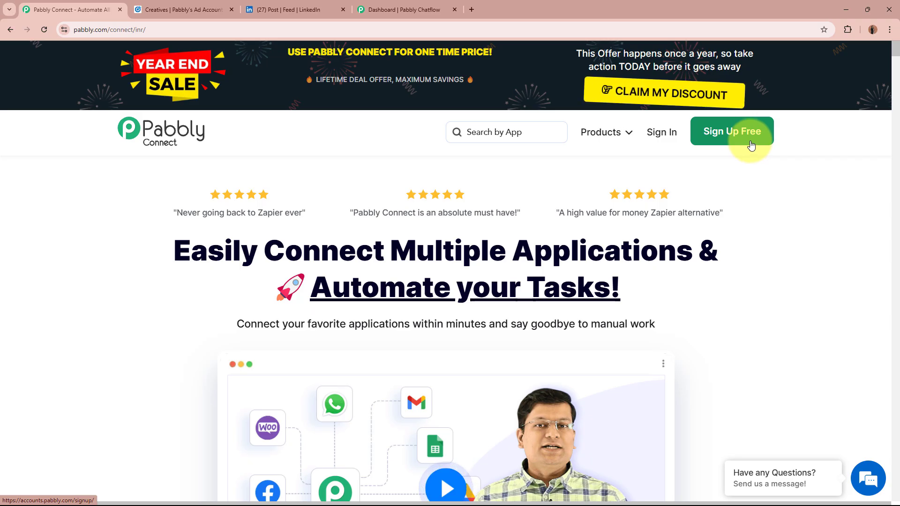
{"action": "left_click", "coordinate": [662, 132]}
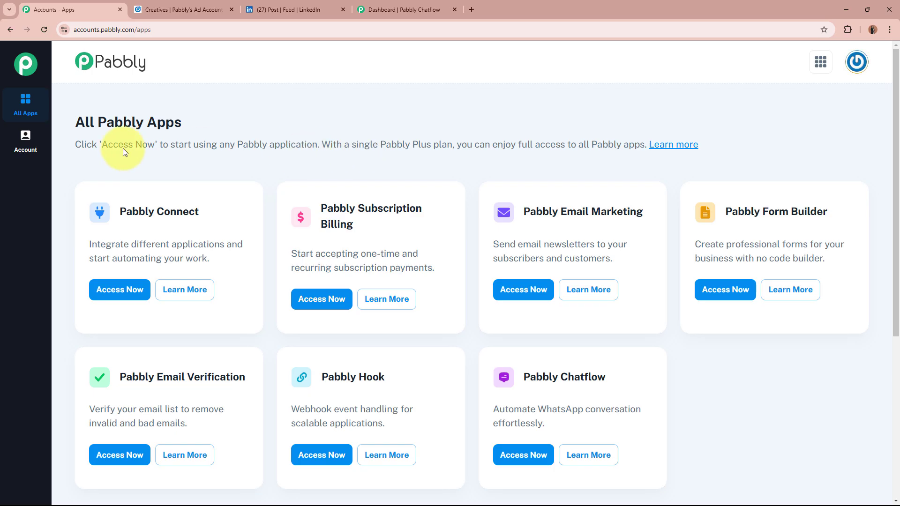
Step: Launch Pabbly Connect from the Pabbly apps list to reach its dashboard
{"action": "left_click_drag", "start_coordinate": [102, 209], "coordinate": [215, 209]}
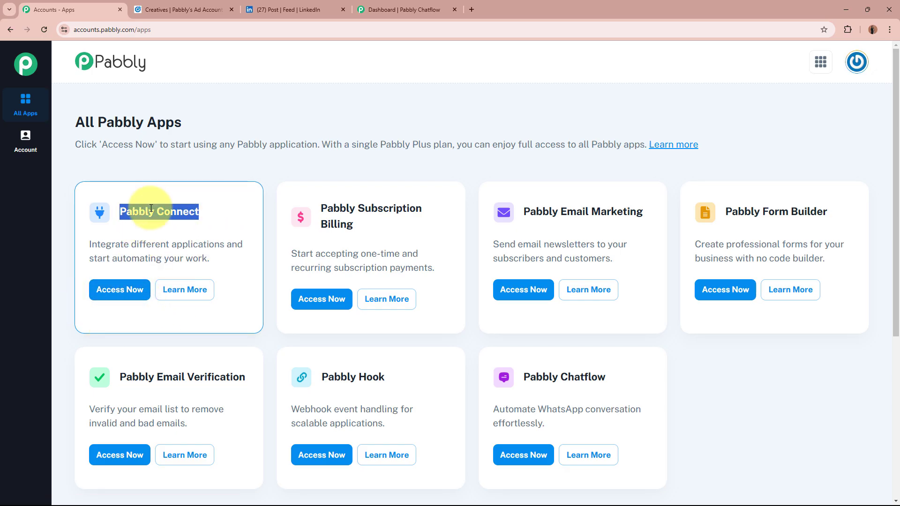
{"action": "left_click", "coordinate": [211, 209]}
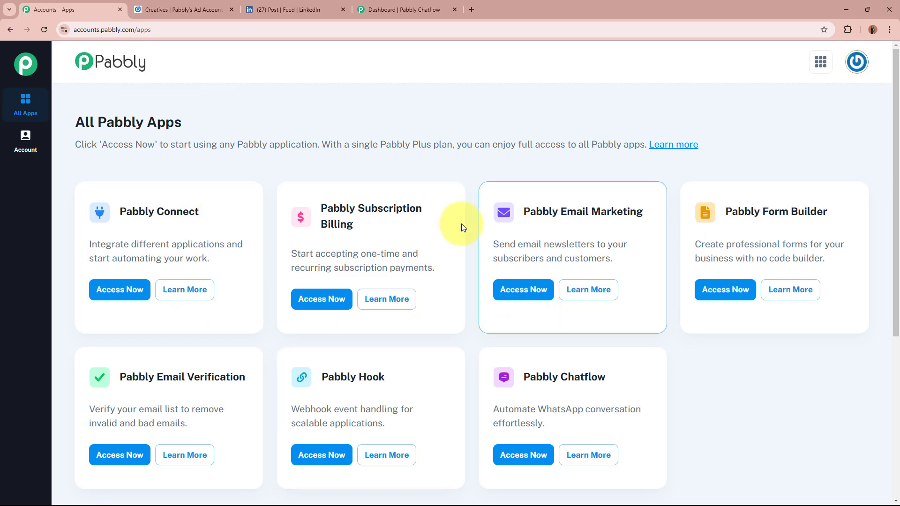
{"action": "left_click_drag", "start_coordinate": [523, 375], "coordinate": [610, 379]}
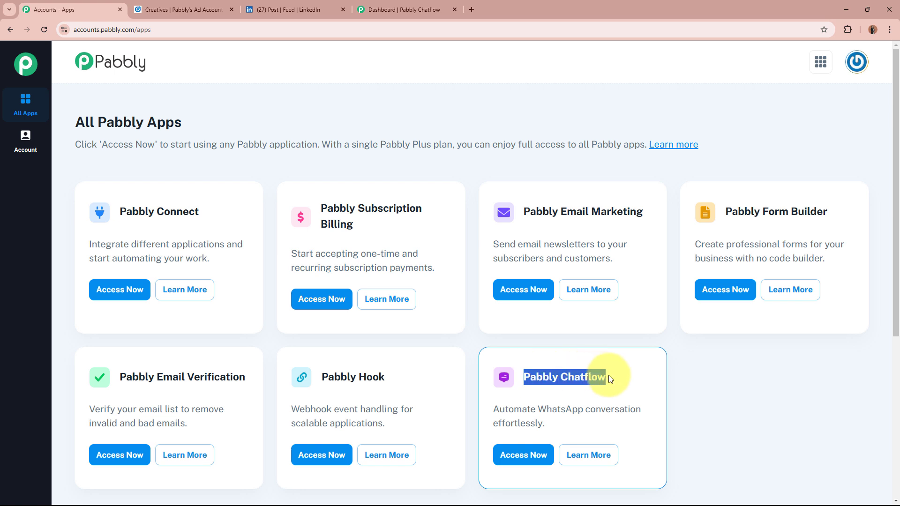
{"action": "left_click", "coordinate": [609, 377]}
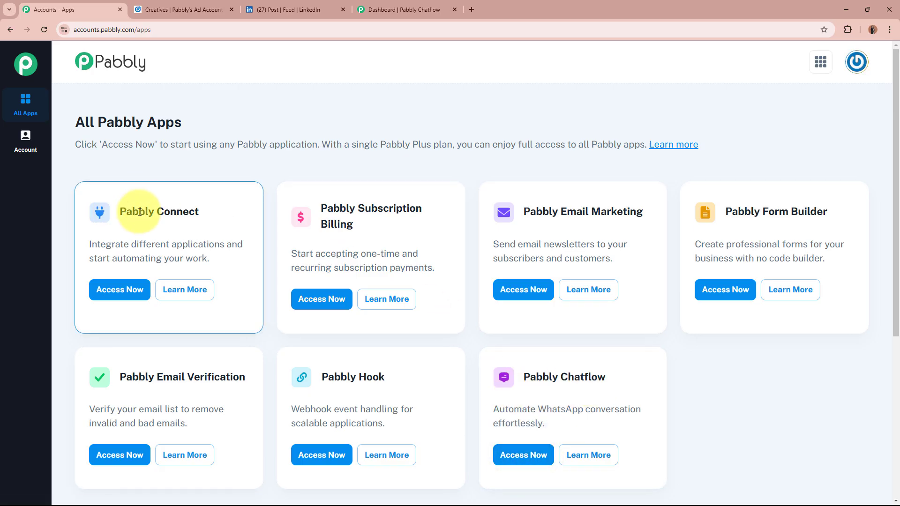
{"action": "left_click", "coordinate": [123, 298]}
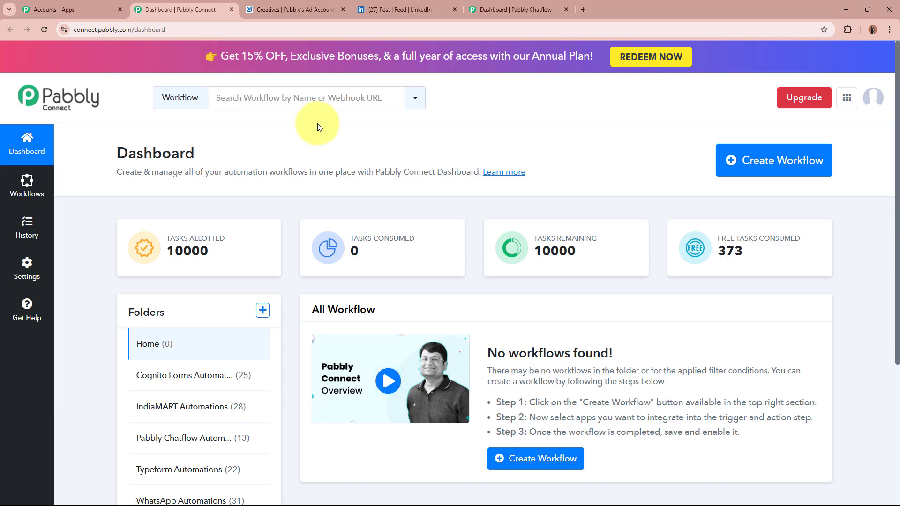
Step: Start a new workflow named 'Send WhatsApp Message to LinkedIn Lead Gen Forms Leads using Pabbly Chatflow'
{"action": "left_click_drag", "start_coordinate": [119, 173], "coordinate": [359, 197]}
{"action": "left_click", "coordinate": [359, 194]}
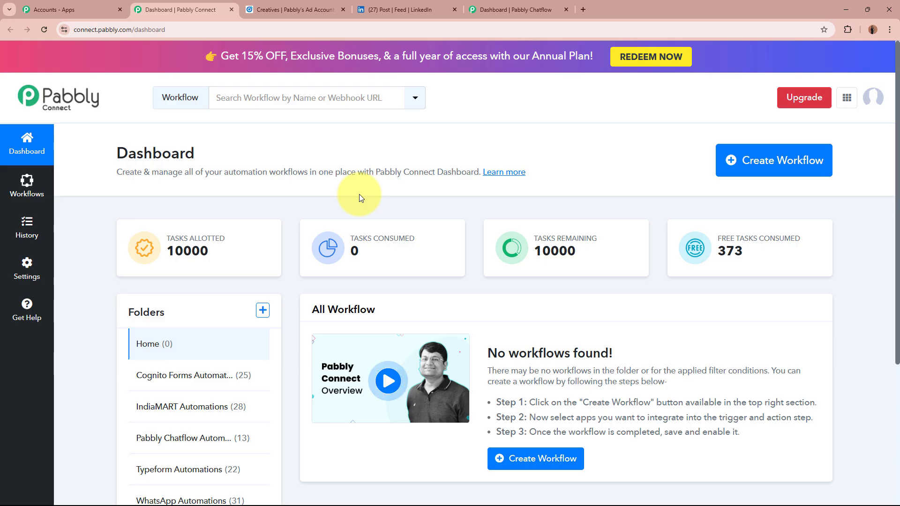
{"action": "left_click", "coordinate": [787, 162]}
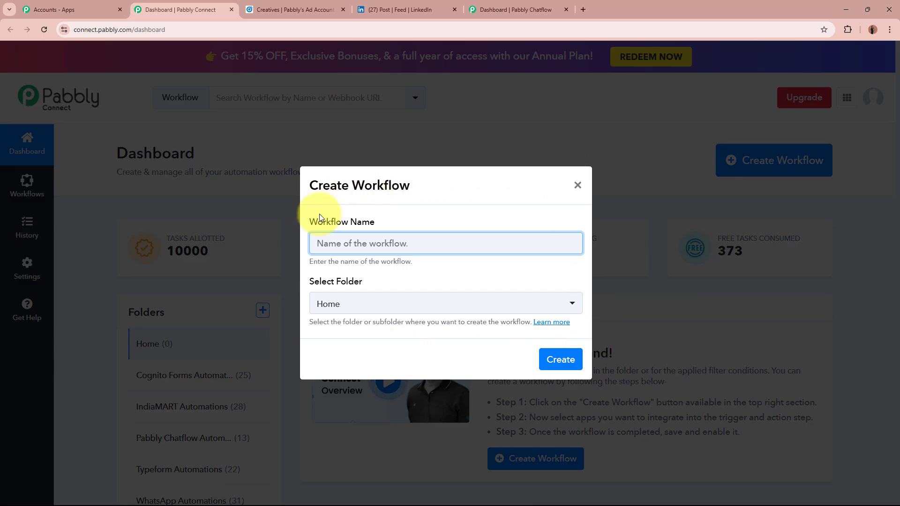
{"action": "left_click_drag", "start_coordinate": [311, 224], "coordinate": [381, 221]}
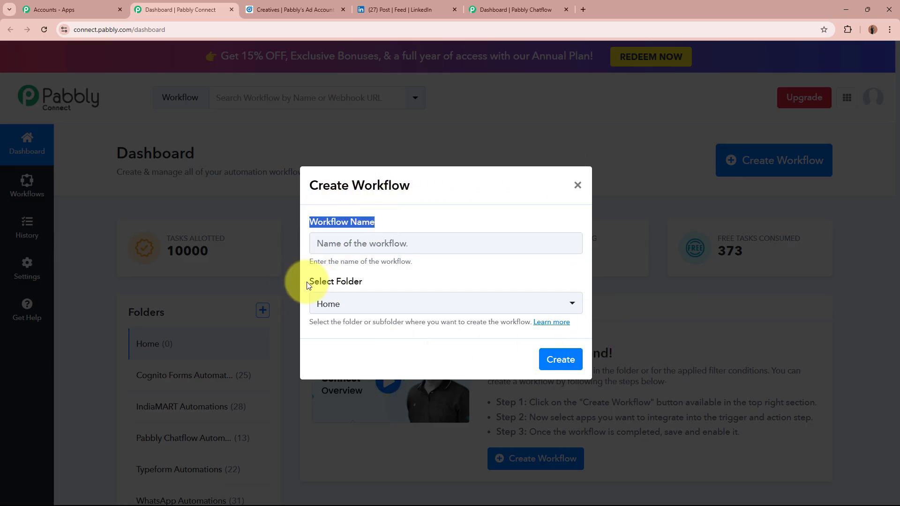
{"action": "left_click_drag", "start_coordinate": [312, 285], "coordinate": [385, 286]}
{"action": "left_click", "coordinate": [384, 284]}
{"action": "left_click", "coordinate": [395, 239]}
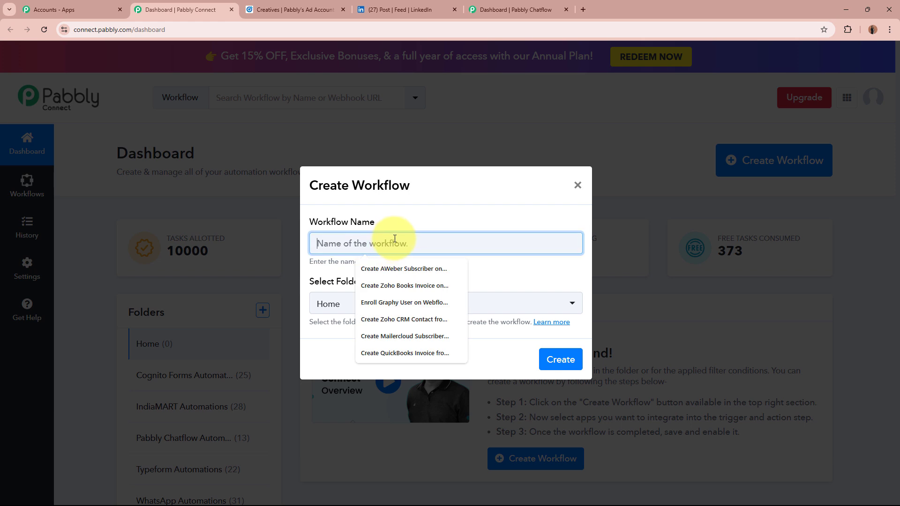
{"action": "left_click", "coordinate": [396, 238]}
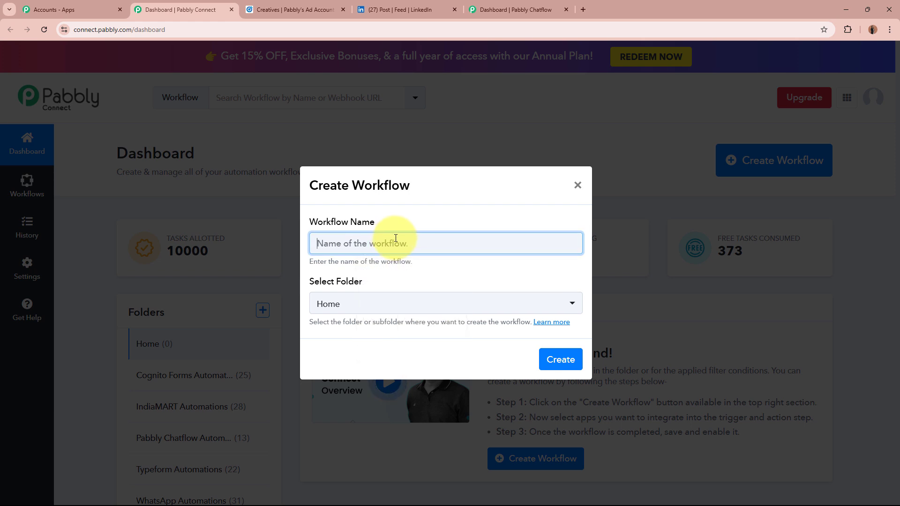
{"action": "type", "text": "Send WhatsApp Message to LinkedIn Lead Gen Forms Leads using Pabbly Chatflow"}
{"action": "left_click_drag", "start_coordinate": [307, 243], "coordinate": [600, 246]}
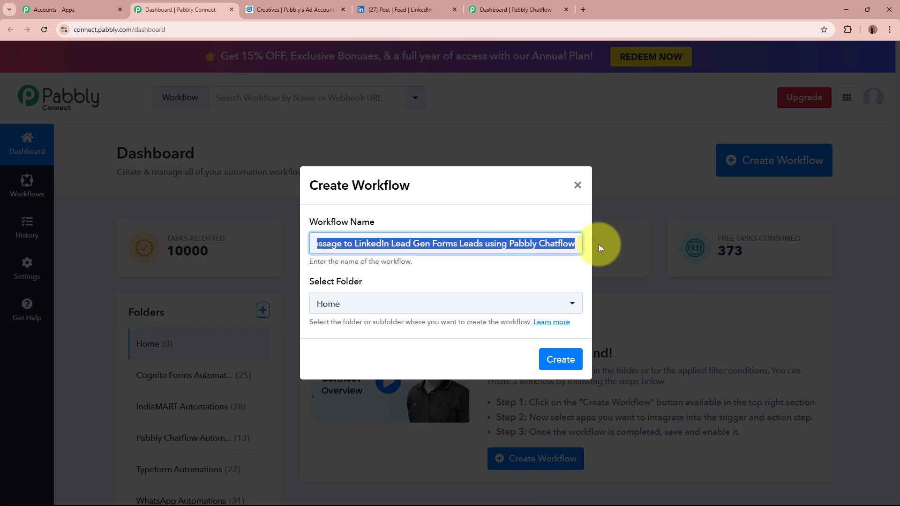
{"action": "left_click", "coordinate": [501, 280]}
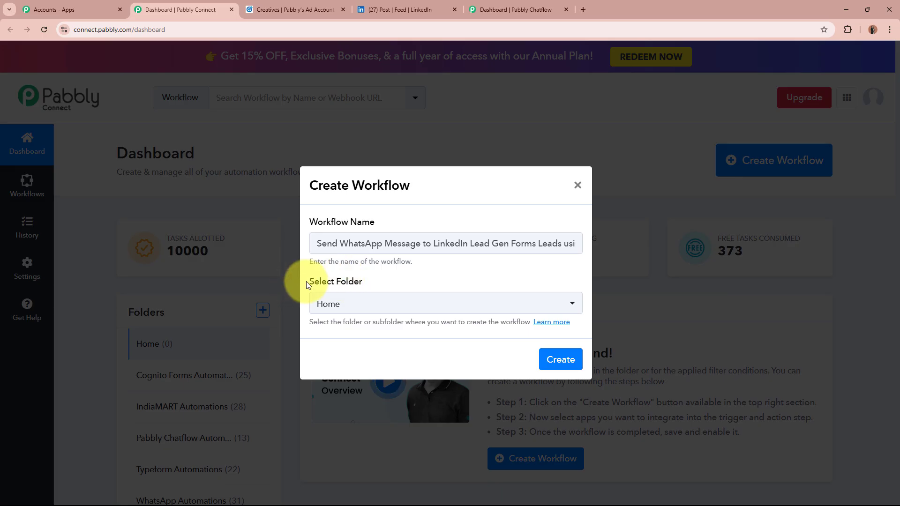
Step: Put the workflow in the Pabbly Chatflow Automations folder and create it
{"action": "triple_click", "coordinate": [364, 274]}
{"action": "left_click", "coordinate": [364, 274]}
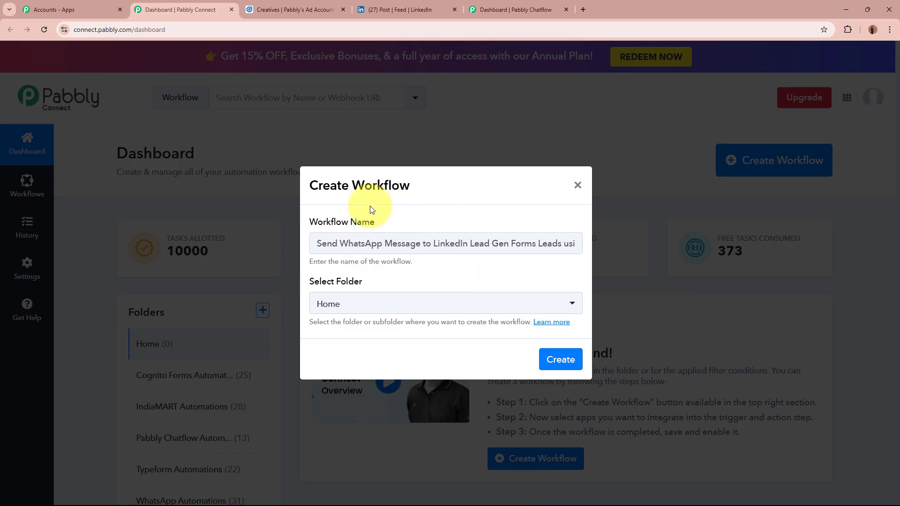
{"action": "left_click", "coordinate": [425, 303]}
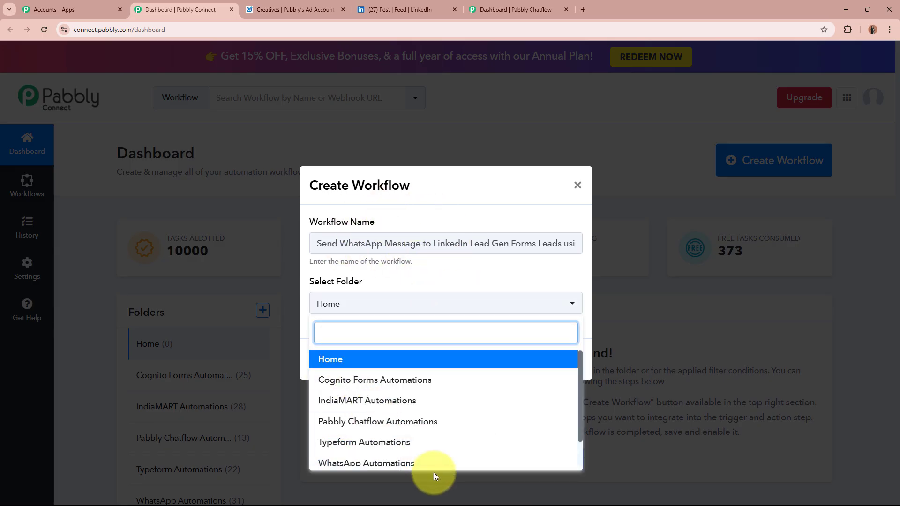
{"action": "left_click", "coordinate": [440, 422]}
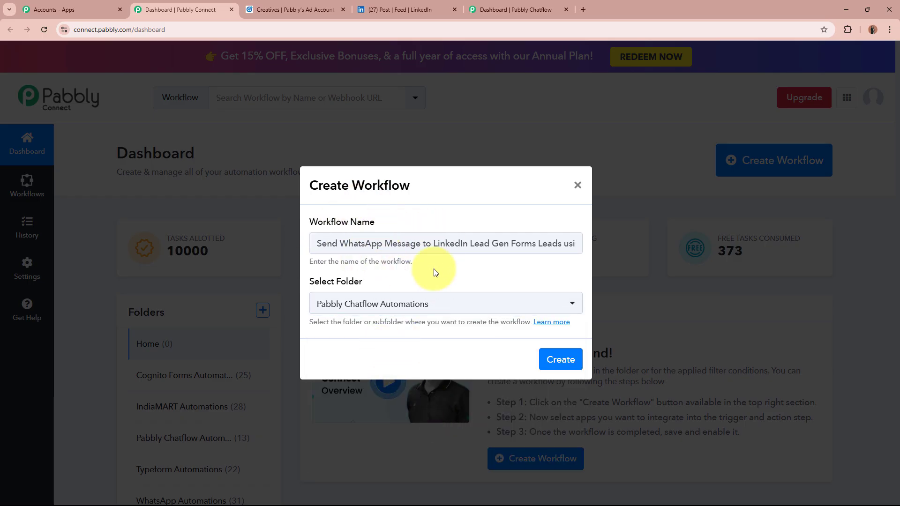
{"action": "left_click_drag", "start_coordinate": [371, 243], "coordinate": [532, 244]}
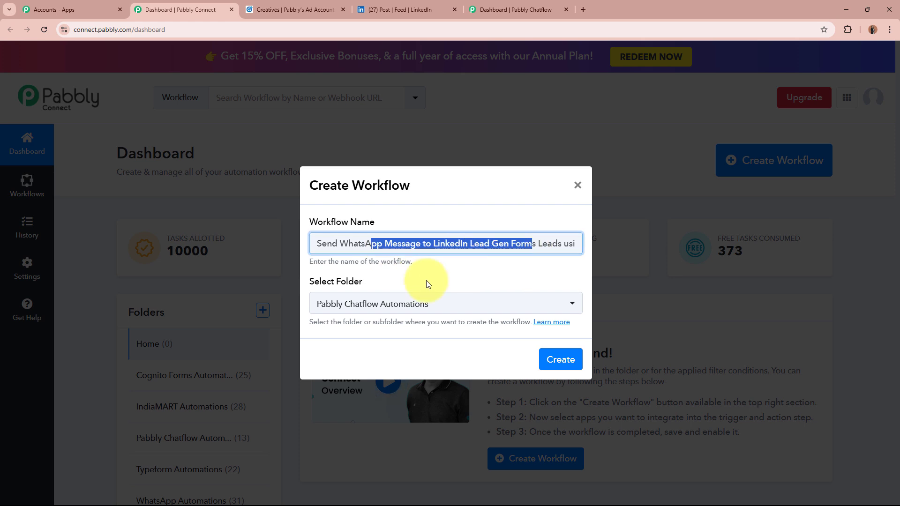
{"action": "left_click", "coordinate": [460, 269]}
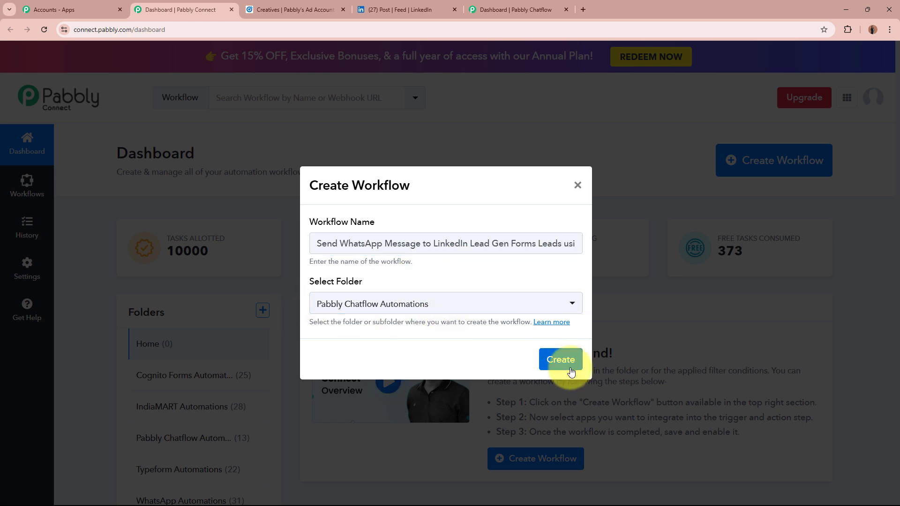
{"action": "left_click", "coordinate": [562, 361]}
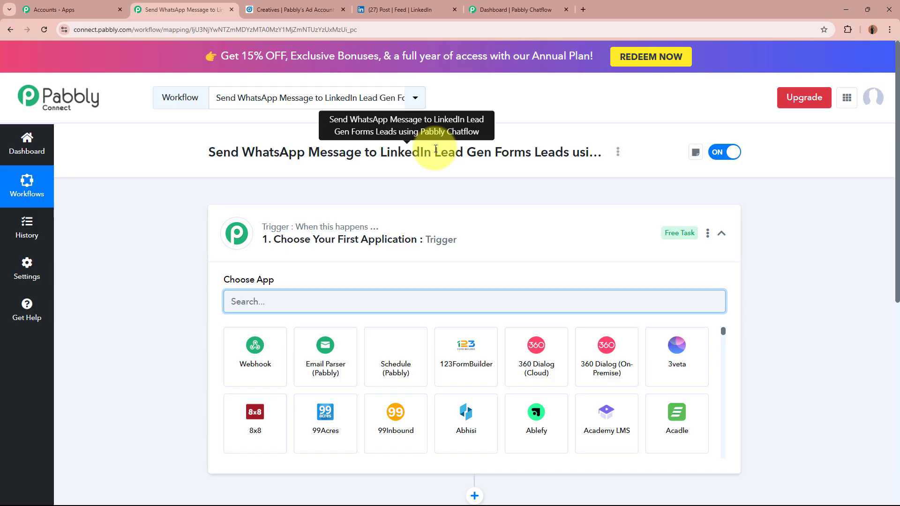
Step: Search 'LinkedIn' in the trigger's Choose App field and select LinkedIn Lead Gen Forms
{"action": "left_click", "coordinate": [539, 248]}
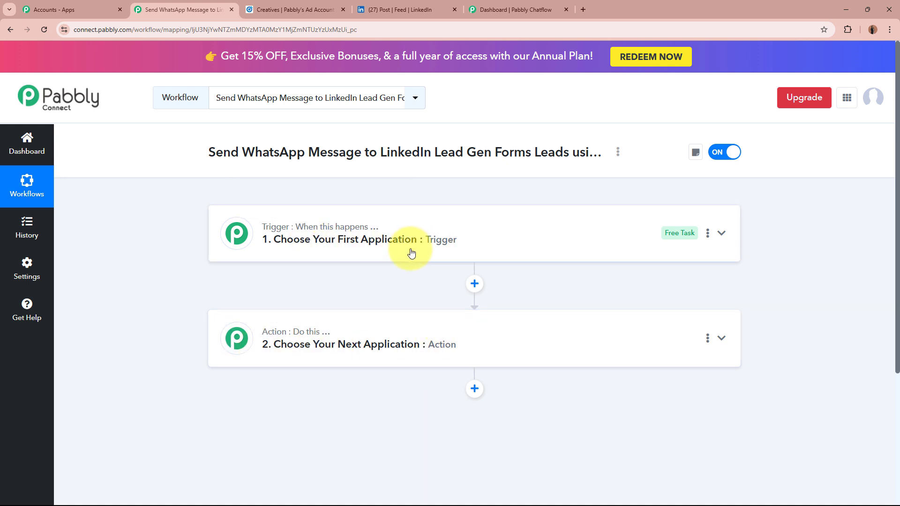
{"action": "mouse_move", "coordinate": [288, 231]}
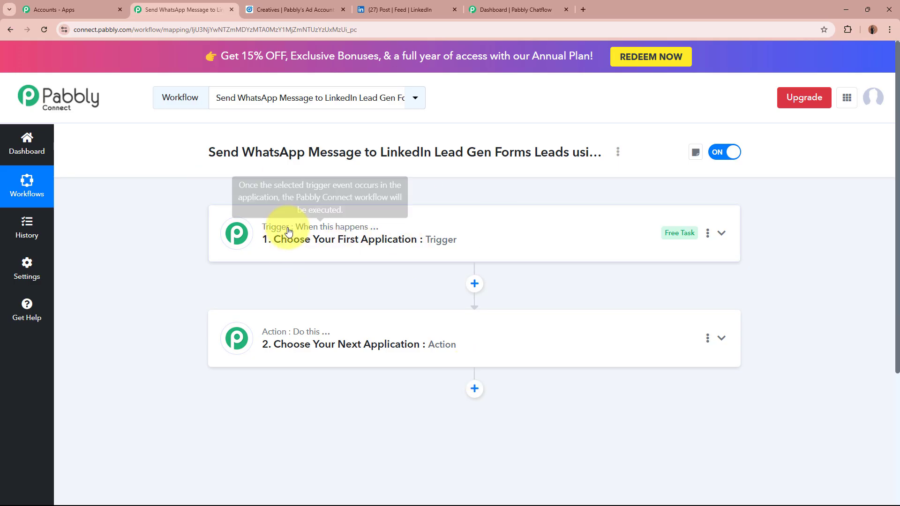
{"action": "left_click", "coordinate": [524, 240]}
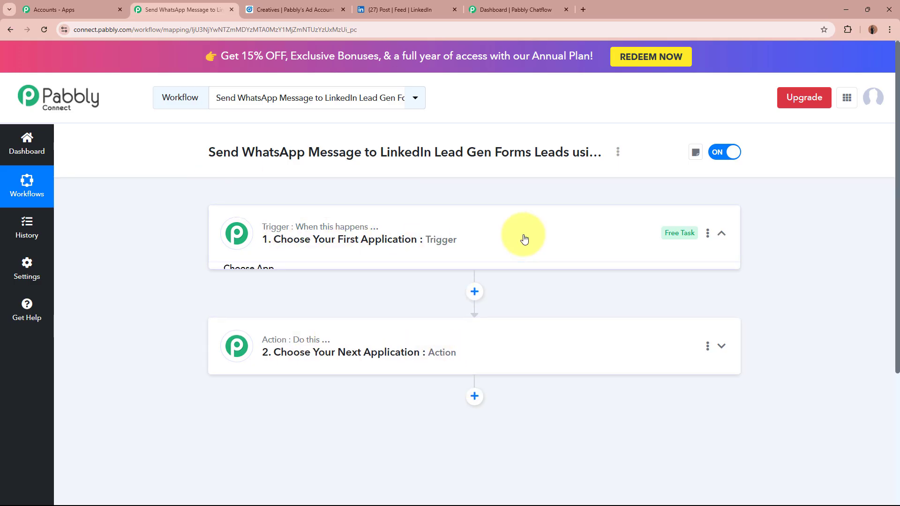
{"action": "left_click", "coordinate": [464, 296]}
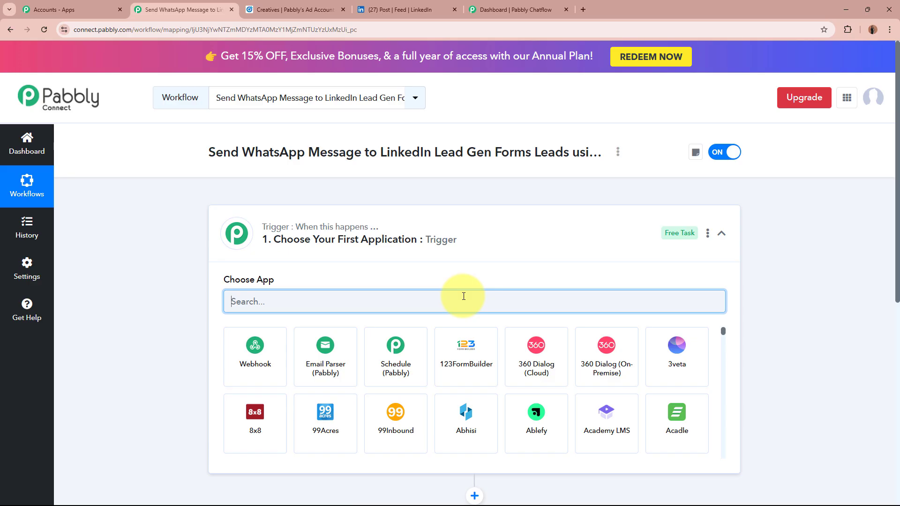
{"action": "type", "text": "L"}
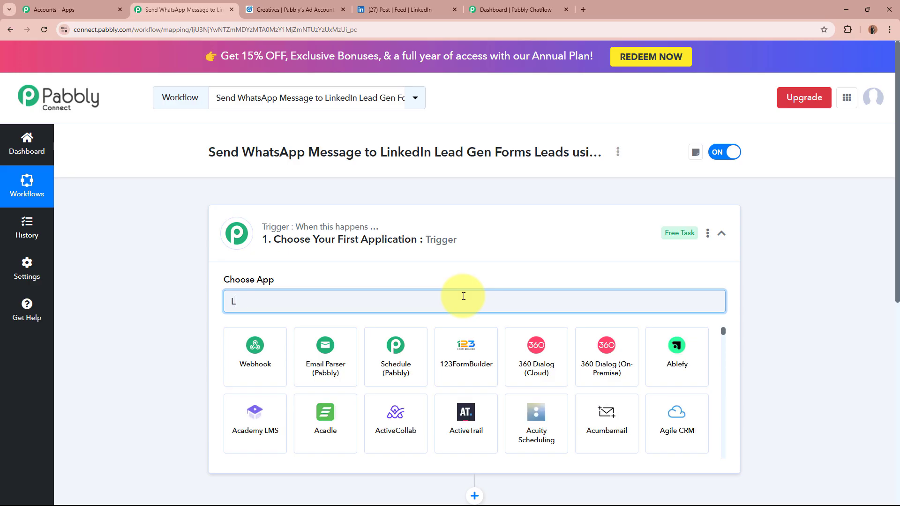
{"action": "type", "text": "inkedI"}
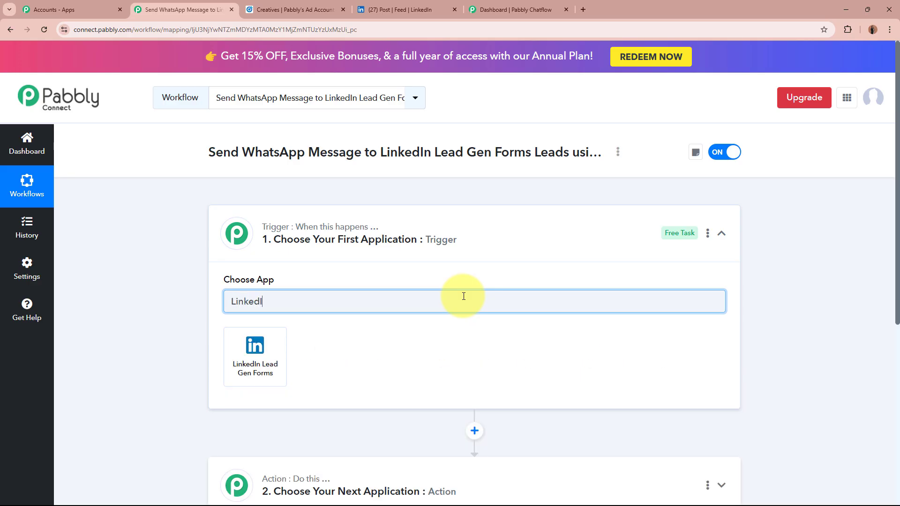
{"action": "type", "text": "n"}
{"action": "left_click", "coordinate": [272, 365]}
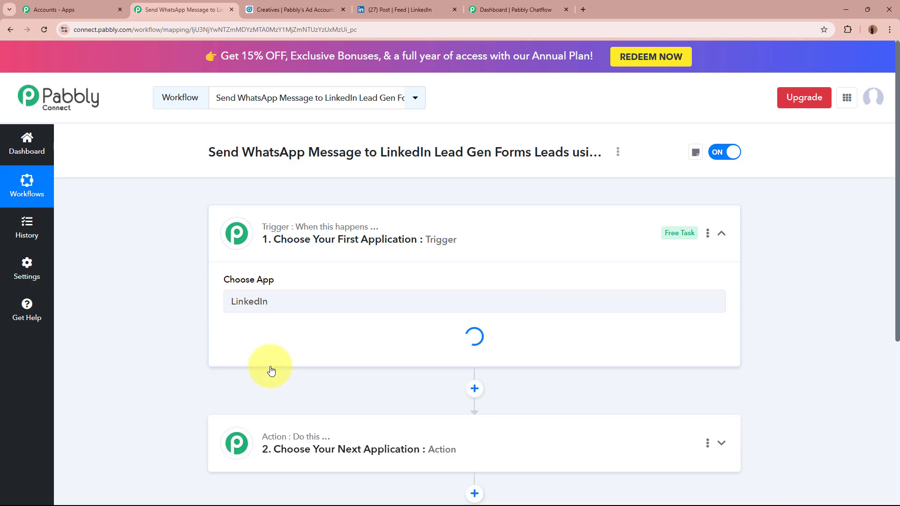
Step: Choose New Lead Gen Form Response as the trigger event and begin connecting LinkedIn
{"action": "left_click", "coordinate": [445, 4]}
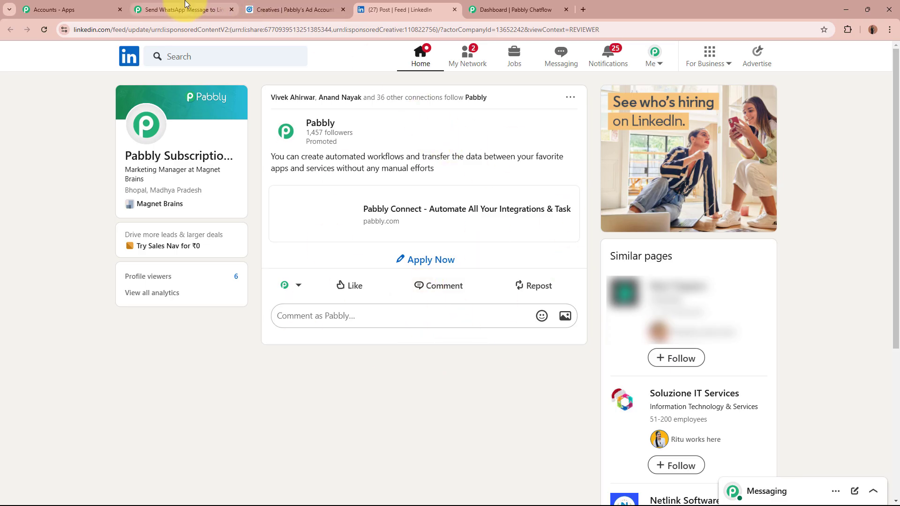
{"action": "left_click", "coordinate": [185, 5]}
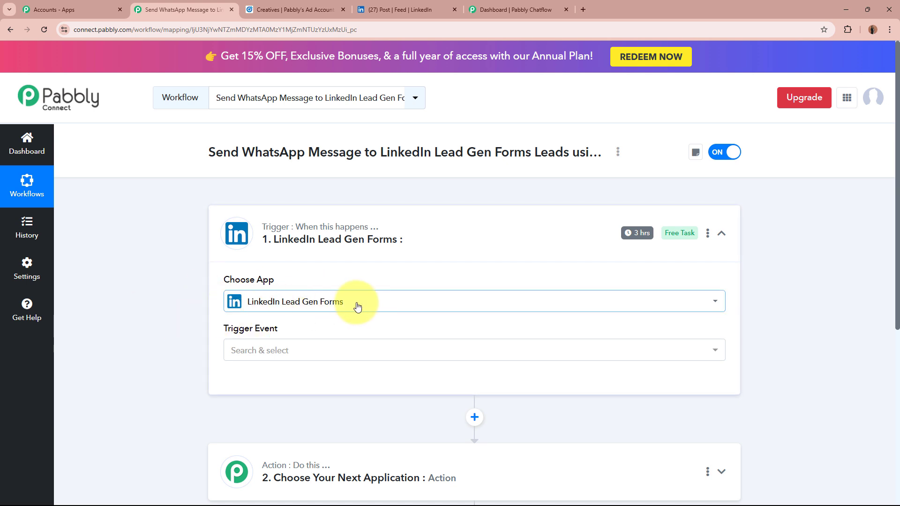
{"action": "left_click", "coordinate": [366, 355]}
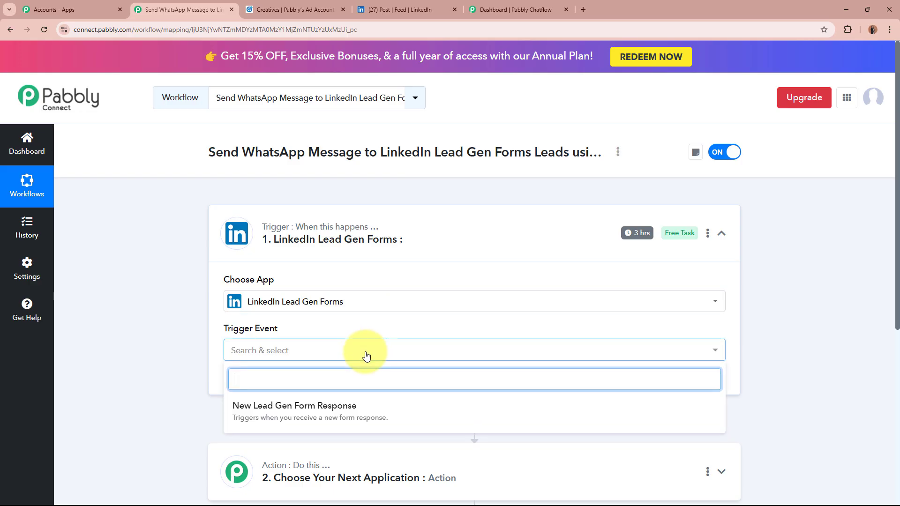
{"action": "left_click", "coordinate": [358, 411]}
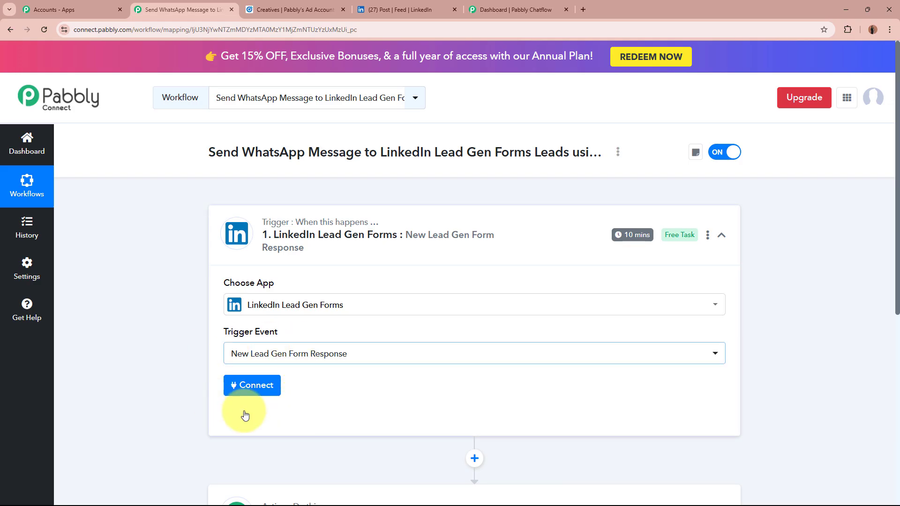
{"action": "left_click", "coordinate": [244, 383]}
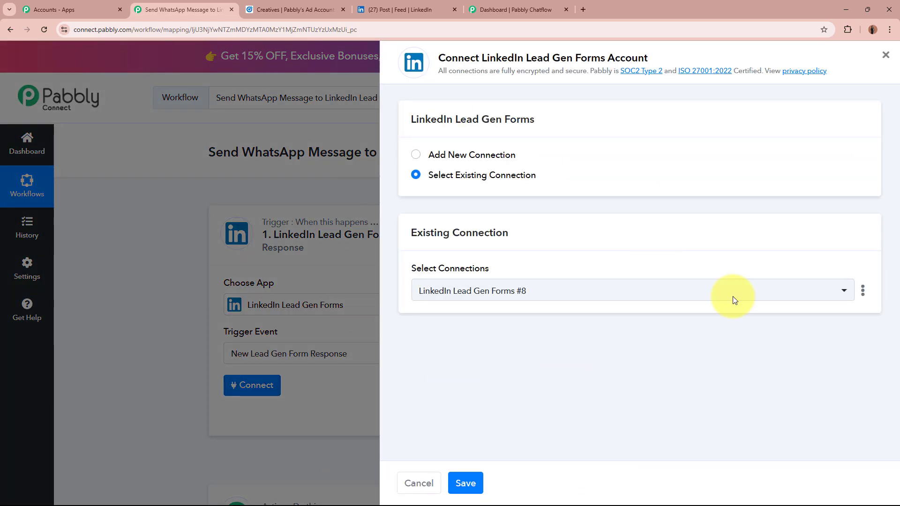
Step: Add a new connection and authorize the LinkedIn Lead Gen Forms account for the trigger
{"action": "left_click", "coordinate": [416, 155]}
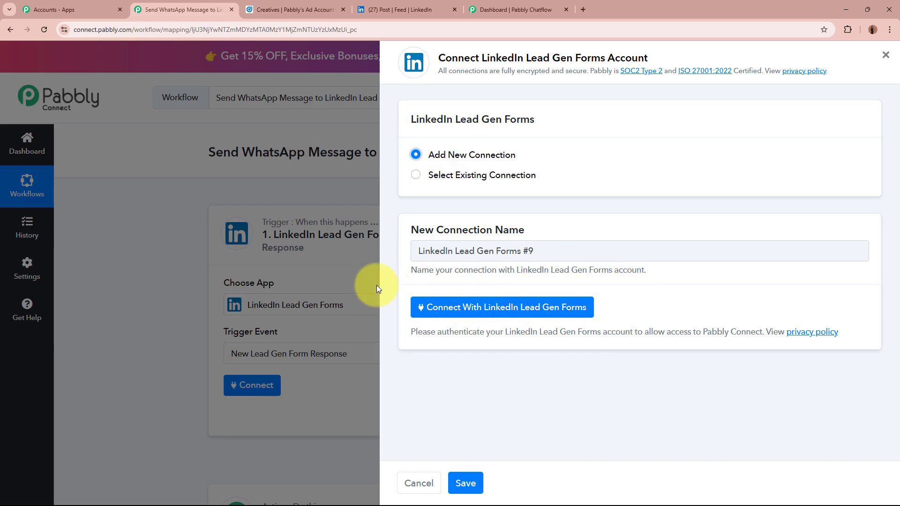
{"action": "left_click", "coordinate": [398, 9]}
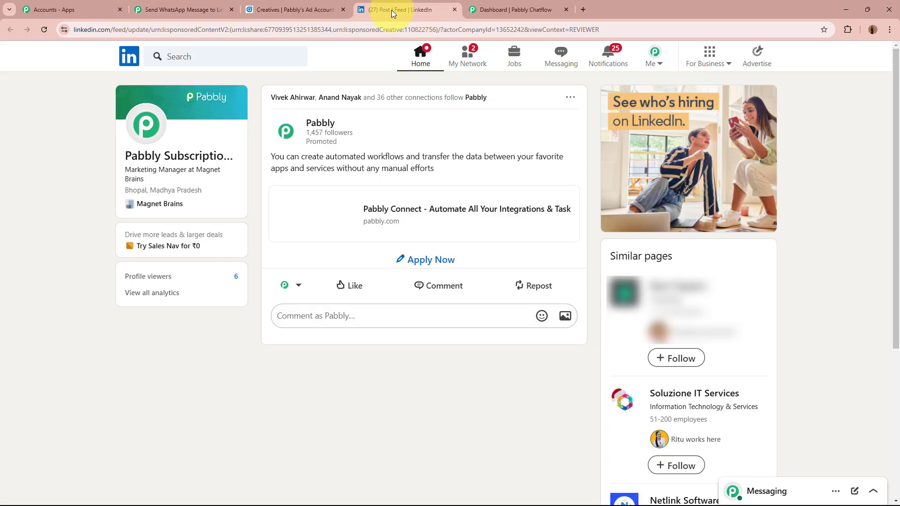
{"action": "left_click", "coordinate": [171, 9]}
{"action": "left_click", "coordinate": [513, 308]}
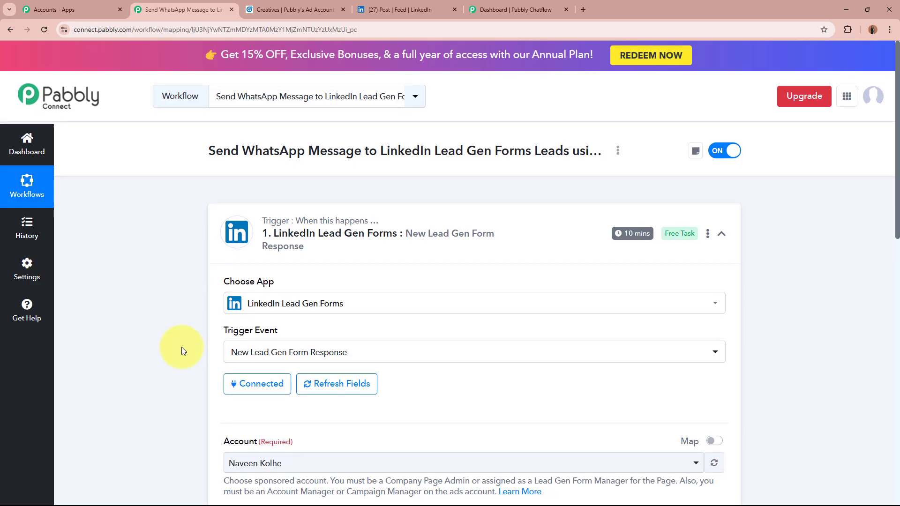
{"action": "scroll", "coordinate": [182, 347], "scroll_direction": "down", "scroll_amount": 4}
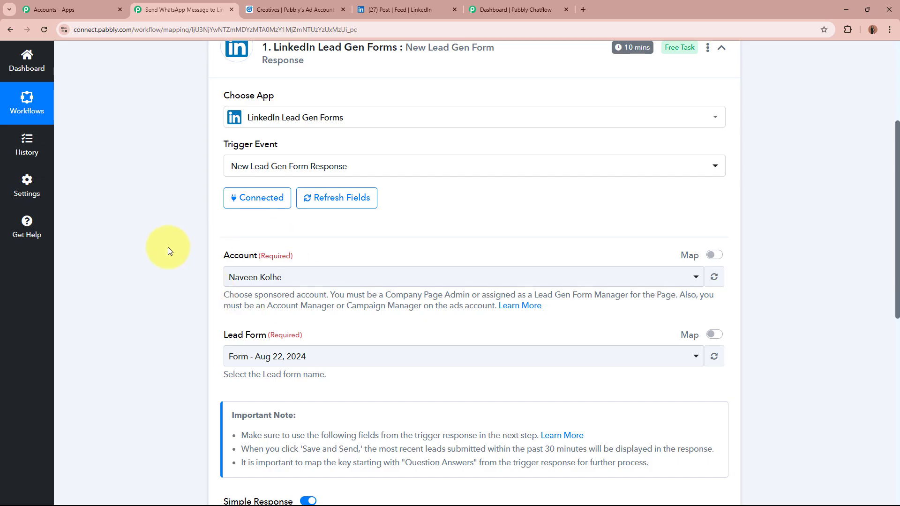
{"action": "scroll", "coordinate": [168, 247], "scroll_direction": "down", "scroll_amount": 2}
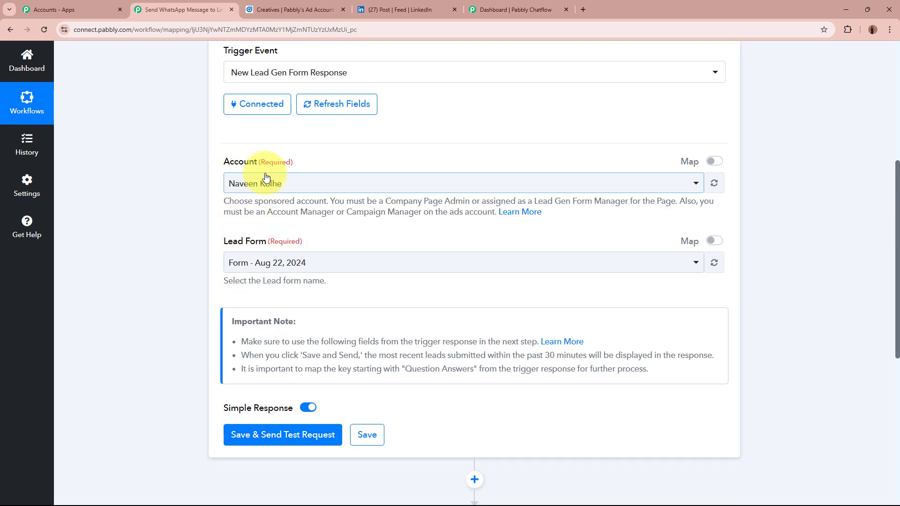
Step: Select Pabbly's Ad Account as the account and Lead Form as the lead form
{"action": "left_click", "coordinate": [288, 10]}
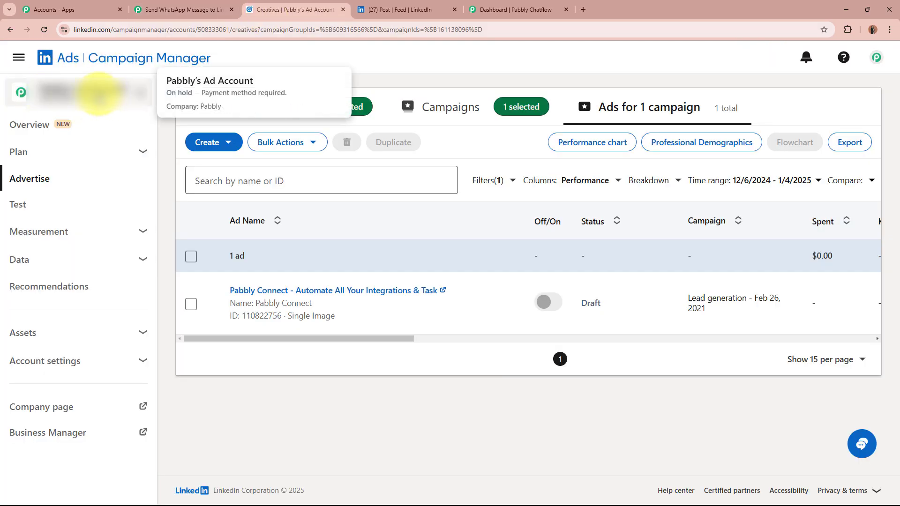
{"action": "left_click", "coordinate": [169, 9]}
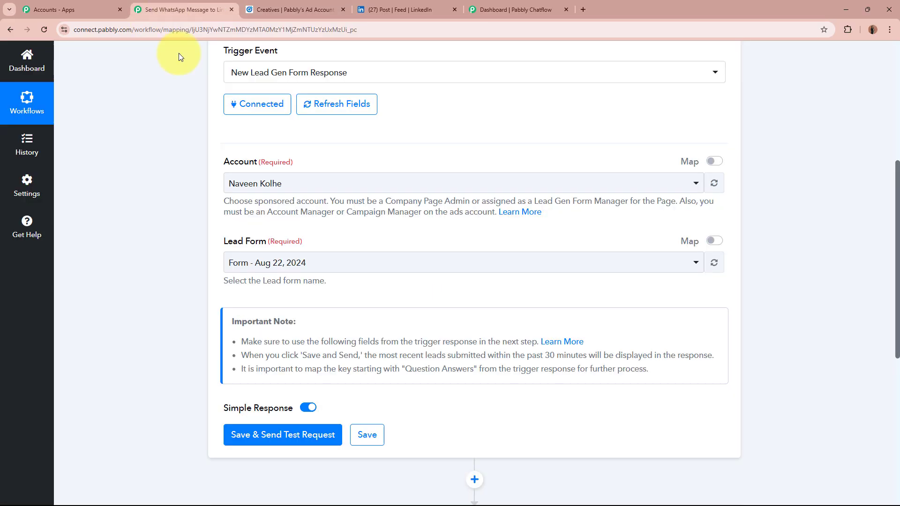
{"action": "left_click", "coordinate": [332, 184]}
{"action": "left_click", "coordinate": [318, 260]}
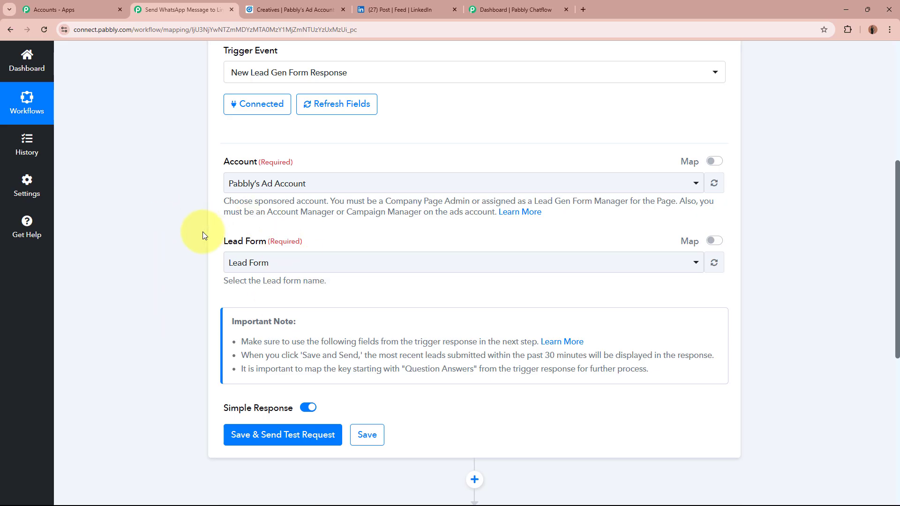
{"action": "left_click", "coordinate": [301, 265]}
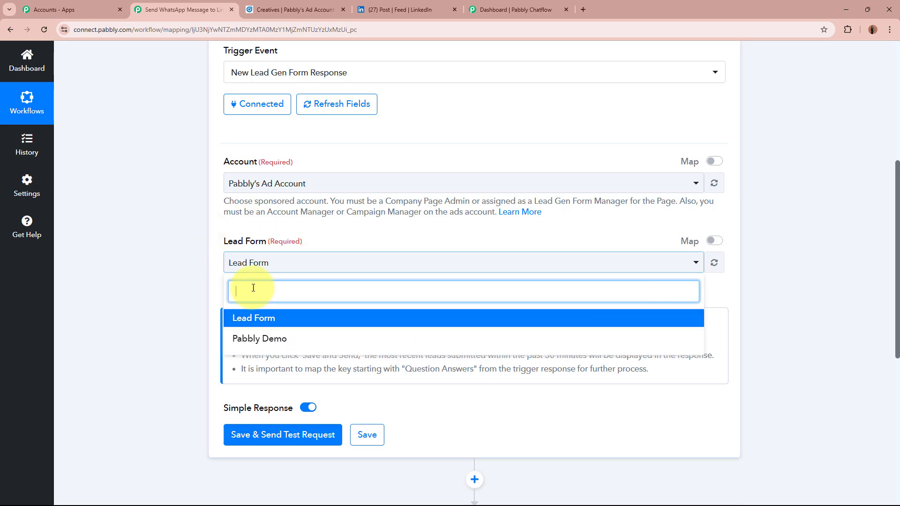
{"action": "left_click", "coordinate": [280, 320]}
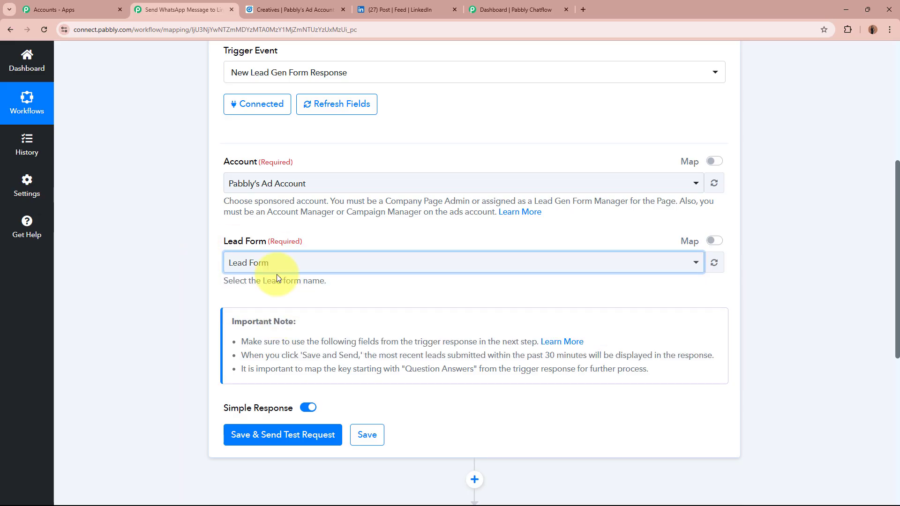
{"action": "left_click", "coordinate": [175, 253]}
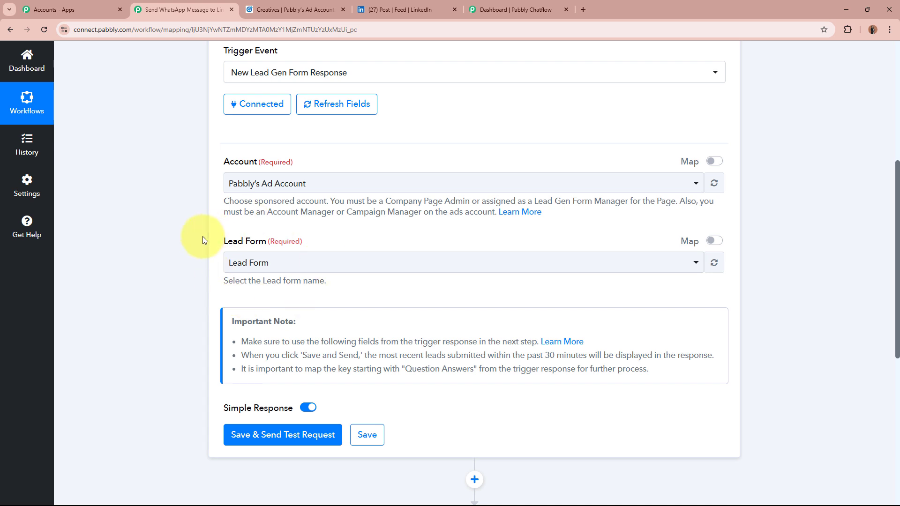
Step: Run Save & Send Test Request on the LinkedIn trigger and review the returned response
{"action": "scroll", "coordinate": [197, 238], "scroll_direction": "down", "scroll_amount": 4}
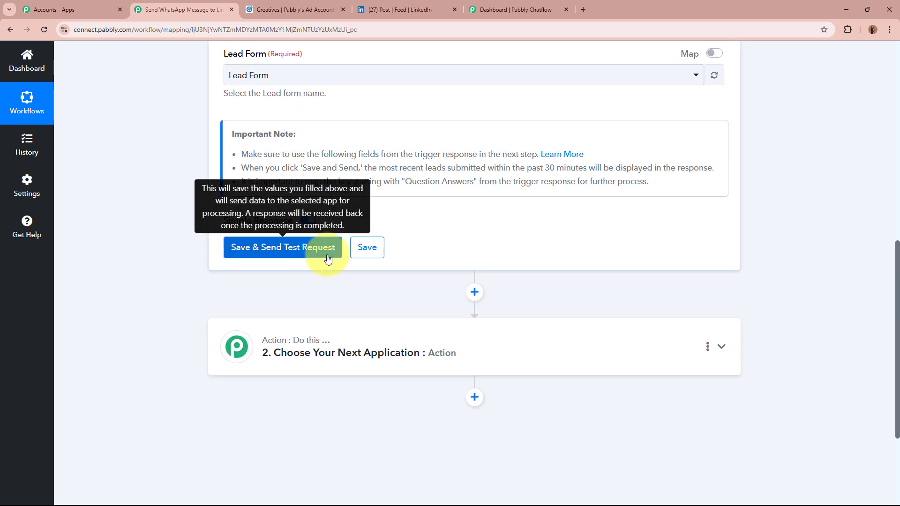
{"action": "scroll", "coordinate": [302, 255], "scroll_direction": "up", "scroll_amount": 8}
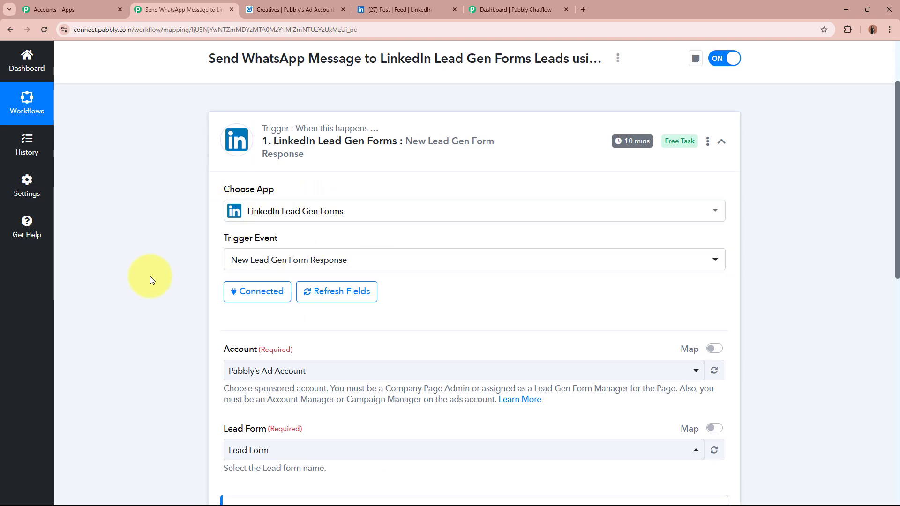
{"action": "scroll", "coordinate": [149, 276], "scroll_direction": "down", "scroll_amount": 8}
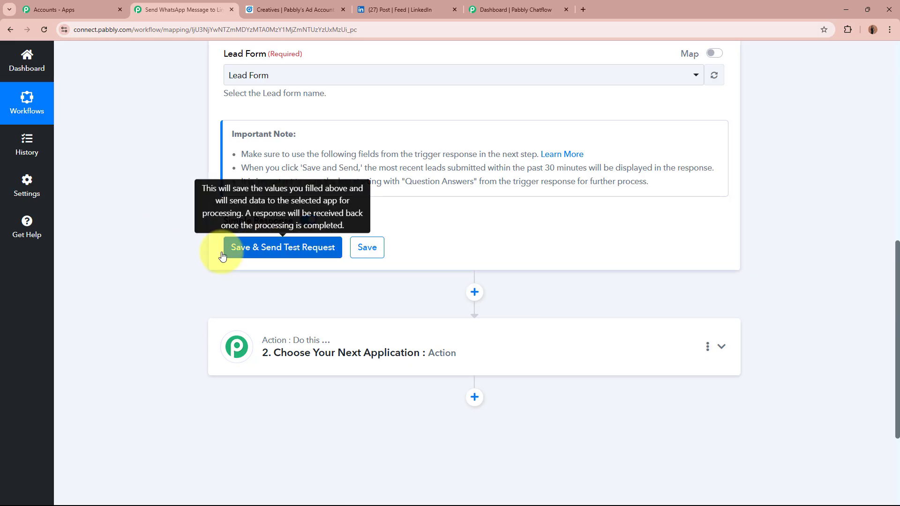
{"action": "left_click", "coordinate": [328, 253]}
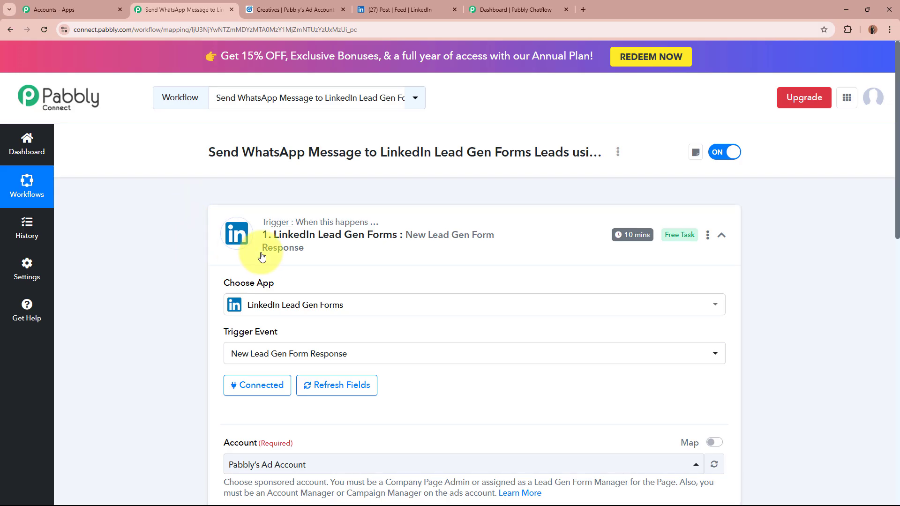
{"action": "scroll", "coordinate": [518, 258], "scroll_direction": "down", "scroll_amount": 10}
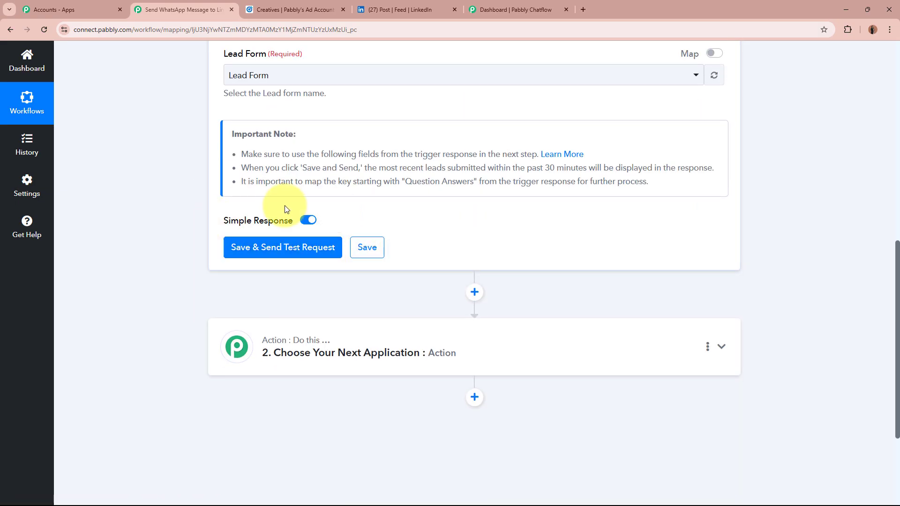
{"action": "scroll", "coordinate": [451, 243], "scroll_direction": "up", "scroll_amount": 8}
{"action": "scroll", "coordinate": [451, 243], "scroll_direction": "up", "scroll_amount": 2}
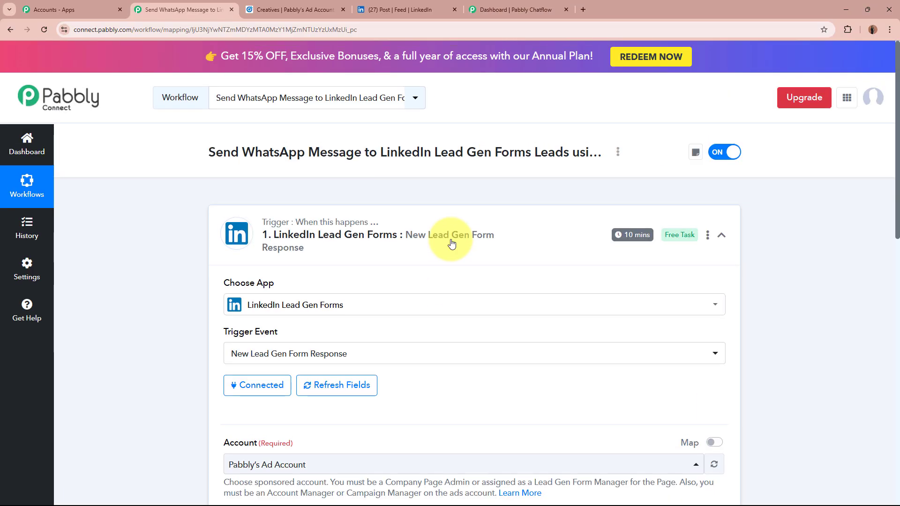
Step: Open the Lead Form on the LinkedIn sponsored post and review its prefilled name and company details
{"action": "left_click", "coordinate": [395, 5]}
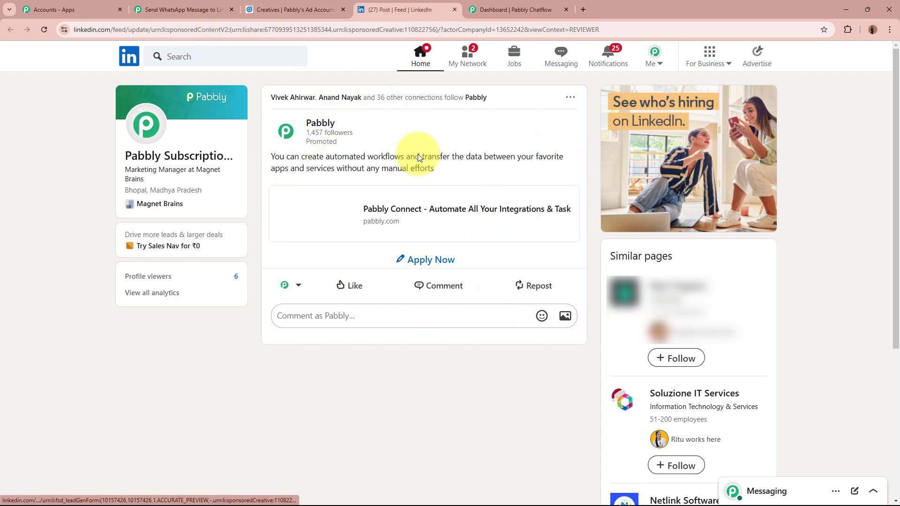
{"action": "left_click", "coordinate": [495, 265]}
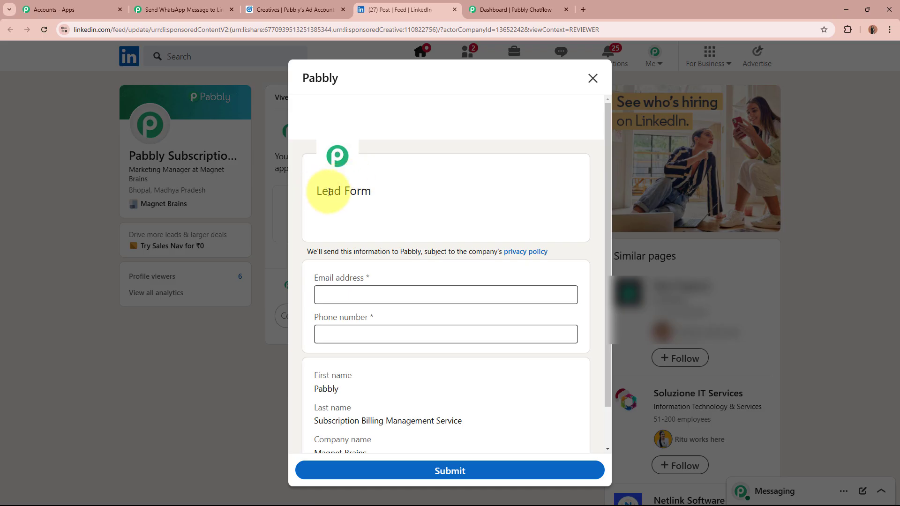
{"action": "left_click_drag", "start_coordinate": [316, 191], "coordinate": [416, 195]}
{"action": "left_click", "coordinate": [416, 191]}
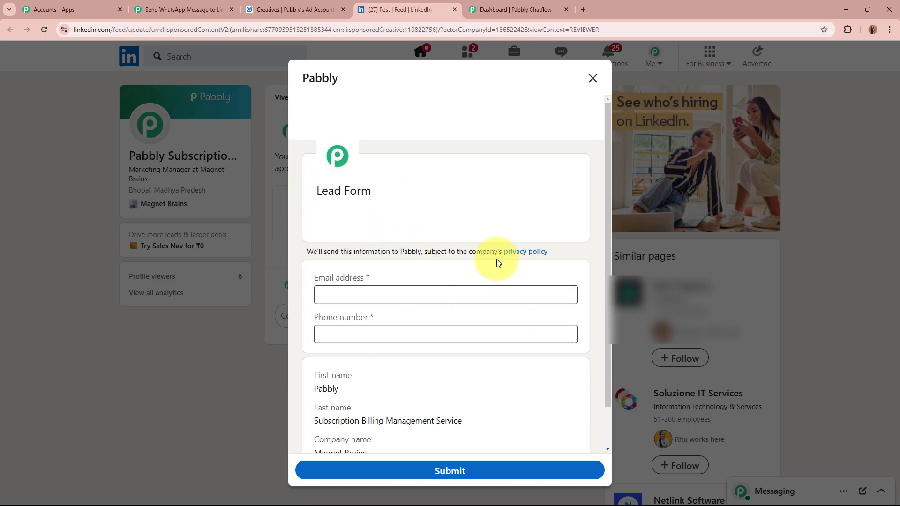
{"action": "scroll", "coordinate": [498, 262], "scroll_direction": "down", "scroll_amount": 1}
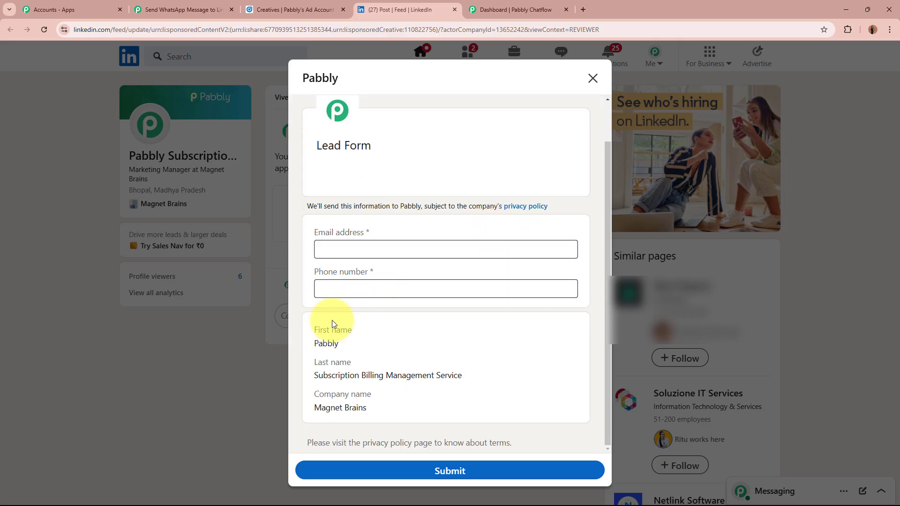
{"action": "left_click_drag", "start_coordinate": [316, 327], "coordinate": [392, 400]}
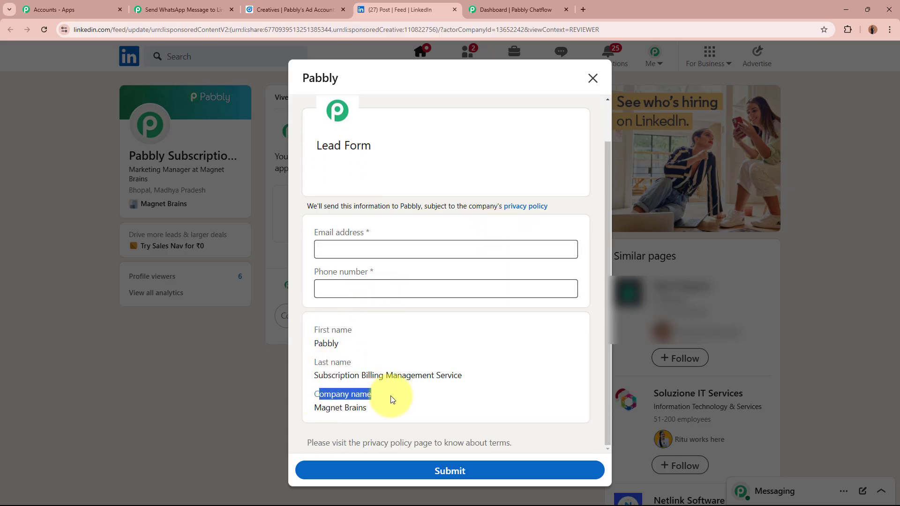
{"action": "left_click", "coordinate": [521, 360]}
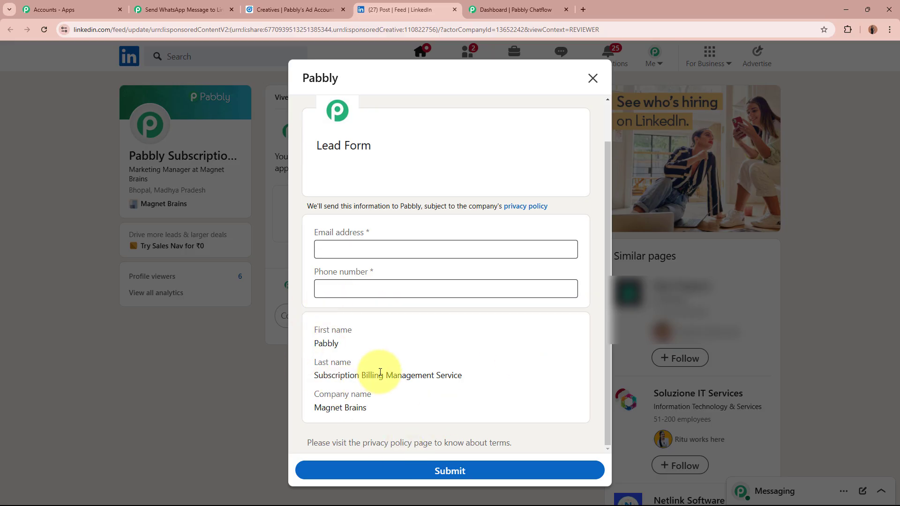
{"action": "left_click_drag", "start_coordinate": [313, 323], "coordinate": [384, 415]}
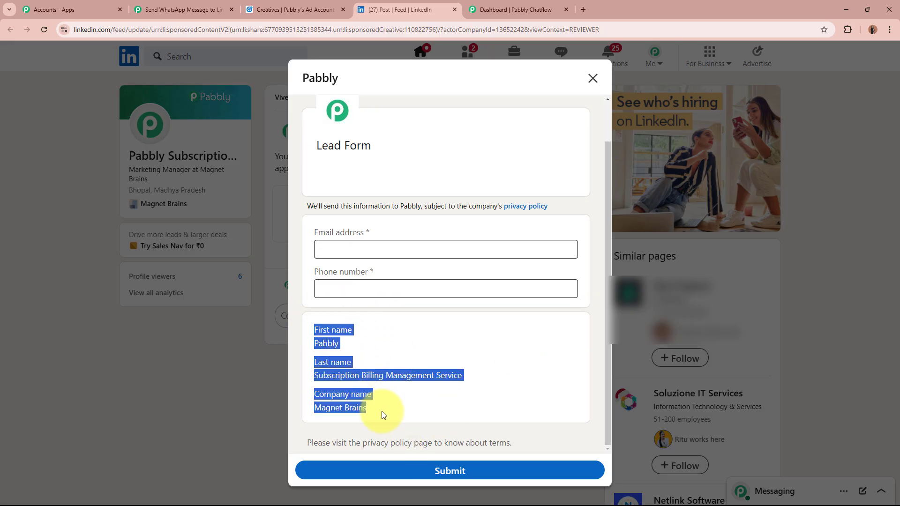
{"action": "left_click", "coordinate": [389, 416]}
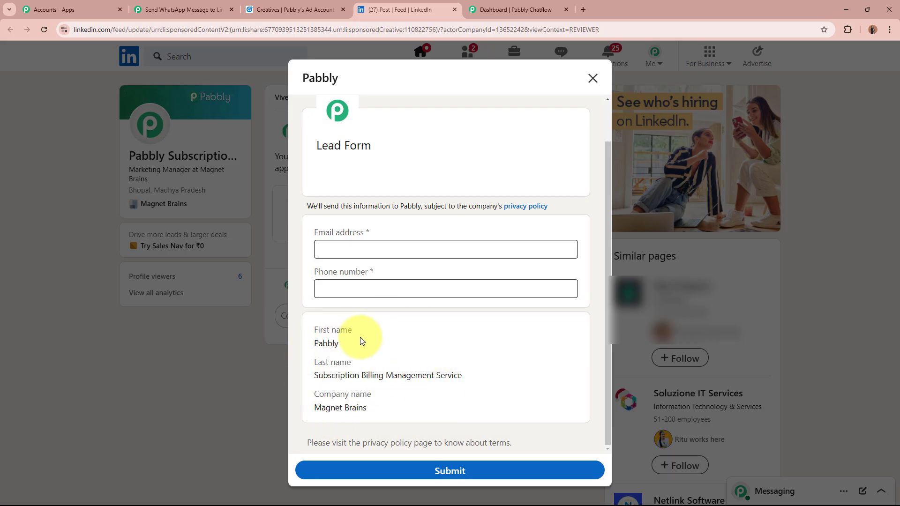
{"action": "left_click_drag", "start_coordinate": [313, 345], "coordinate": [490, 387]}
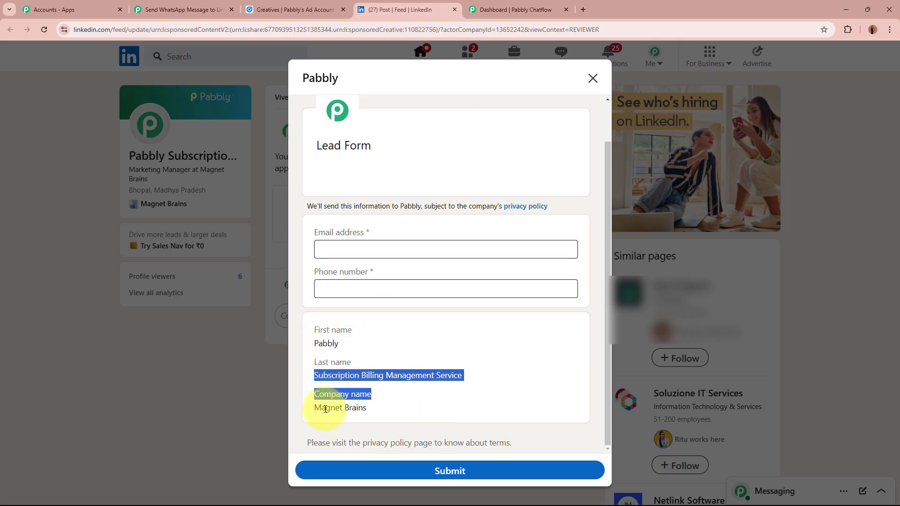
{"action": "left_click_drag", "start_coordinate": [316, 410], "coordinate": [368, 412]}
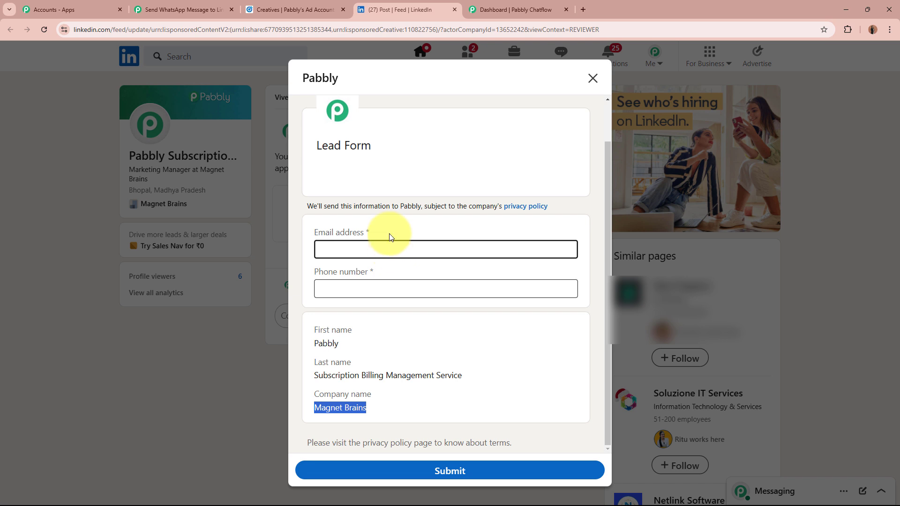
Step: Enter a test email address and phone number and submit the Lead Form
{"action": "left_click", "coordinate": [362, 249]}
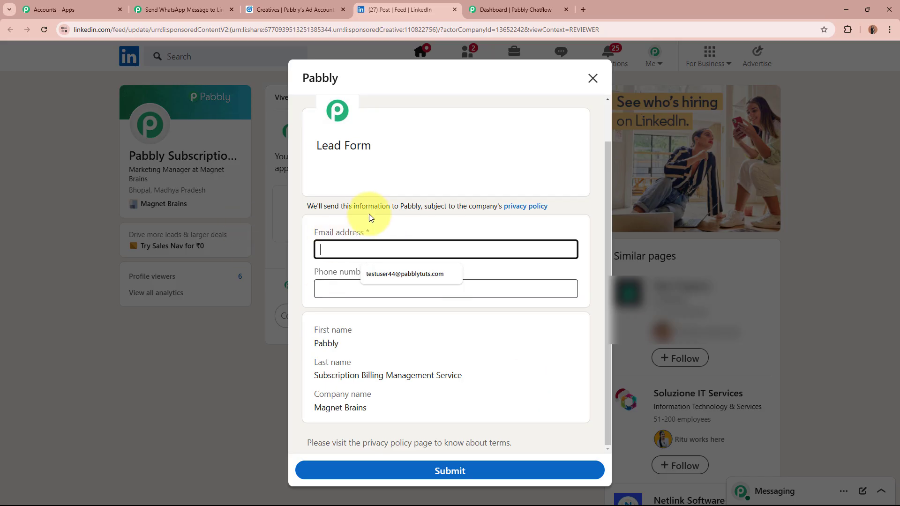
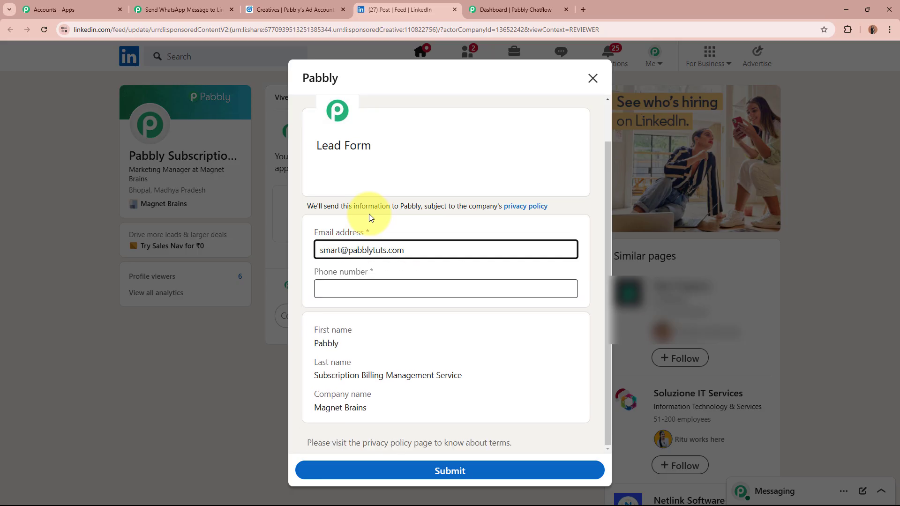
{"action": "left_click", "coordinate": [421, 294]}
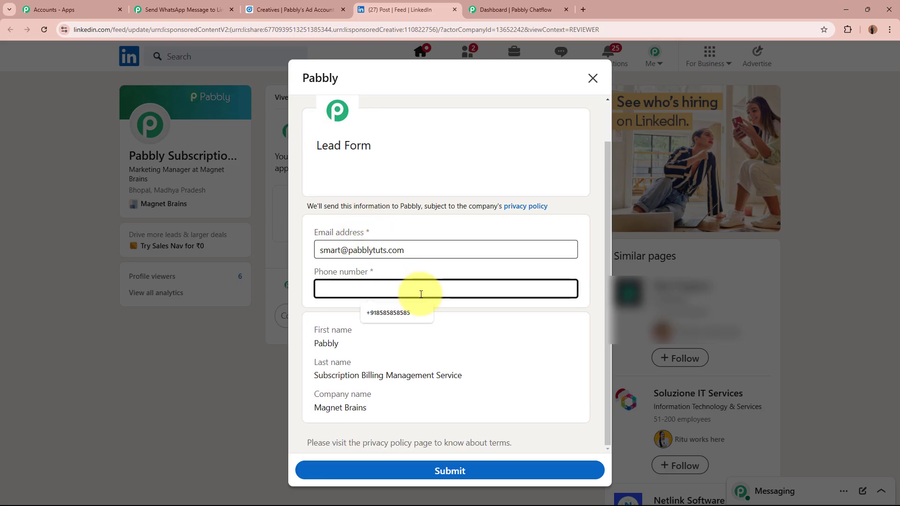
{"action": "type", "text": "+96396"}
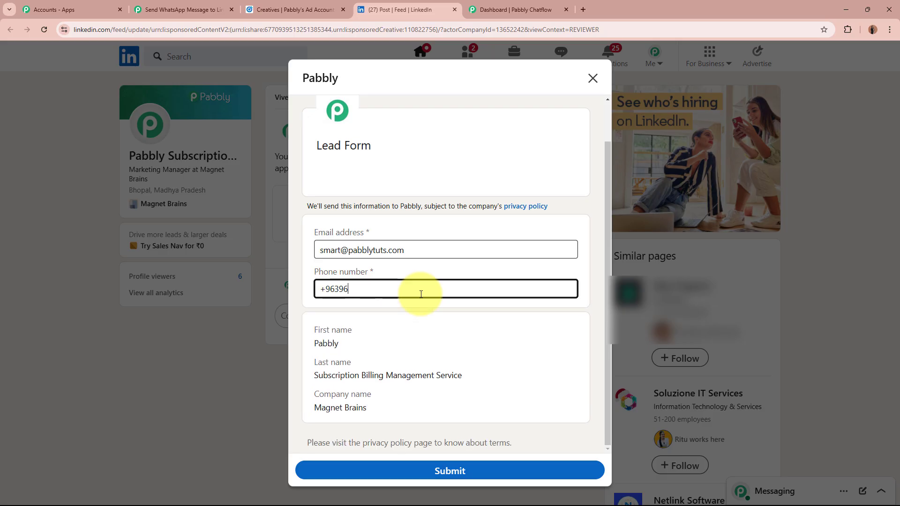
{"action": "key", "text": "BackSpace"}
{"action": "key", "text": "BackSpace"}
{"action": "key", "text": "BackSpace"}
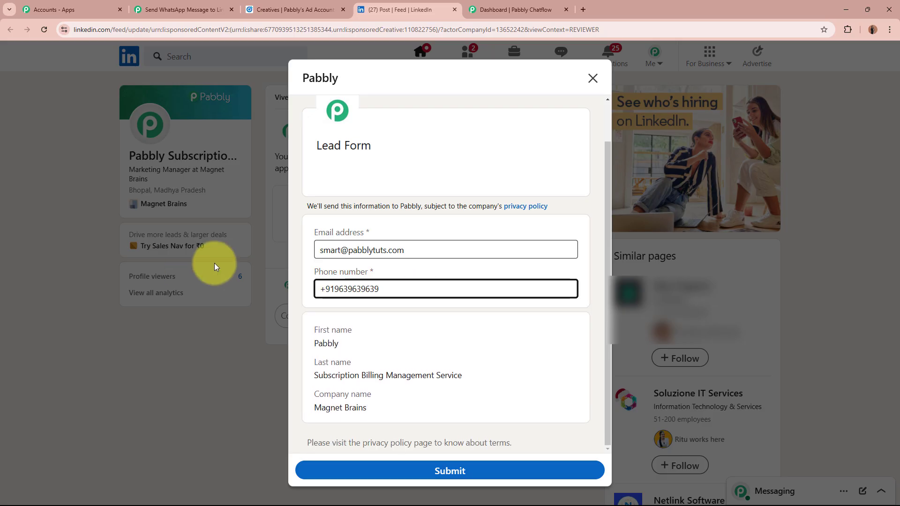
{"action": "left_click", "coordinate": [418, 263]}
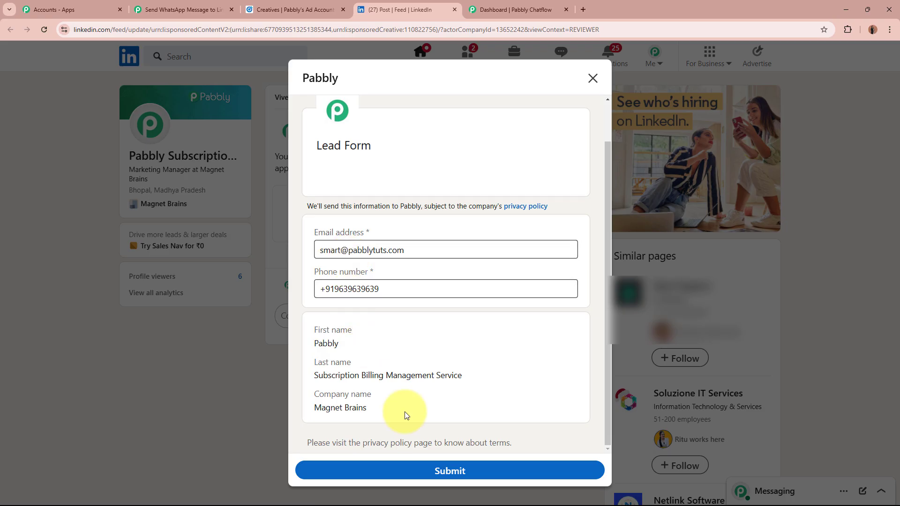
{"action": "left_click", "coordinate": [453, 472]}
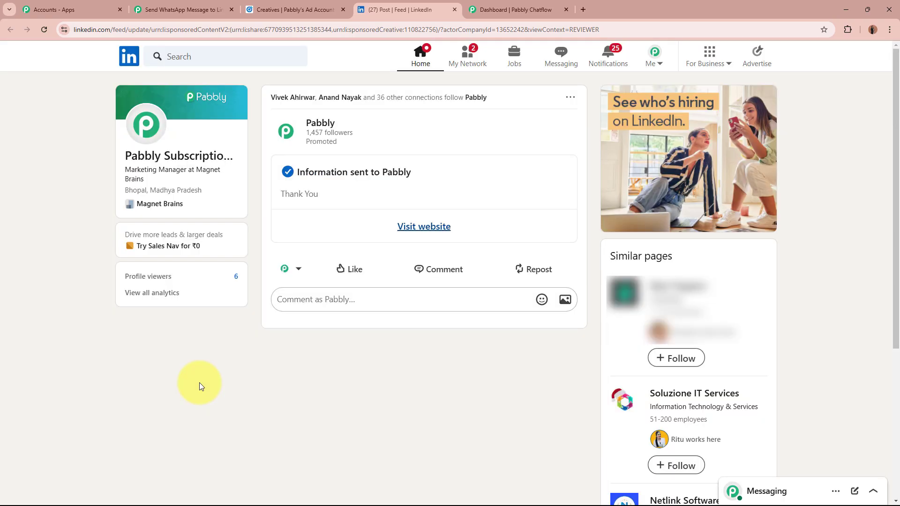
{"action": "left_click_drag", "start_coordinate": [302, 172], "coordinate": [392, 171]}
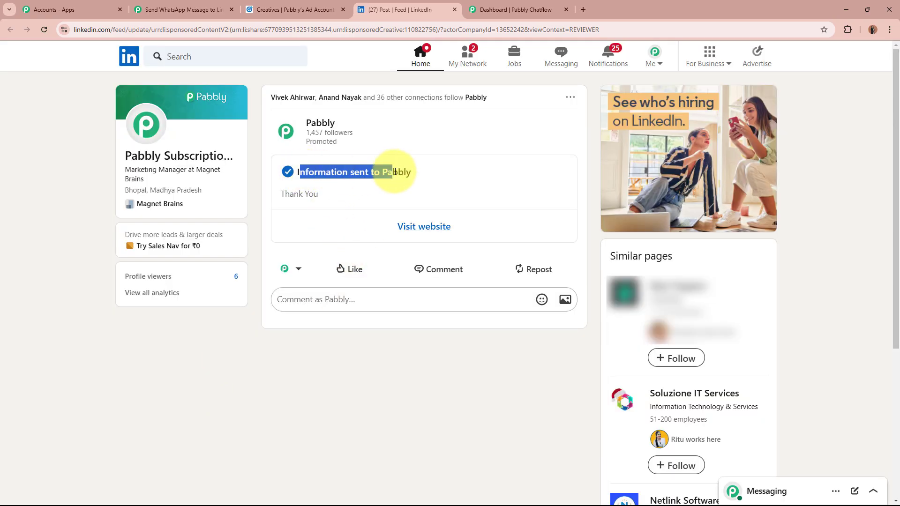
{"action": "left_click", "coordinate": [299, 390]}
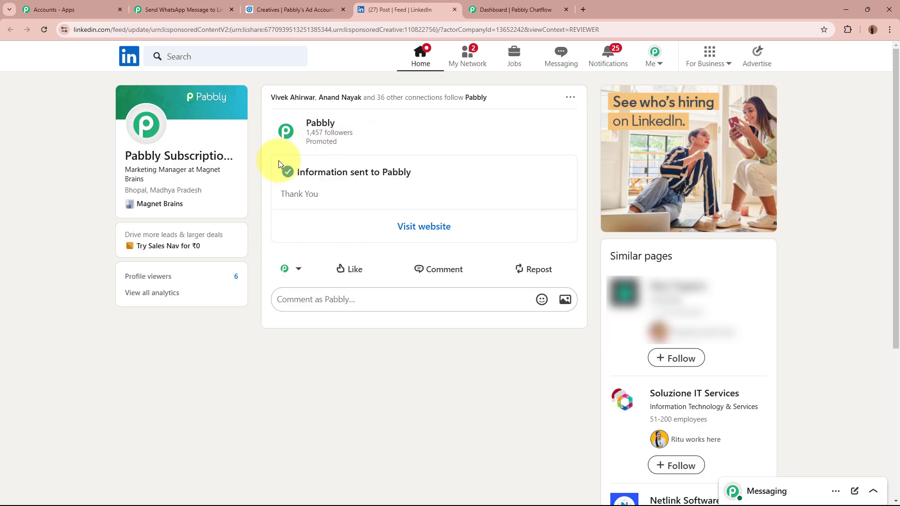
{"action": "left_click", "coordinate": [182, 10]}
{"action": "scroll", "coordinate": [170, 235], "scroll_direction": "down", "scroll_amount": 8}
{"action": "scroll", "coordinate": [171, 286], "scroll_direction": "down", "scroll_amount": 2}
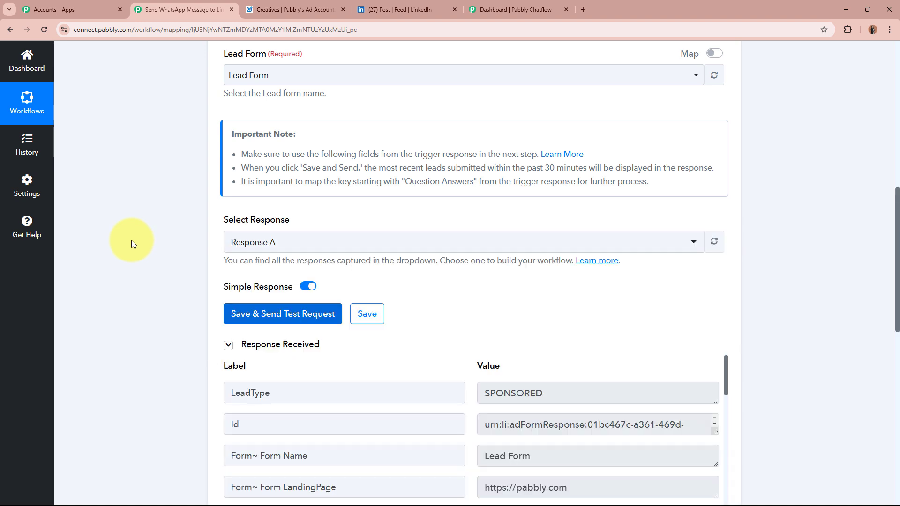
{"action": "scroll", "coordinate": [132, 240], "scroll_direction": "down", "scroll_amount": 4}
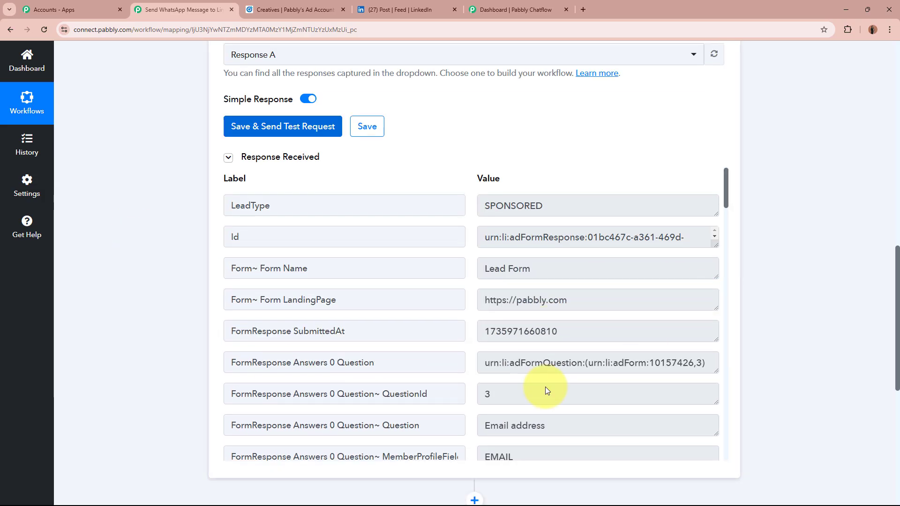
{"action": "left_click_drag", "start_coordinate": [727, 195], "coordinate": [727, 233]}
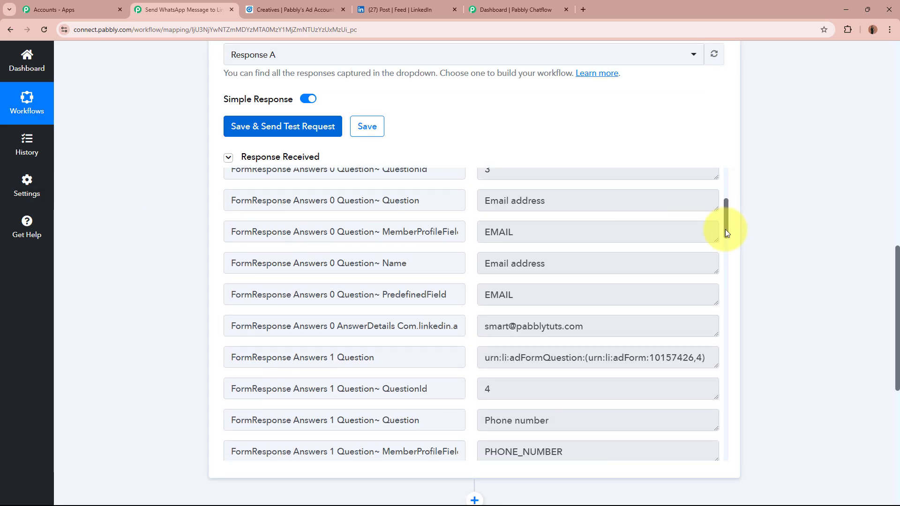
{"action": "left_click_drag", "start_coordinate": [486, 326], "coordinate": [581, 325]}
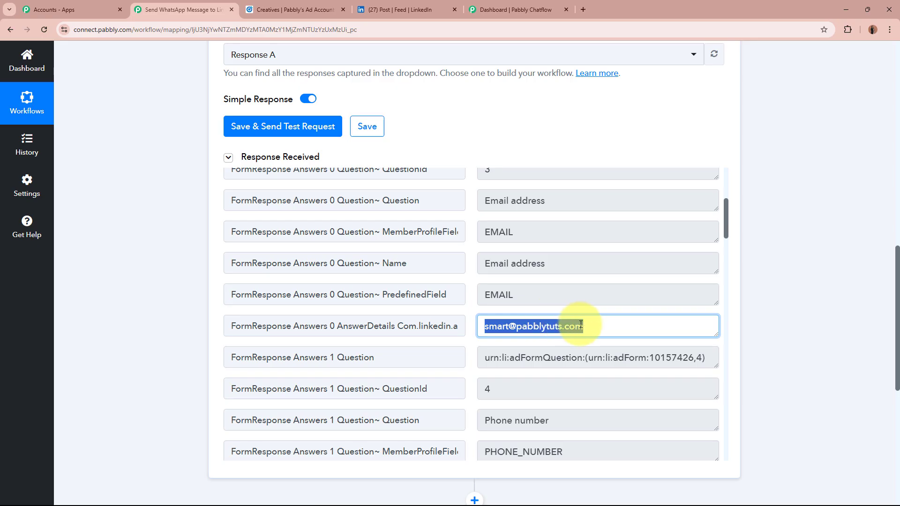
{"action": "left_click", "coordinate": [586, 325]}
{"action": "scroll", "coordinate": [581, 327], "scroll_direction": "down", "scroll_amount": 4}
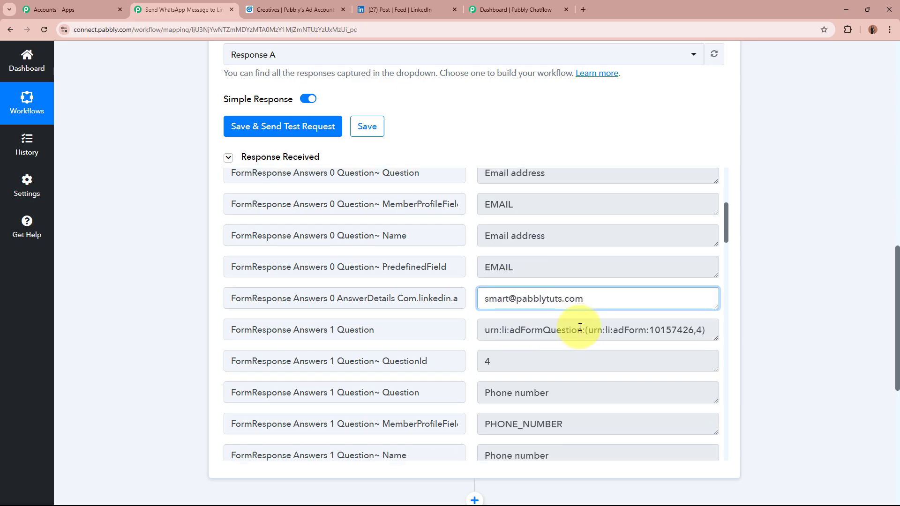
{"action": "left_click_drag", "start_coordinate": [575, 362], "coordinate": [483, 360]}
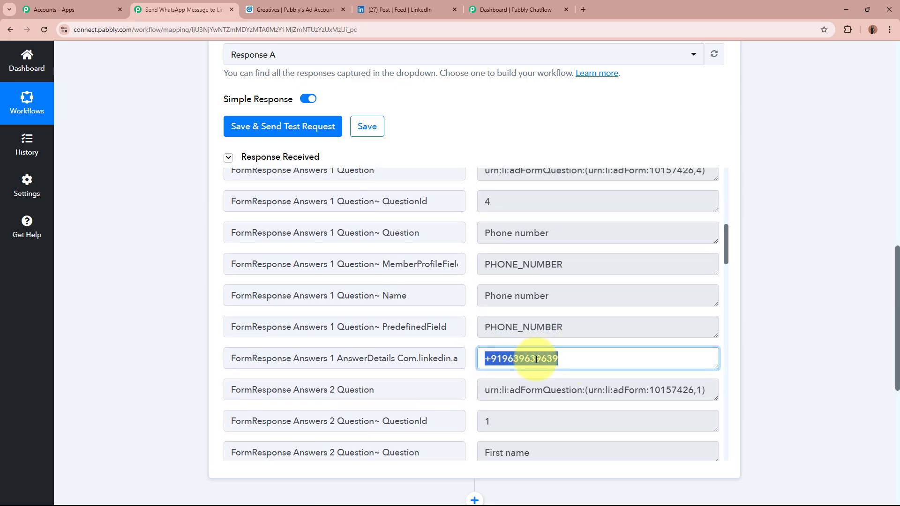
{"action": "left_click", "coordinate": [603, 360]}
{"action": "scroll", "coordinate": [604, 361], "scroll_direction": "down", "scroll_amount": 2}
{"action": "scroll", "coordinate": [603, 361], "scroll_direction": "down", "scroll_amount": 4}
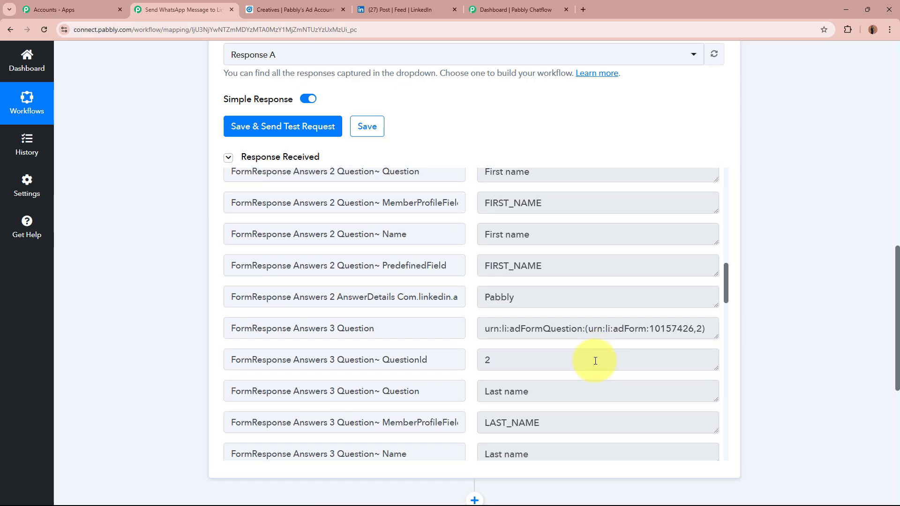
{"action": "left_click_drag", "start_coordinate": [552, 297], "coordinate": [493, 308]}
{"action": "scroll", "coordinate": [511, 295], "scroll_direction": "down", "scroll_amount": 2}
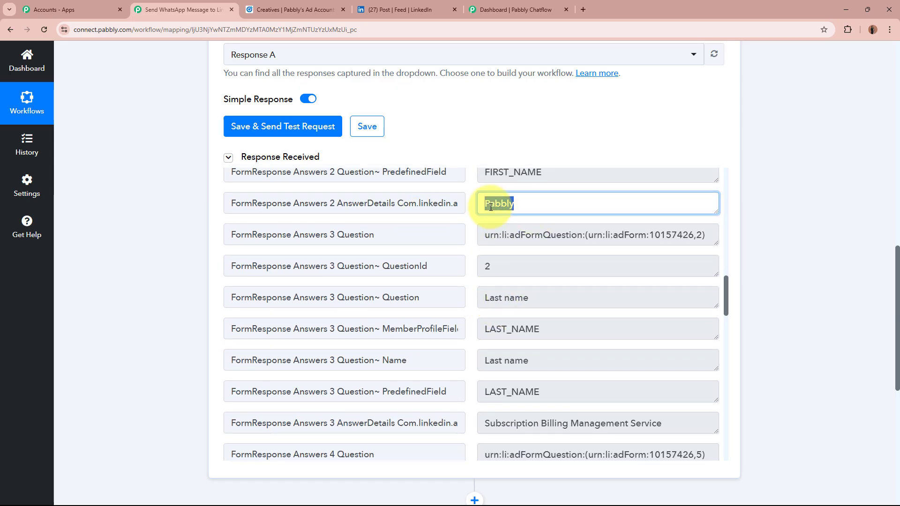
{"action": "left_click", "coordinate": [535, 206]}
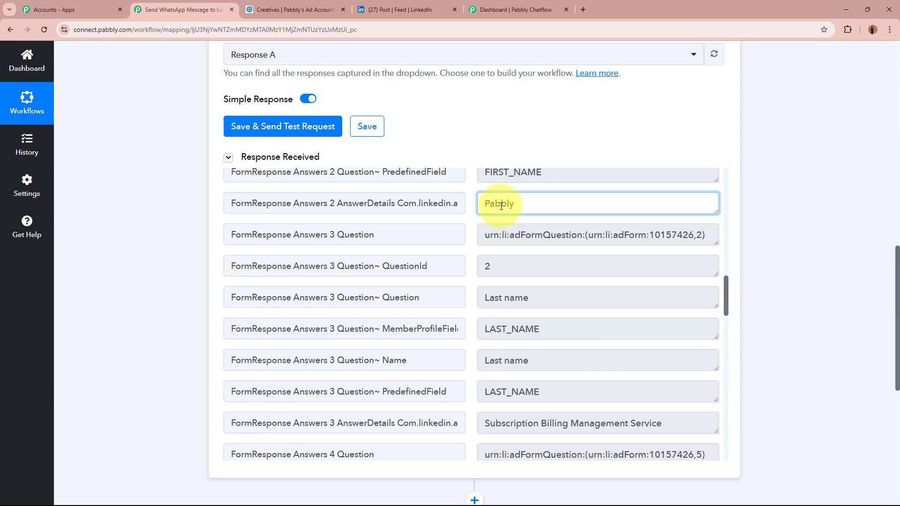
{"action": "scroll", "coordinate": [558, 207], "scroll_direction": "down", "scroll_amount": 2}
{"action": "left_click_drag", "start_coordinate": [482, 331], "coordinate": [666, 330]}
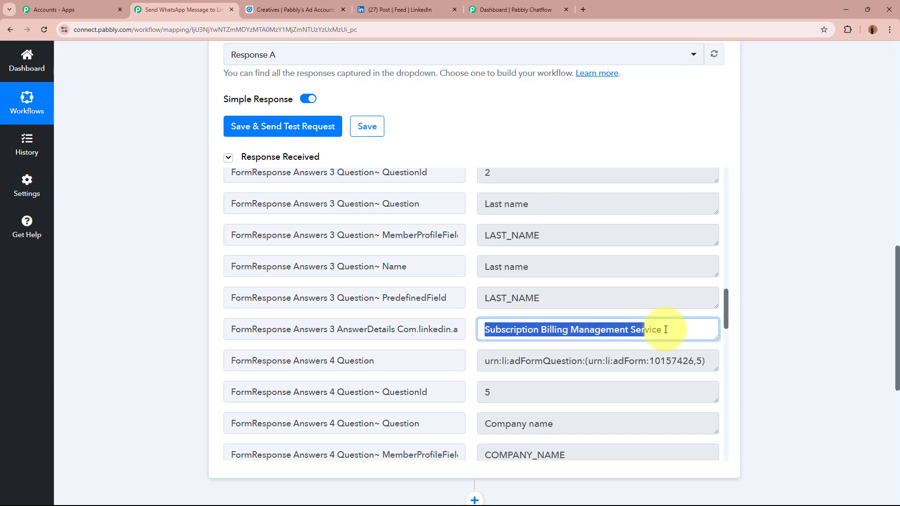
{"action": "left_click", "coordinate": [674, 330]}
{"action": "scroll", "coordinate": [676, 328], "scroll_direction": "down", "scroll_amount": 2}
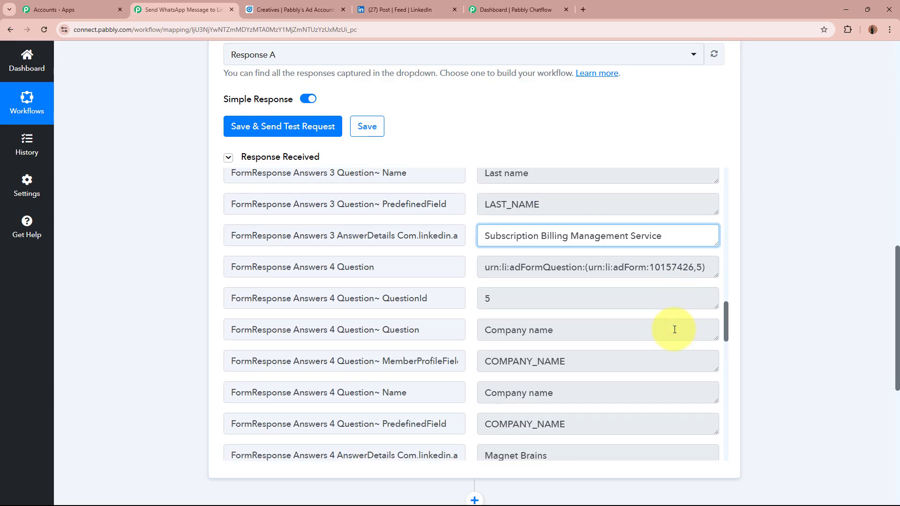
{"action": "scroll", "coordinate": [497, 428], "scroll_direction": "down", "scroll_amount": 4}
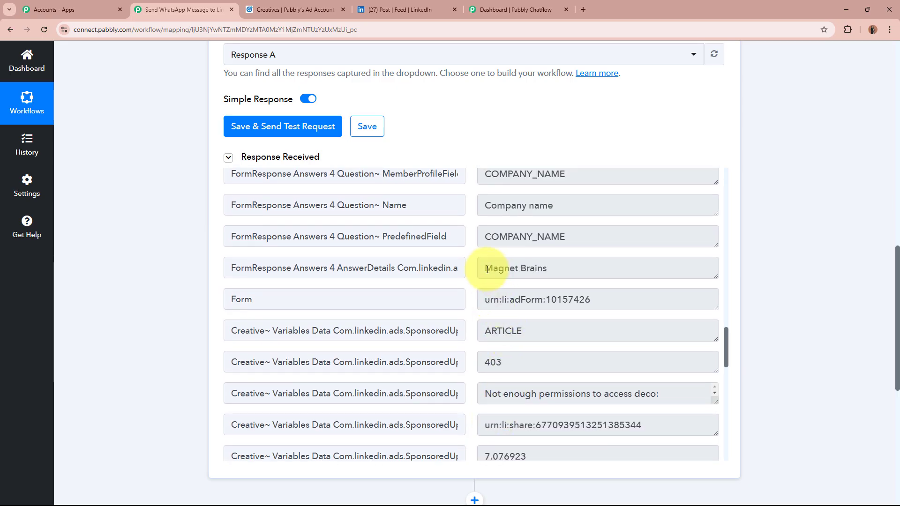
{"action": "left_click_drag", "start_coordinate": [487, 269], "coordinate": [617, 269]}
{"action": "left_click", "coordinate": [618, 269]}
{"action": "scroll", "coordinate": [552, 265], "scroll_direction": "up", "scroll_amount": 20}
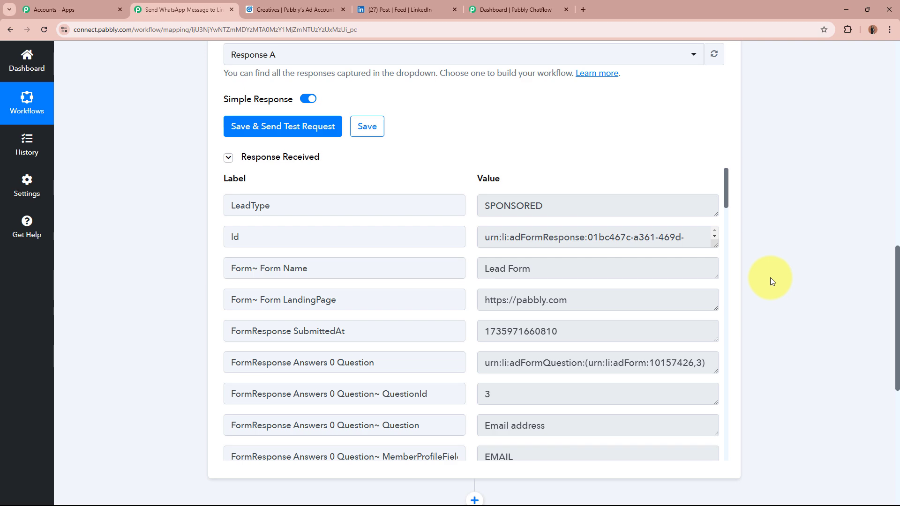
{"action": "scroll", "coordinate": [770, 278], "scroll_direction": "up", "scroll_amount": 15}
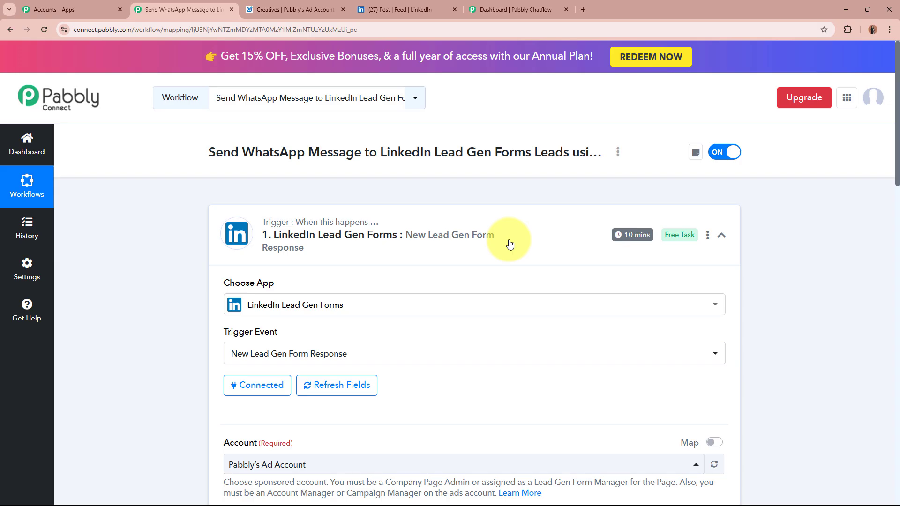
{"action": "scroll", "coordinate": [511, 244], "scroll_direction": "down", "scroll_amount": 8}
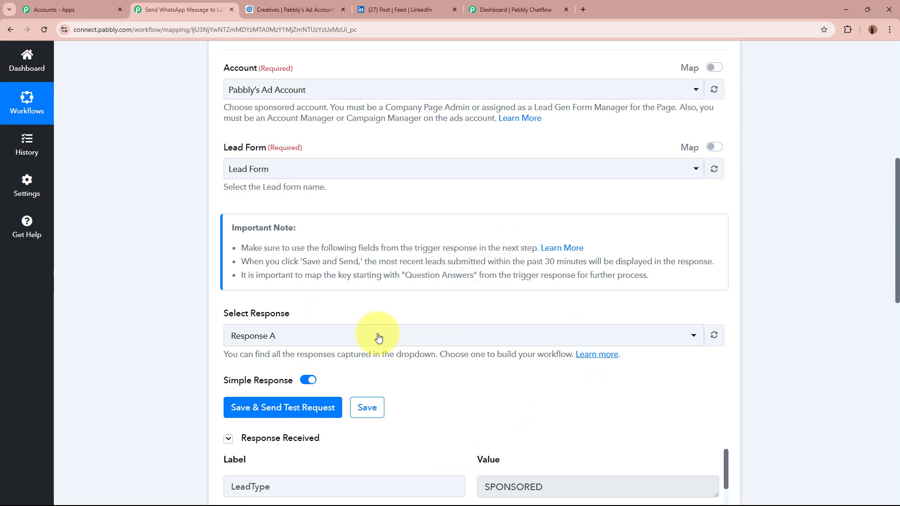
{"action": "scroll", "coordinate": [428, 358], "scroll_direction": "up", "scroll_amount": 8}
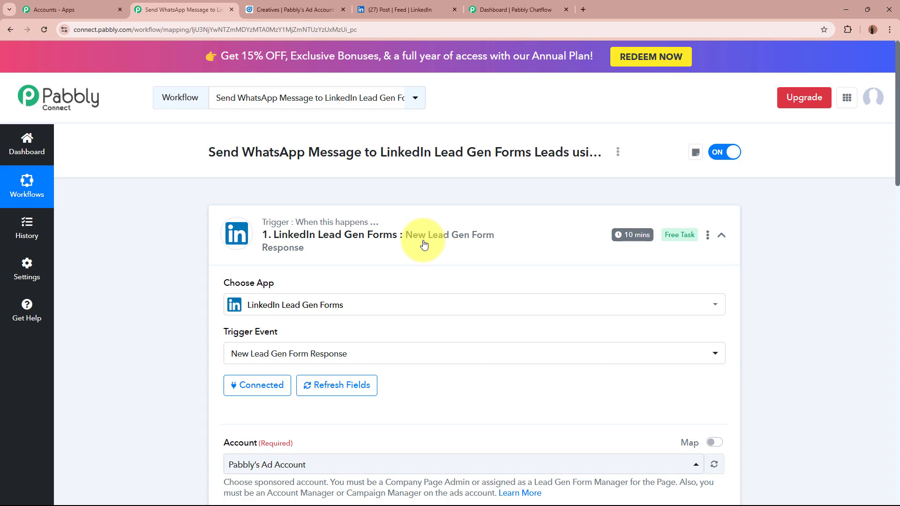
{"action": "mouse_move", "coordinate": [647, 224]}
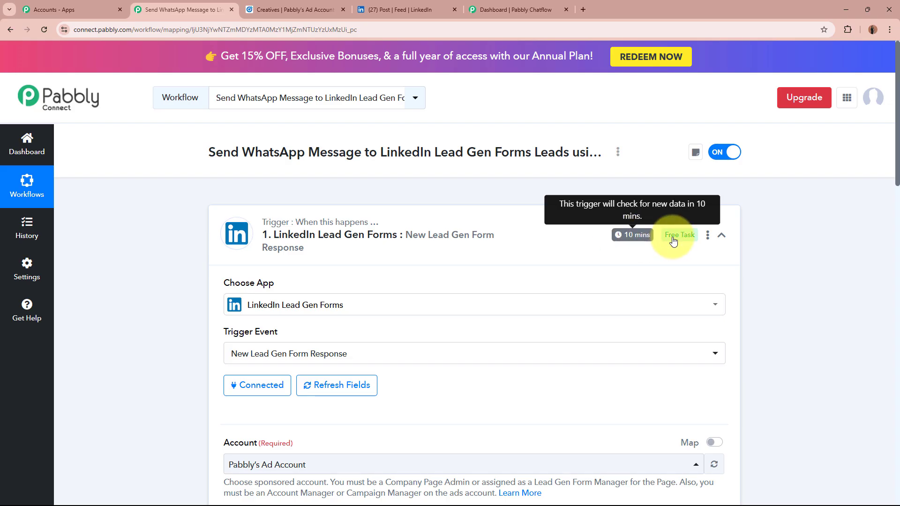
Step: Change the trigger time to Check every 60 minutes, save it, then switch to Pabbly Chatflow
{"action": "left_click", "coordinate": [707, 235]}
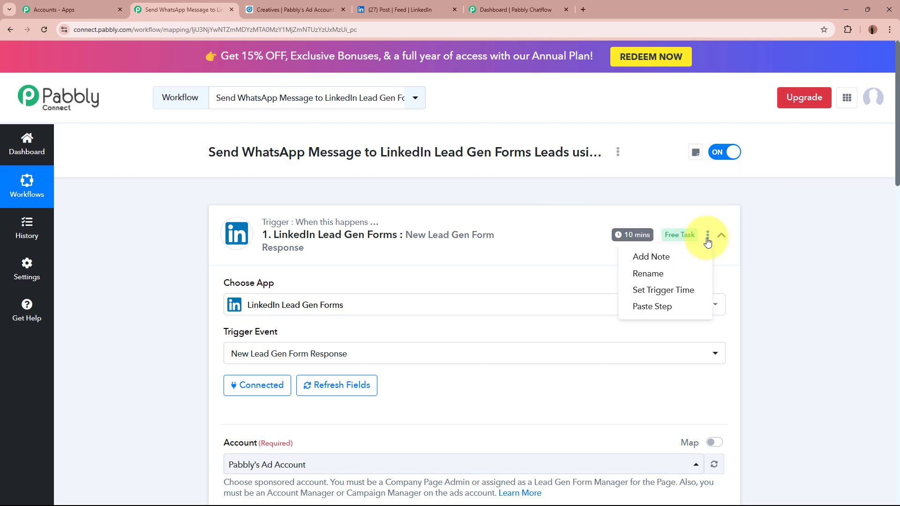
{"action": "left_click", "coordinate": [697, 291]}
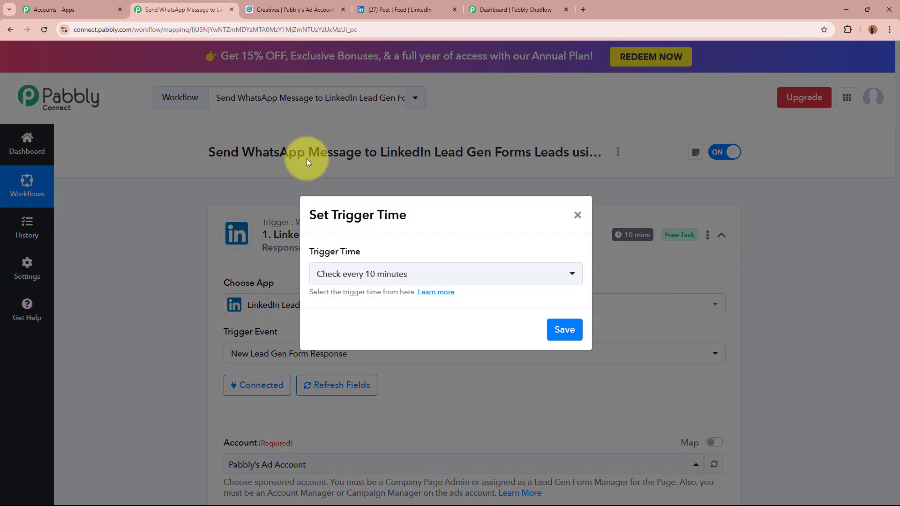
{"action": "left_click_drag", "start_coordinate": [306, 215], "coordinate": [420, 216]}
{"action": "left_click", "coordinate": [440, 278]}
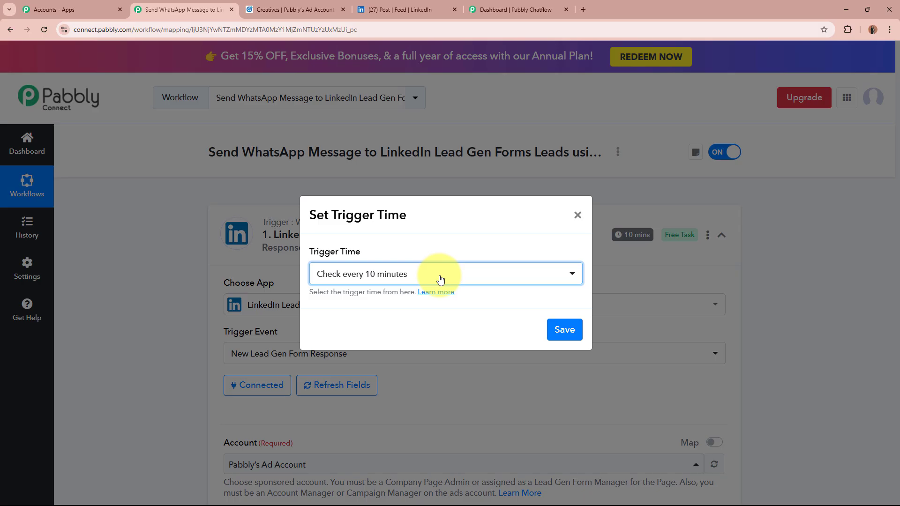
{"action": "left_click", "coordinate": [440, 278]}
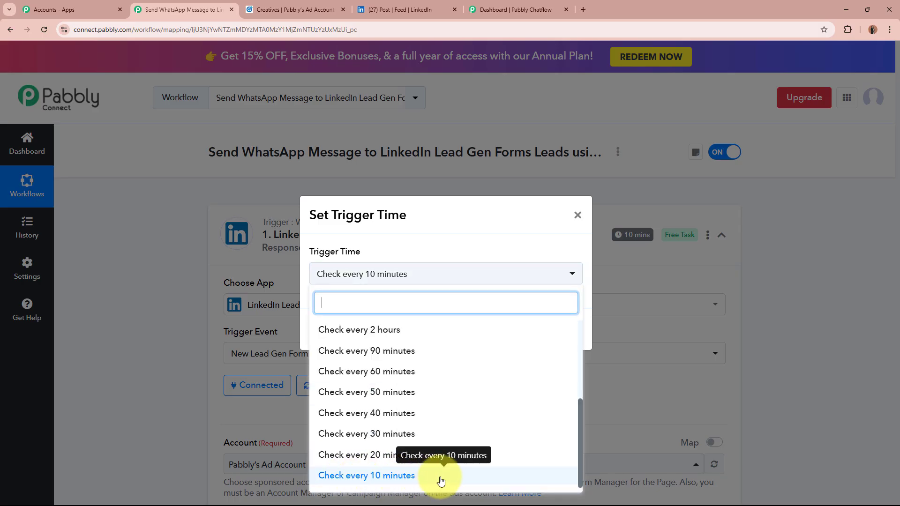
{"action": "scroll", "coordinate": [422, 476], "scroll_direction": "up", "scroll_amount": 3}
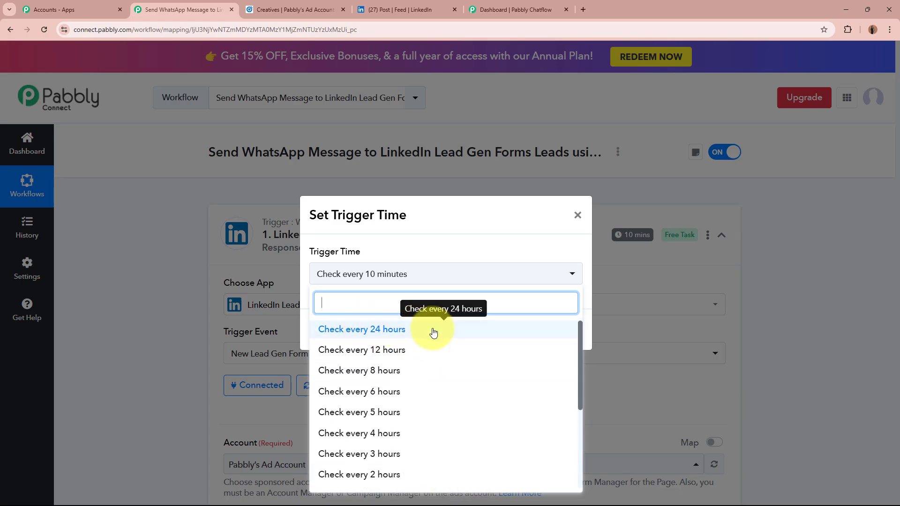
{"action": "scroll", "coordinate": [425, 333], "scroll_direction": "down", "scroll_amount": 3}
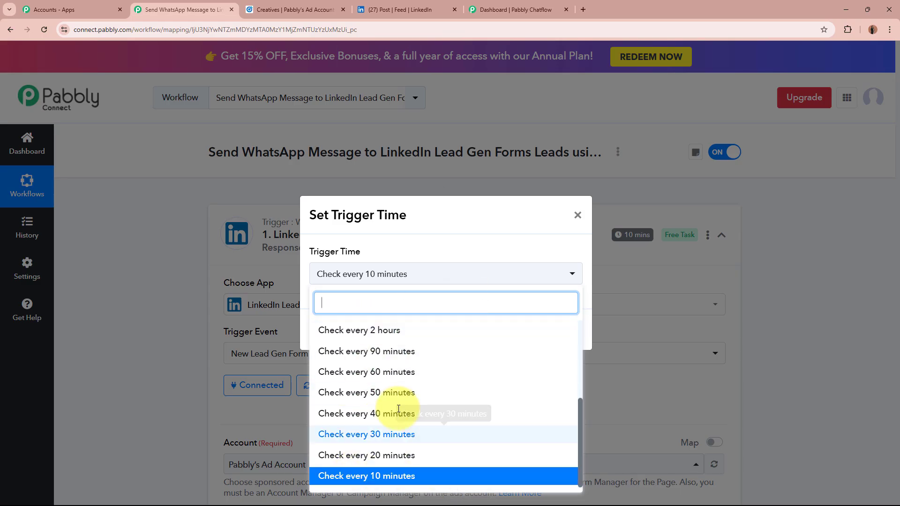
{"action": "left_click", "coordinate": [414, 376]}
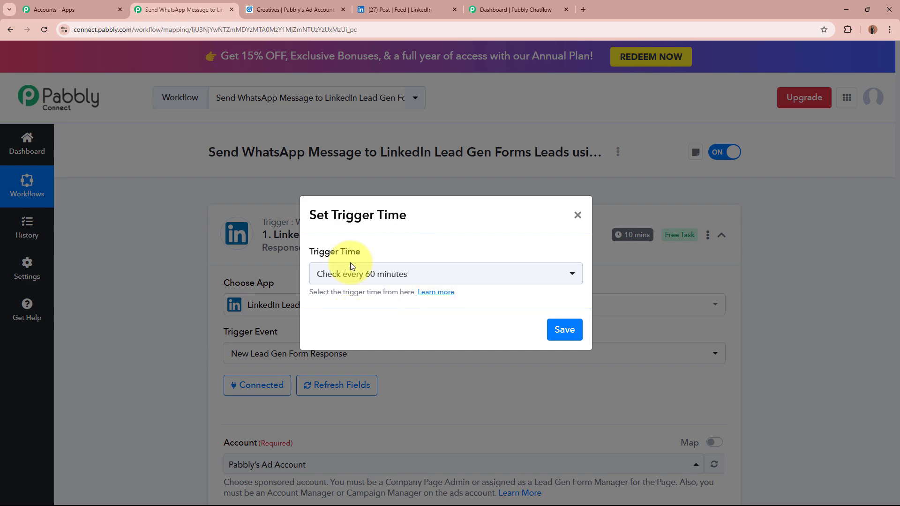
{"action": "left_click", "coordinate": [565, 330]}
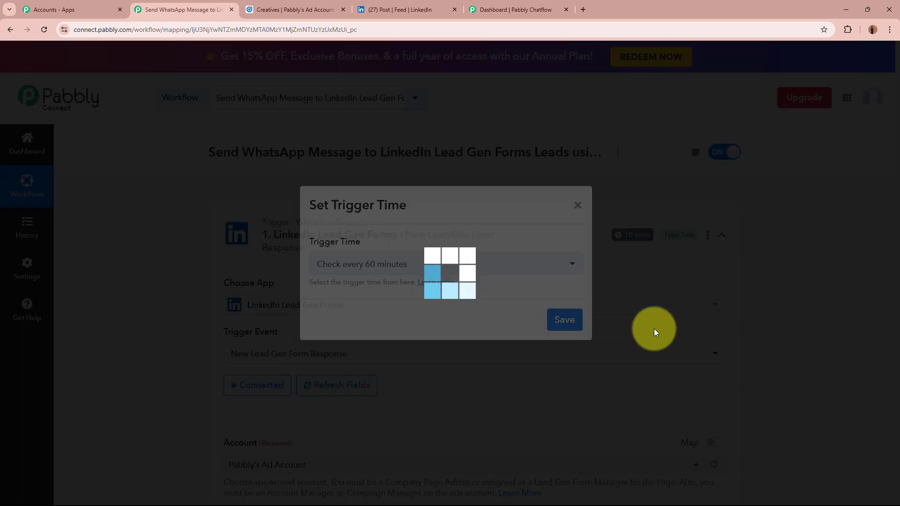
{"action": "left_click", "coordinate": [795, 329]}
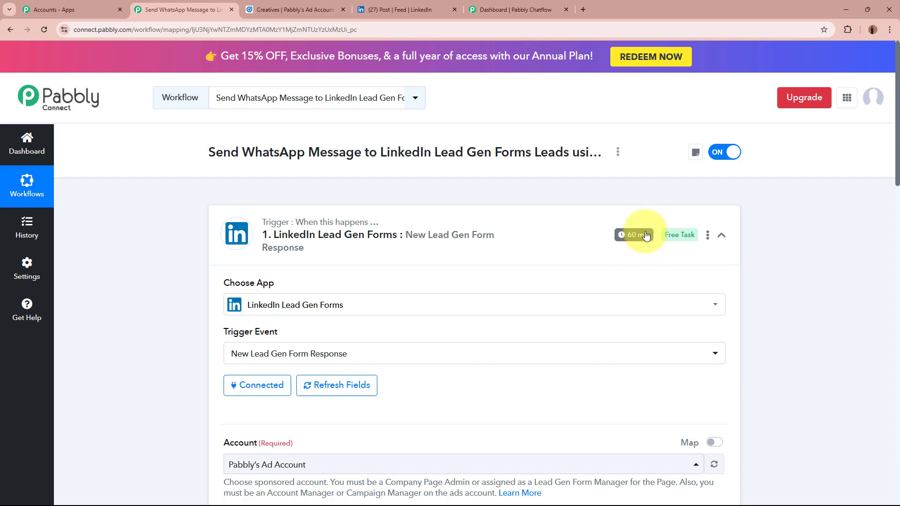
{"action": "left_click", "coordinate": [720, 235]}
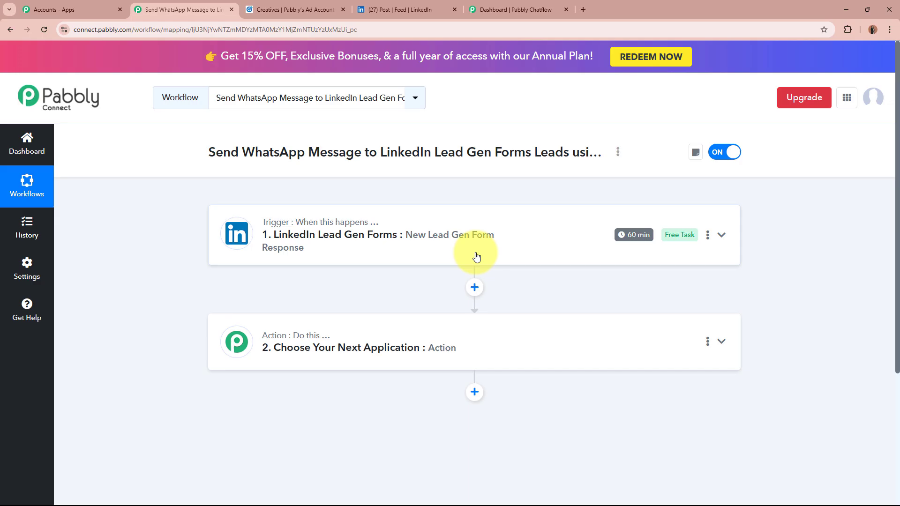
{"action": "left_click", "coordinate": [516, 9]}
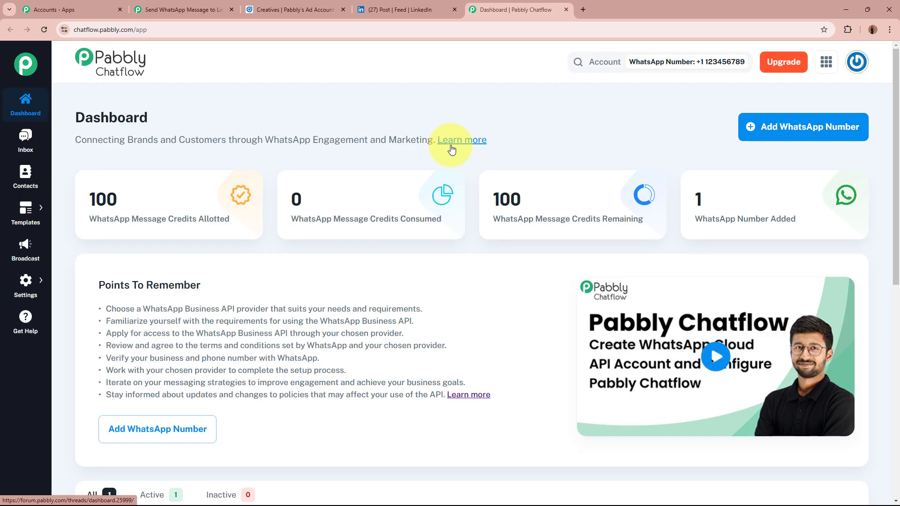
{"action": "mouse_move", "coordinate": [656, 194]}
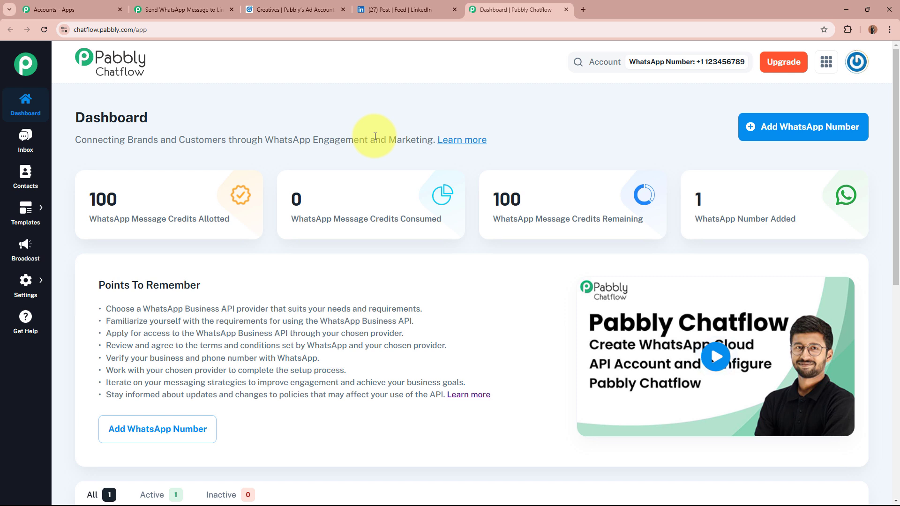
{"action": "mouse_move", "coordinate": [364, 228]}
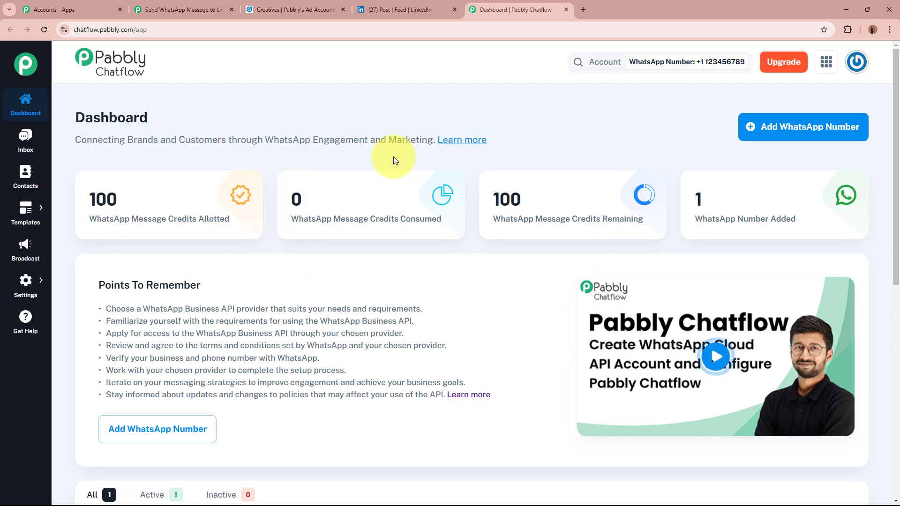
{"action": "double_click", "coordinate": [87, 114]}
{"action": "left_click", "coordinate": [227, 110]}
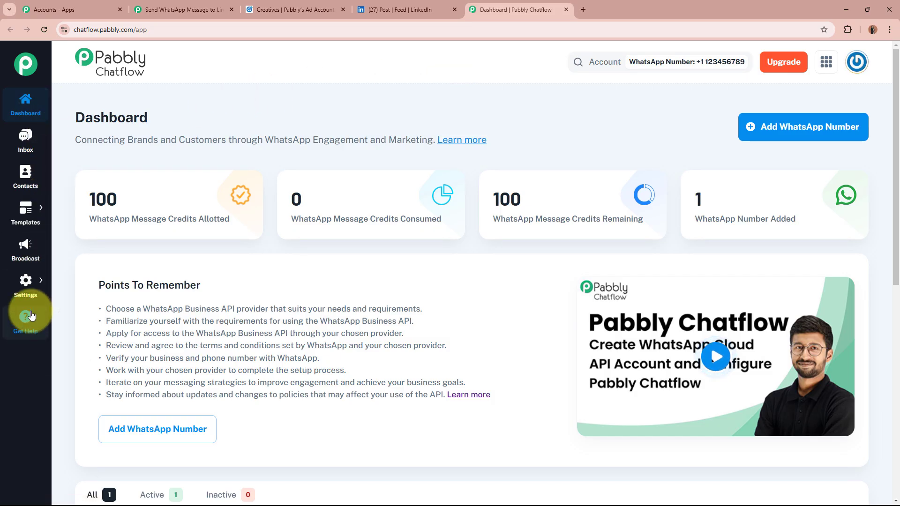
{"action": "mouse_move", "coordinate": [32, 217]}
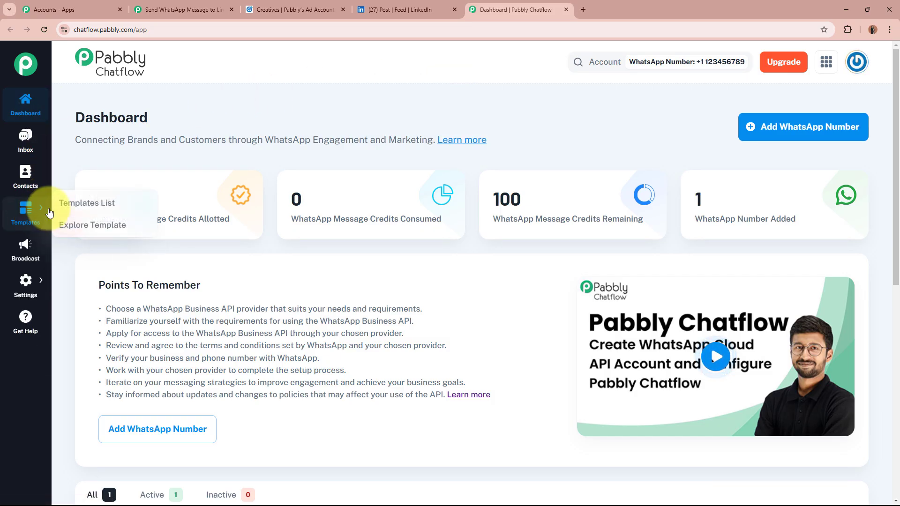
Step: From the empty Templates List, choose Add New Template to get a blank template form
{"action": "left_click", "coordinate": [85, 205]}
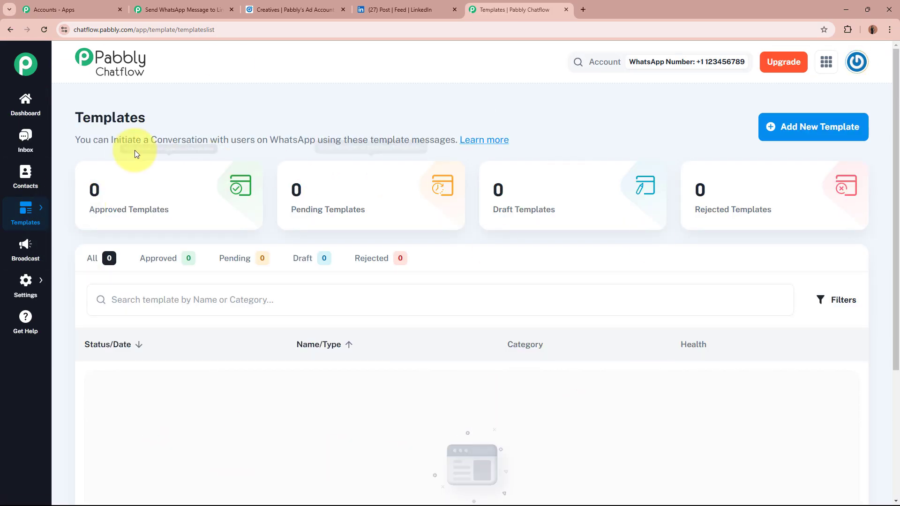
{"action": "left_click_drag", "start_coordinate": [73, 118], "coordinate": [163, 119]}
{"action": "left_click", "coordinate": [163, 118]}
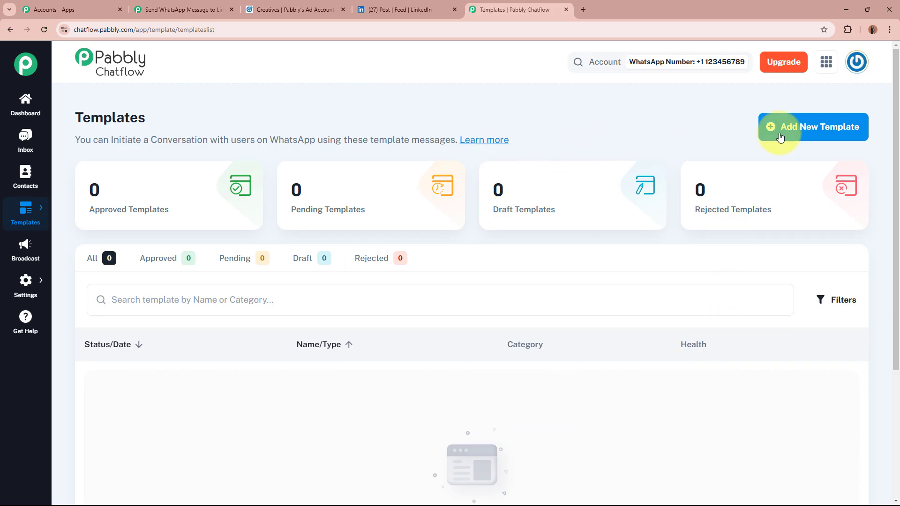
{"action": "left_click", "coordinate": [799, 136]}
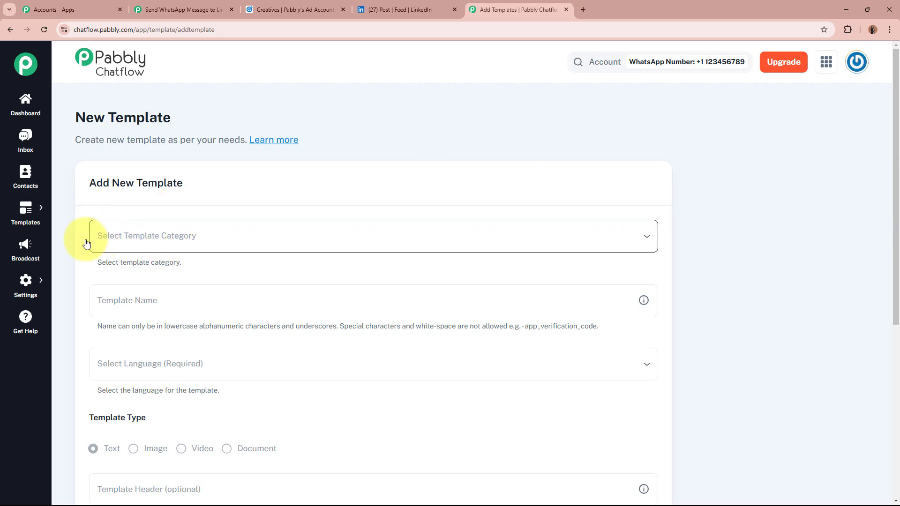
Step: Set the new template's category to Marketing
{"action": "left_click", "coordinate": [325, 240]}
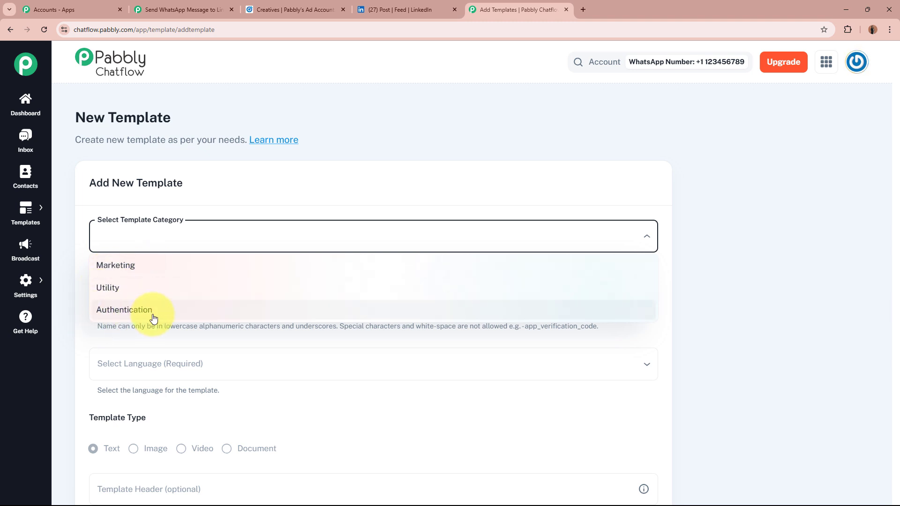
{"action": "left_click", "coordinate": [141, 268]}
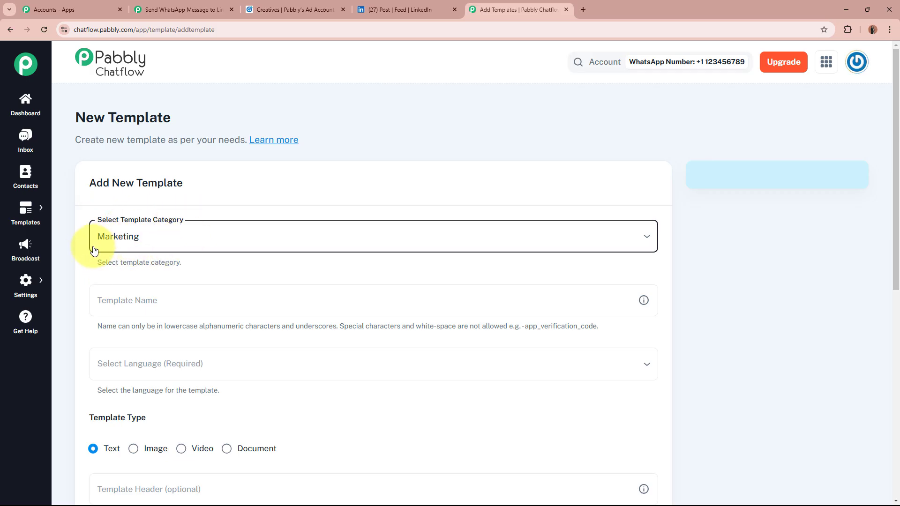
{"action": "left_click", "coordinate": [178, 242]}
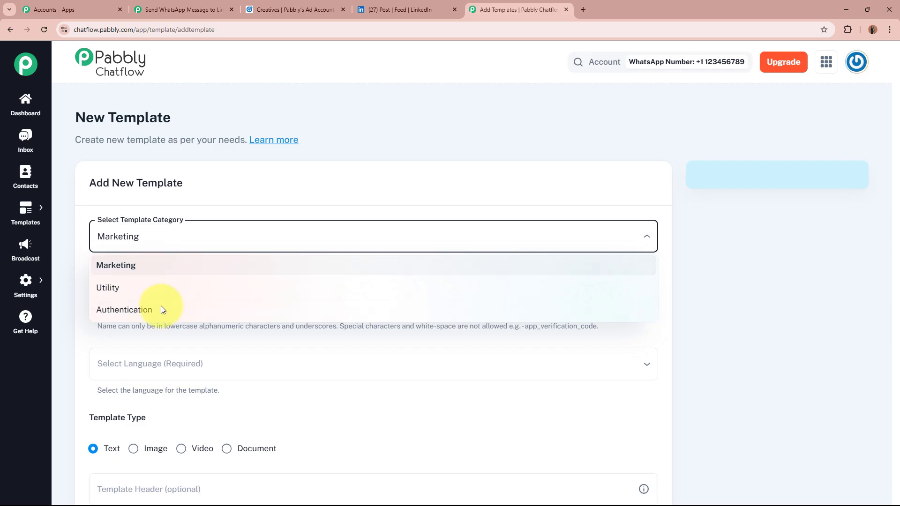
{"action": "left_click", "coordinate": [213, 195]}
Step: Enter test_template as the template name, checking the naming rules
{"action": "scroll", "coordinate": [231, 231], "scroll_direction": "down", "scroll_amount": 2}
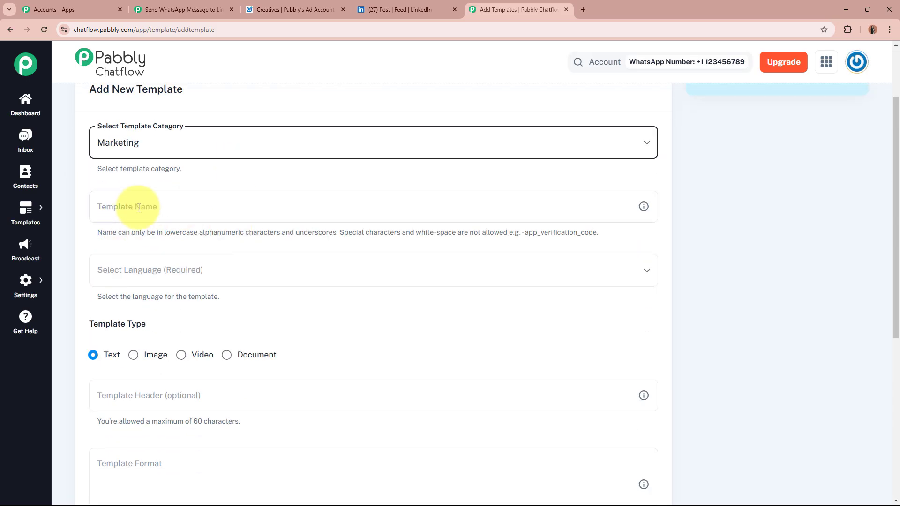
{"action": "left_click", "coordinate": [209, 211]}
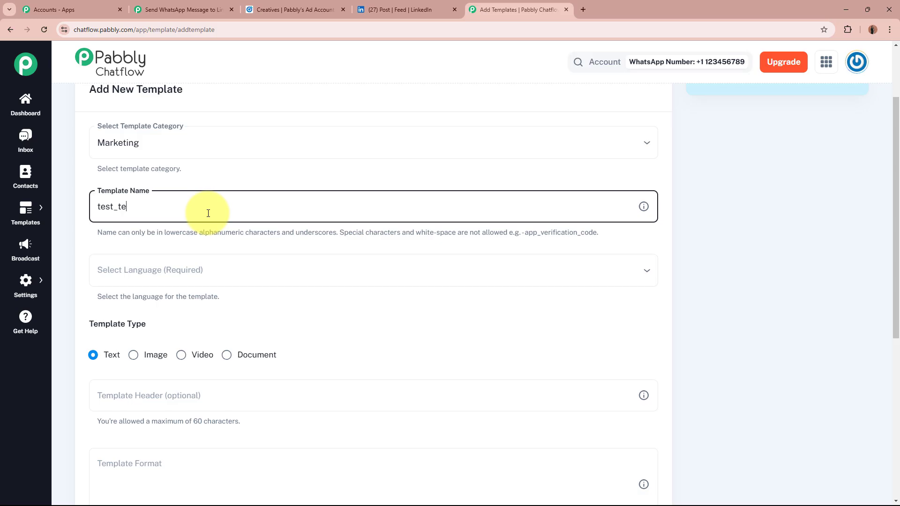
{"action": "type", "text": "test_template"}
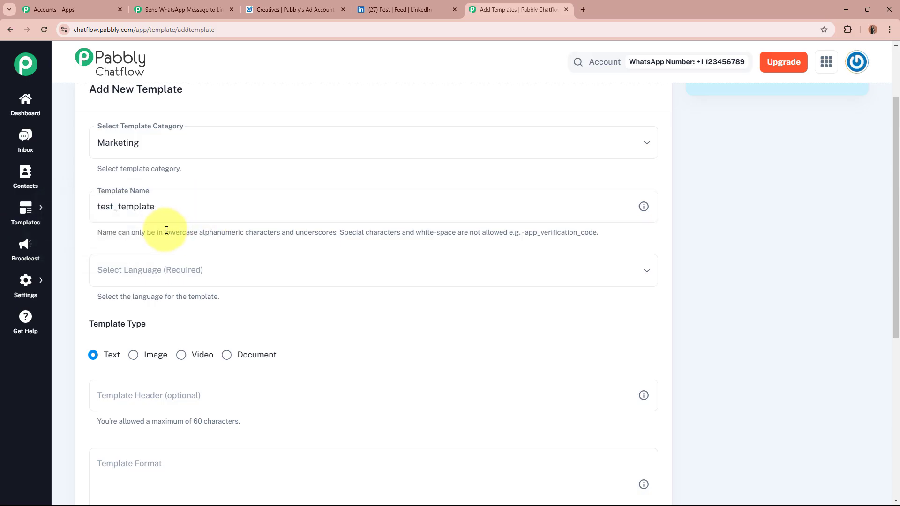
{"action": "left_click_drag", "start_coordinate": [162, 232], "coordinate": [245, 232]}
{"action": "left_click_drag", "start_coordinate": [434, 233], "coordinate": [586, 233]}
{"action": "left_click", "coordinate": [586, 233]}
{"action": "left_click", "coordinate": [177, 208]}
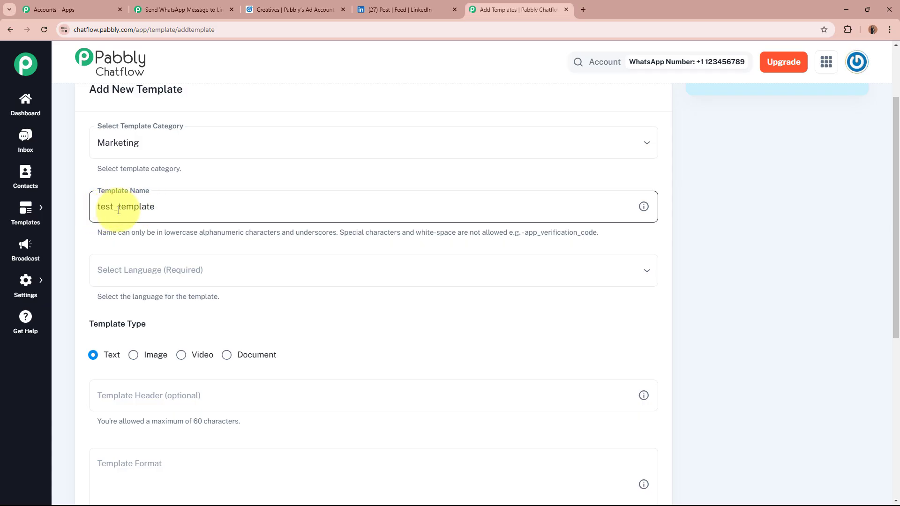
{"action": "scroll", "coordinate": [190, 197], "scroll_direction": "down", "scroll_amount": 2}
{"action": "left_click", "coordinate": [174, 182]}
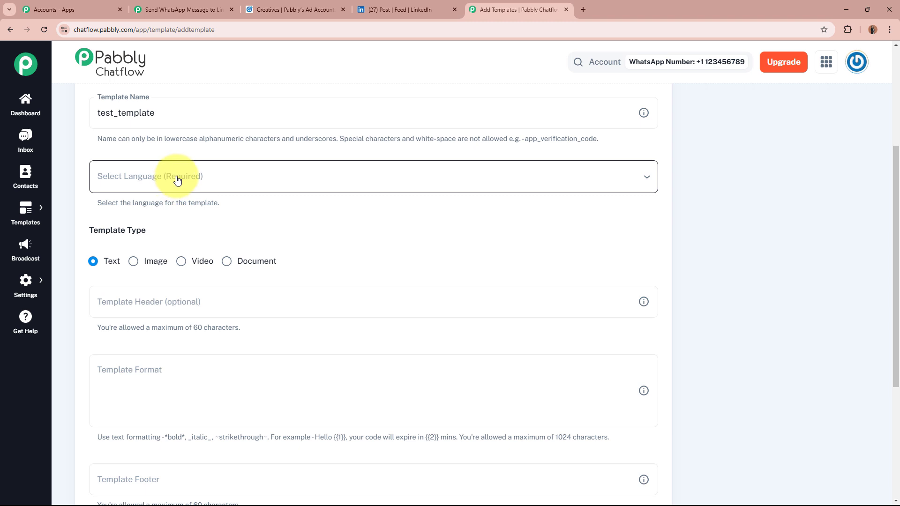
Step: Set the template language to English
{"action": "left_click", "coordinate": [177, 181]}
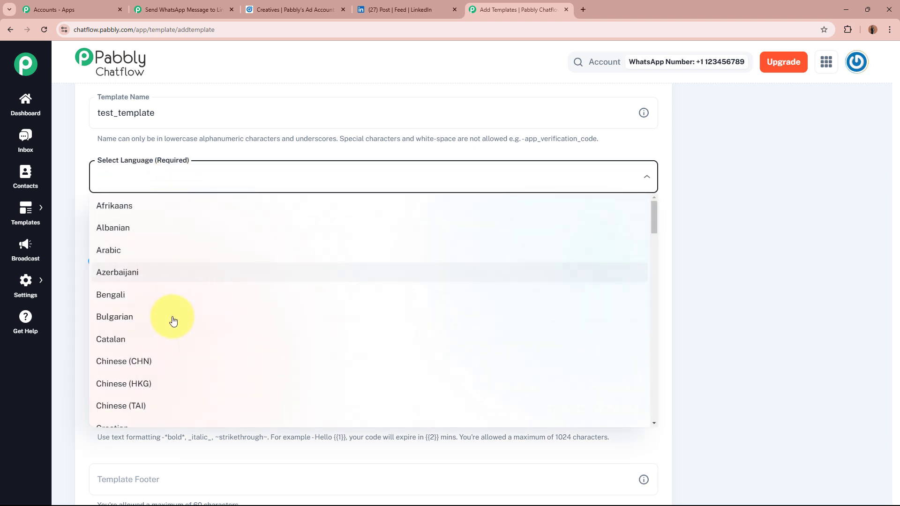
{"action": "scroll", "coordinate": [226, 384], "scroll_direction": "down", "scroll_amount": 4}
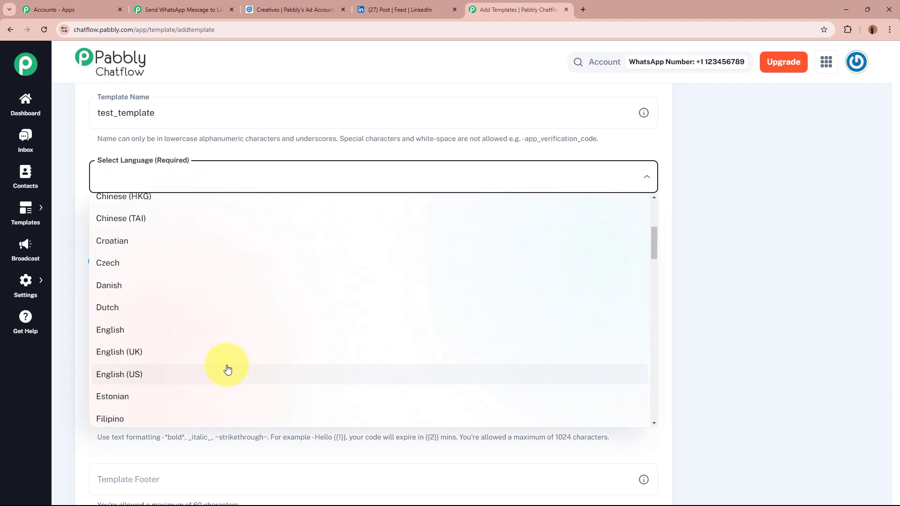
{"action": "left_click", "coordinate": [219, 334]}
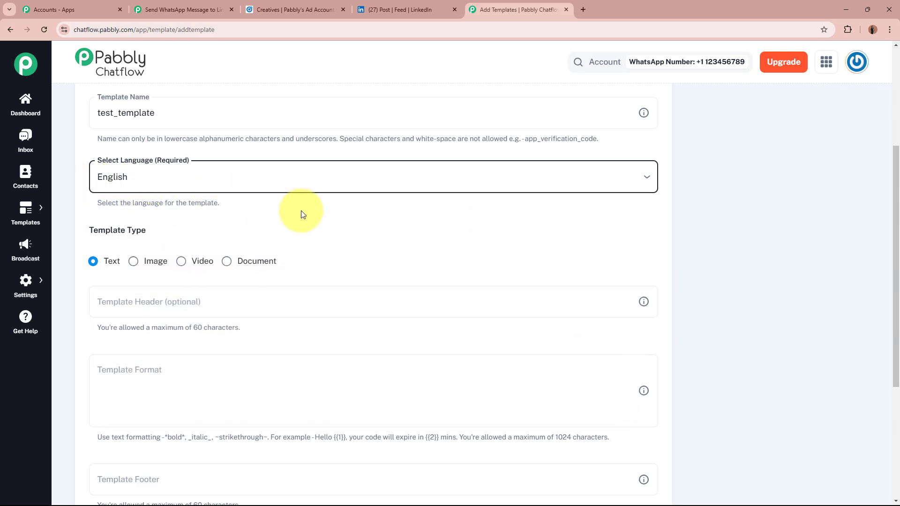
{"action": "scroll", "coordinate": [301, 215], "scroll_direction": "down", "scroll_amount": 2}
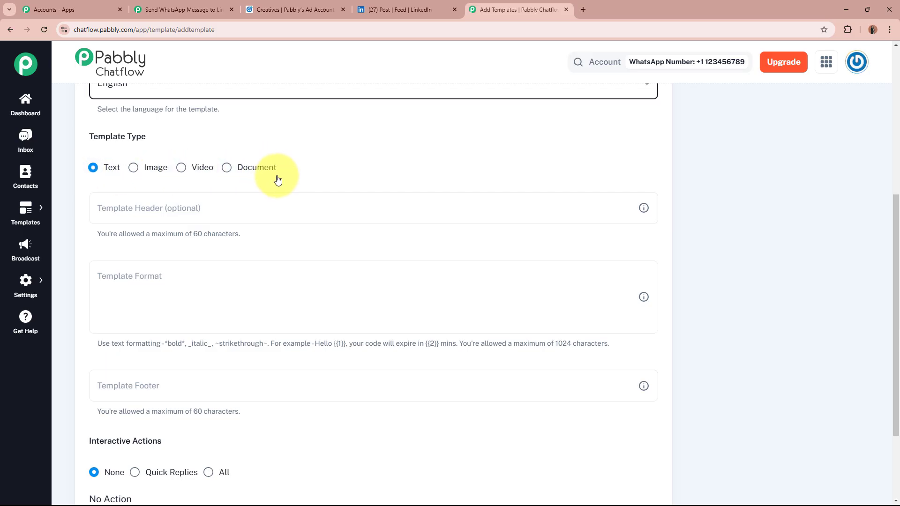
Step: Try the Image, Video and Document template types, then keep it as Text
{"action": "left_click", "coordinate": [133, 168]}
{"action": "left_click", "coordinate": [181, 169]}
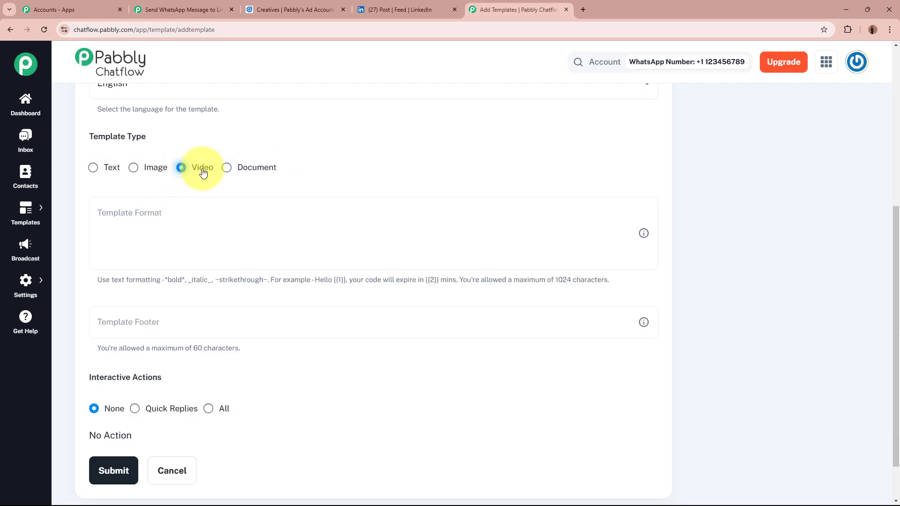
{"action": "left_click", "coordinate": [228, 170]}
{"action": "left_click", "coordinate": [94, 170]}
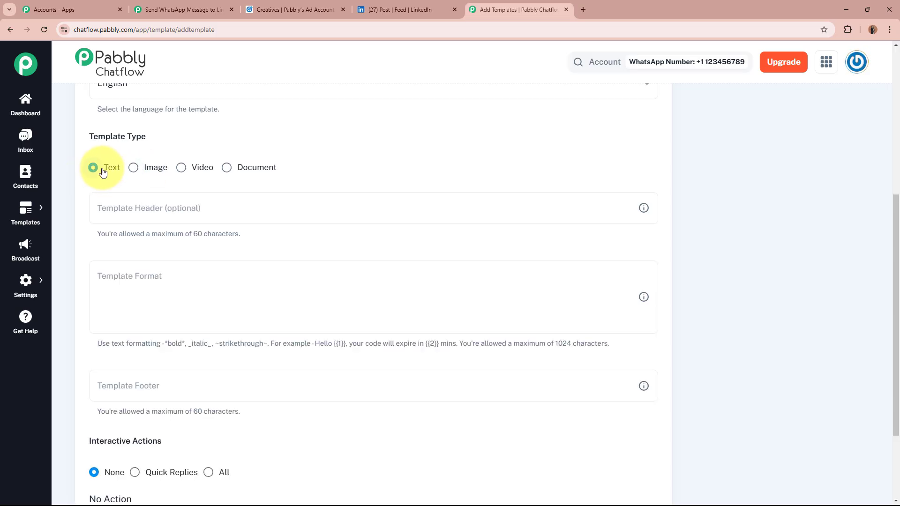
Step: Fill in the template header as Test
{"action": "scroll", "coordinate": [102, 184], "scroll_direction": "down", "scroll_amount": 2}
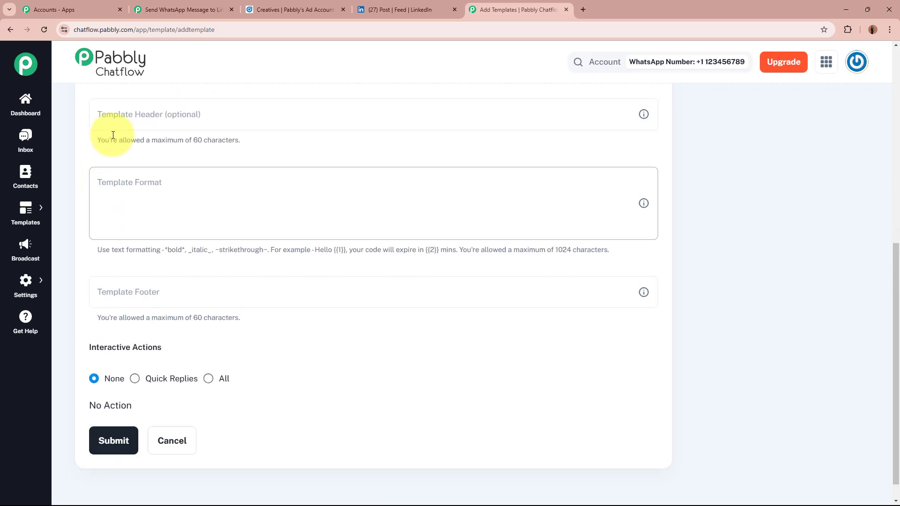
{"action": "left_click", "coordinate": [120, 109]}
{"action": "left_click", "coordinate": [140, 113]}
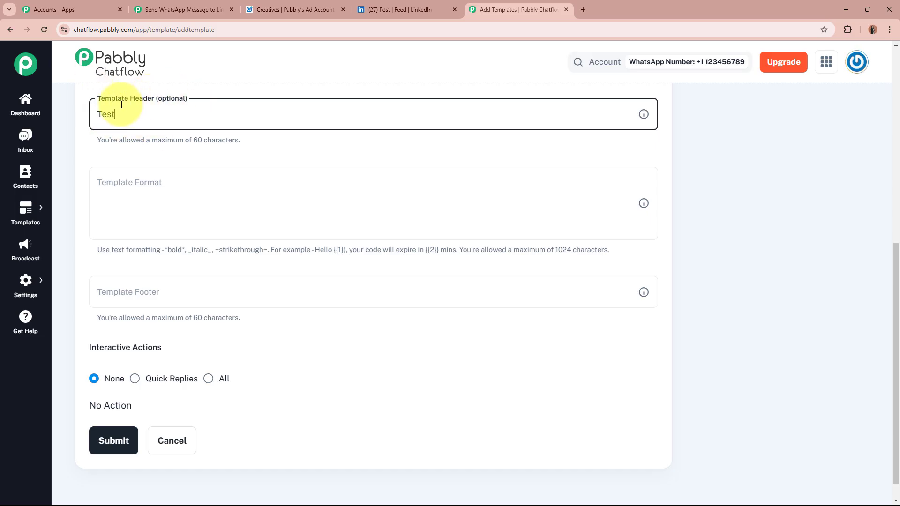
Step: Type the body 'Test Body {{1}}', with an extra {{2}} placeholder after it
{"action": "left_click", "coordinate": [269, 183]}
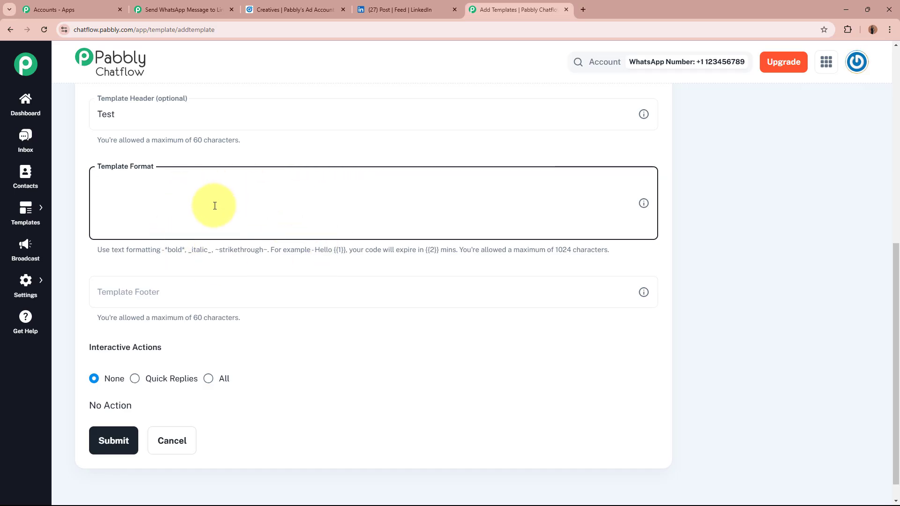
{"action": "left_click_drag", "start_coordinate": [291, 252], "coordinate": [623, 251]}
{"action": "left_click", "coordinate": [622, 251]}
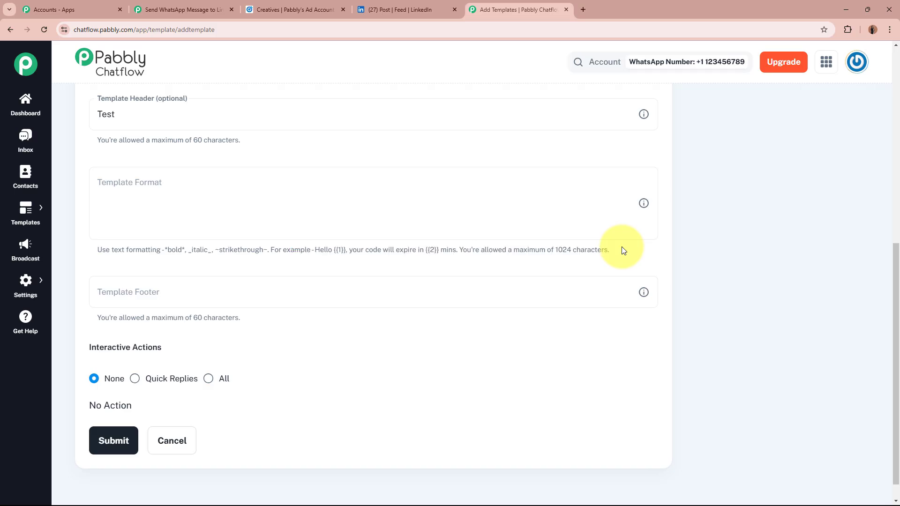
{"action": "left_click", "coordinate": [188, 176]}
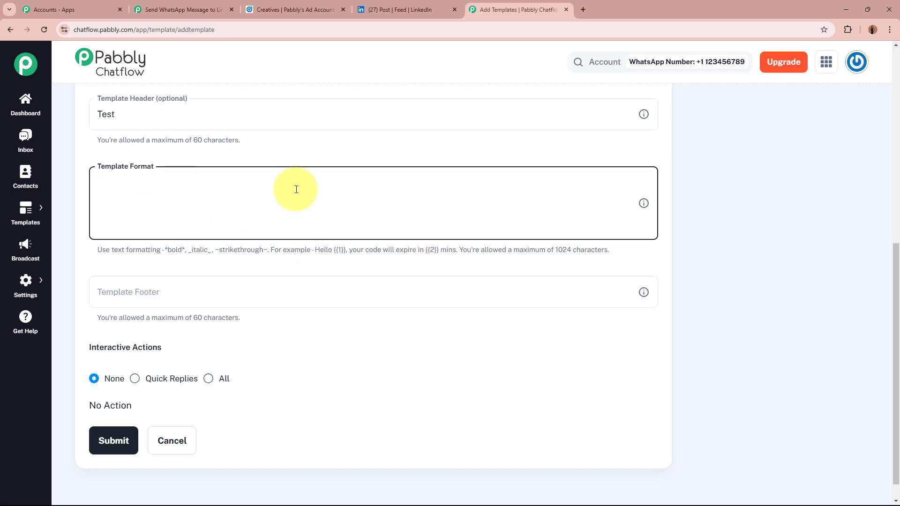
{"action": "type", "text": "Test Body {{1"}
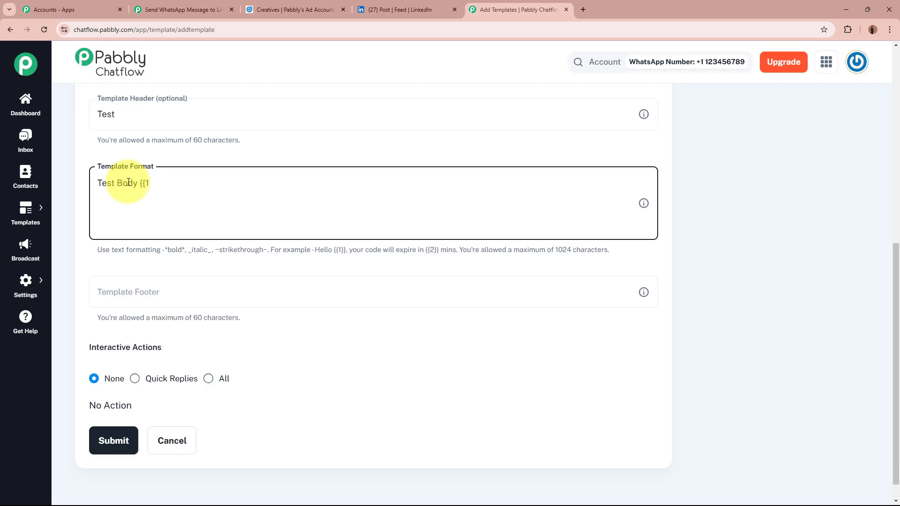
{"action": "type", "text": "}} "}
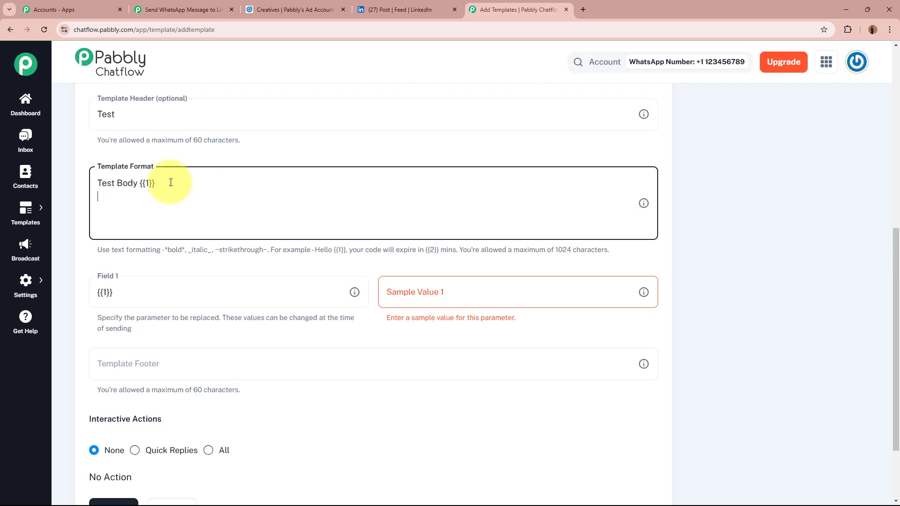
{"action": "type", "text": "{{2}}"}
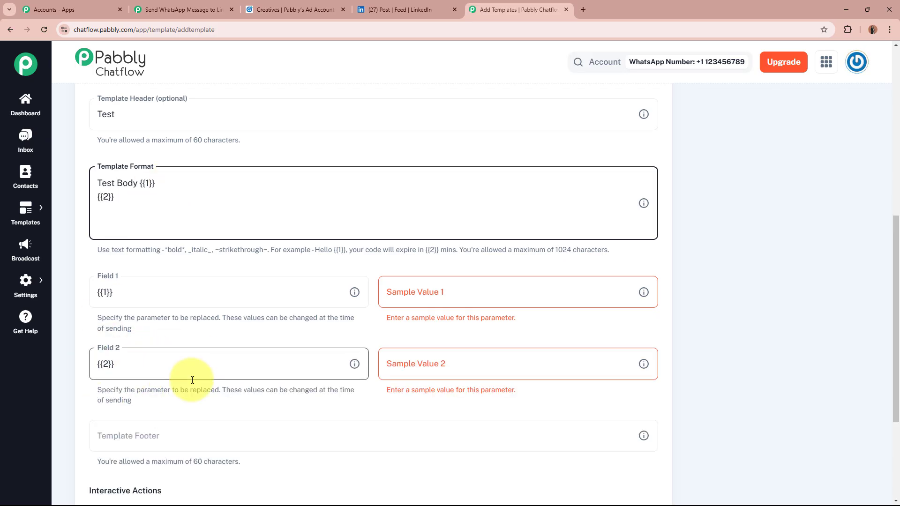
Step: Remove the extra {{2}} placeholder and give Field 1 the sample value Test Lead
{"action": "left_click_drag", "start_coordinate": [115, 195], "coordinate": [100, 198]}
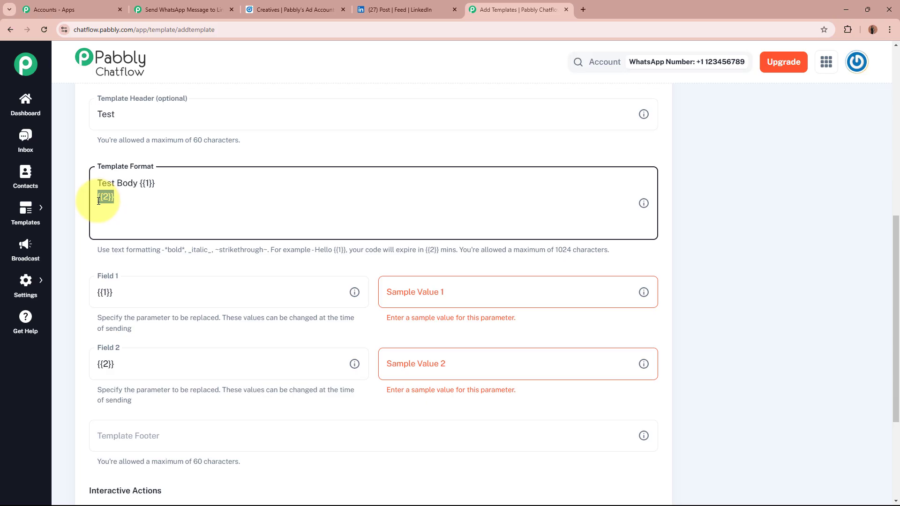
{"action": "key", "text": "BackSpace"}
{"action": "key", "text": "BackSpace"}
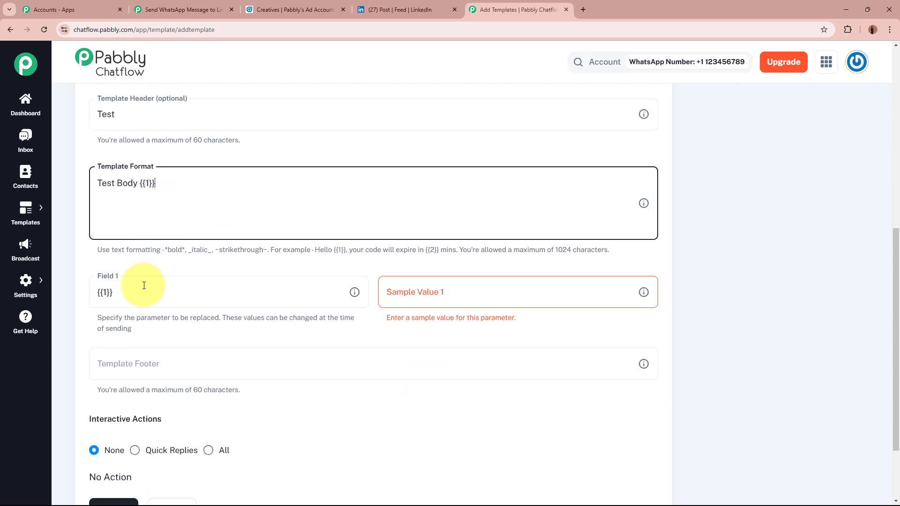
{"action": "left_click", "coordinate": [117, 292]}
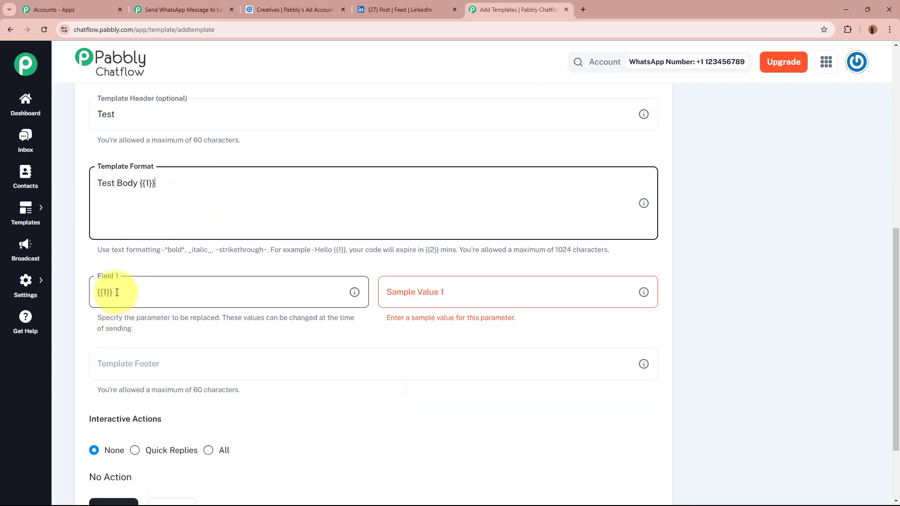
{"action": "left_click", "coordinate": [439, 291]}
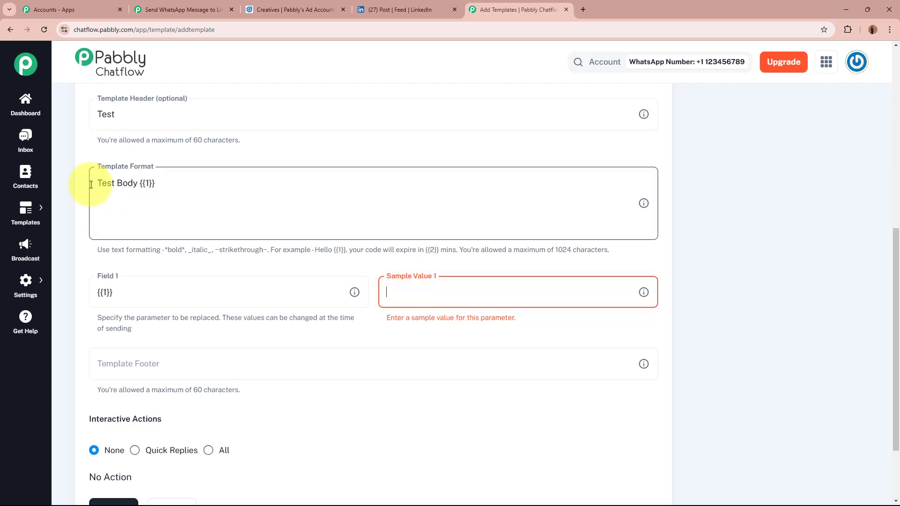
{"action": "type", "text": "Te"}
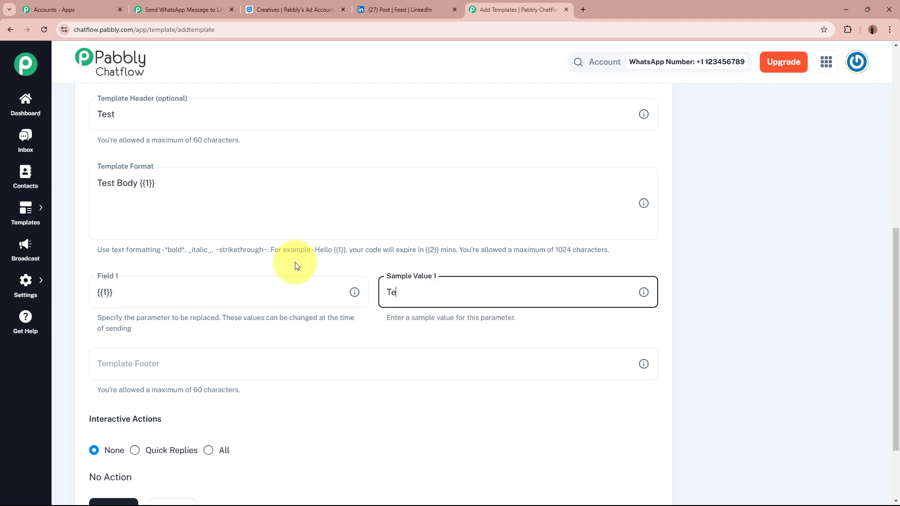
{"action": "type", "text": "st Lead"}
{"action": "left_click", "coordinate": [417, 342]}
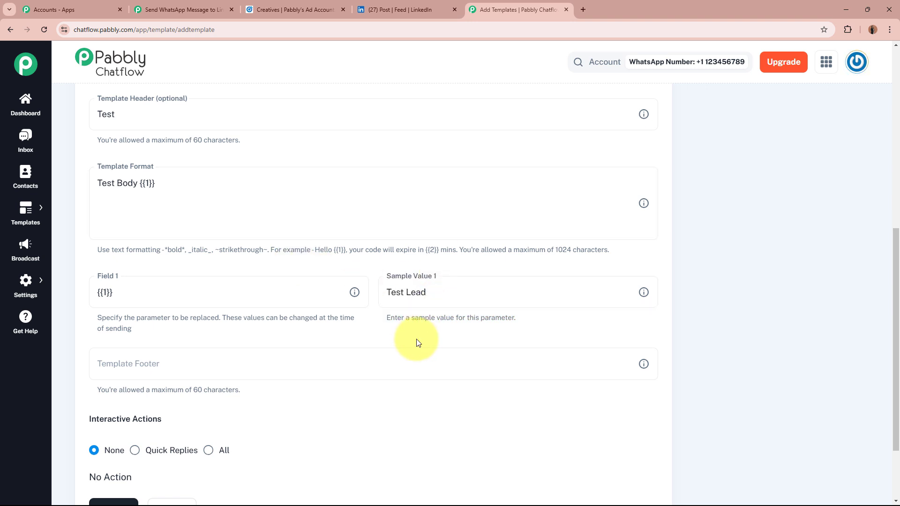
{"action": "scroll", "coordinate": [417, 339], "scroll_direction": "down", "scroll_amount": 2}
{"action": "left_click", "coordinate": [125, 268]}
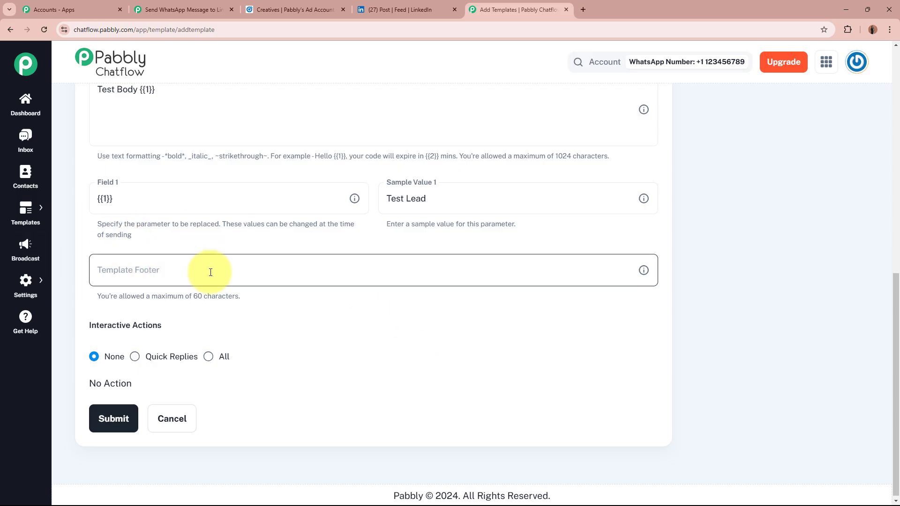
Step: Add the footer New to the test template
{"action": "left_click", "coordinate": [403, 264]}
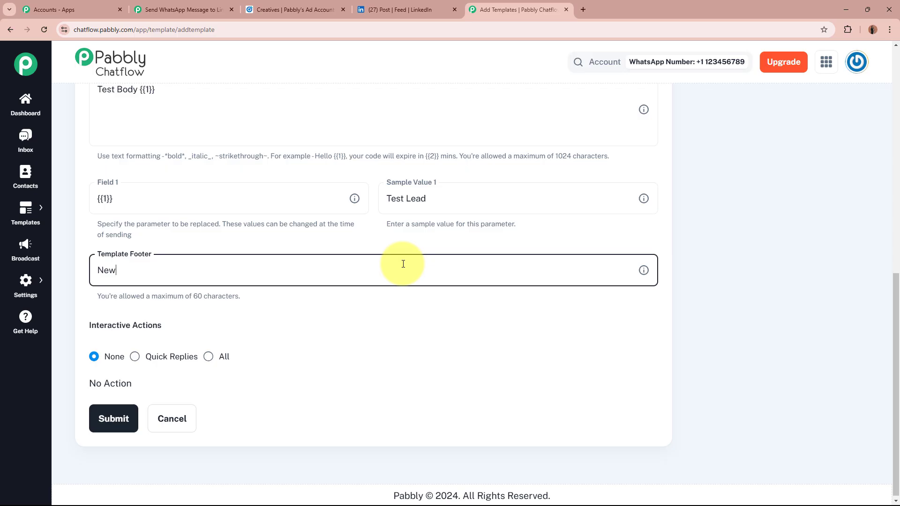
{"action": "left_click", "coordinate": [402, 315]}
{"action": "scroll", "coordinate": [400, 315], "scroll_direction": "down", "scroll_amount": 1}
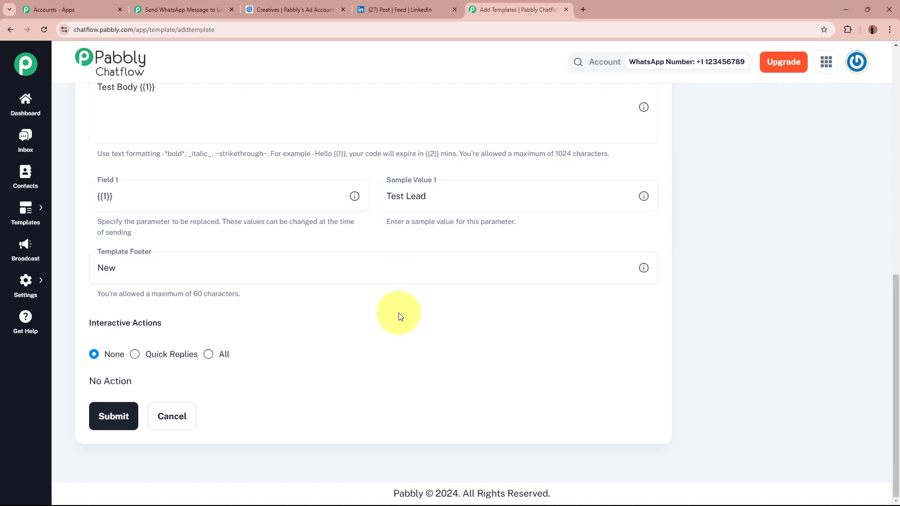
{"action": "triple_click", "coordinate": [173, 324]}
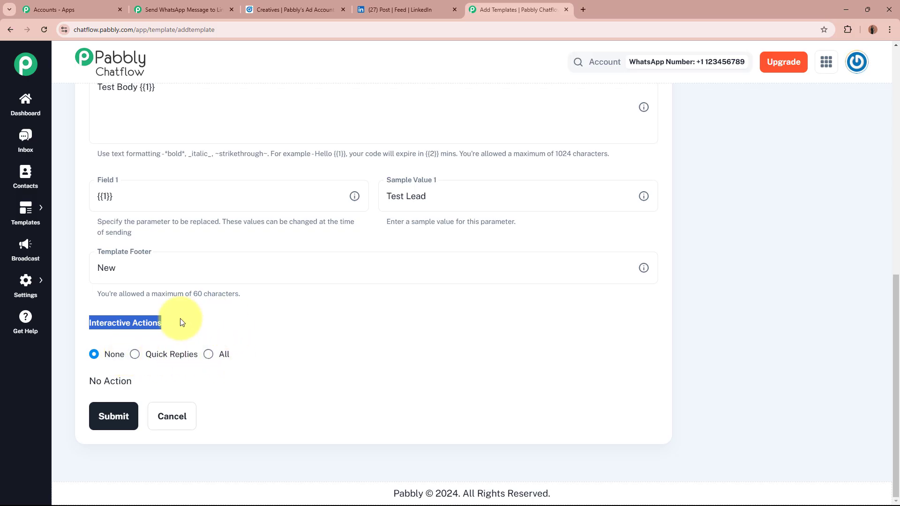
{"action": "left_click", "coordinate": [222, 322]}
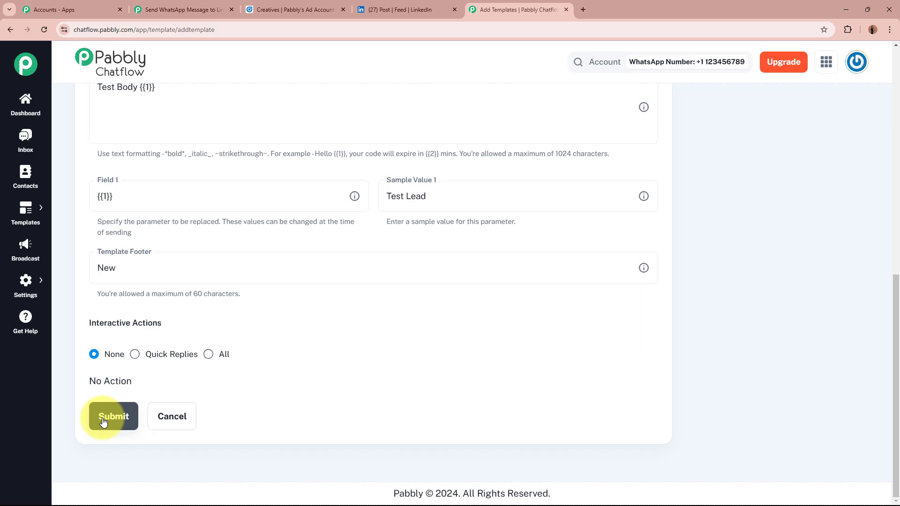
Step: Review the live message preview of the test template
{"action": "scroll", "coordinate": [655, 298], "scroll_direction": "up", "scroll_amount": 10}
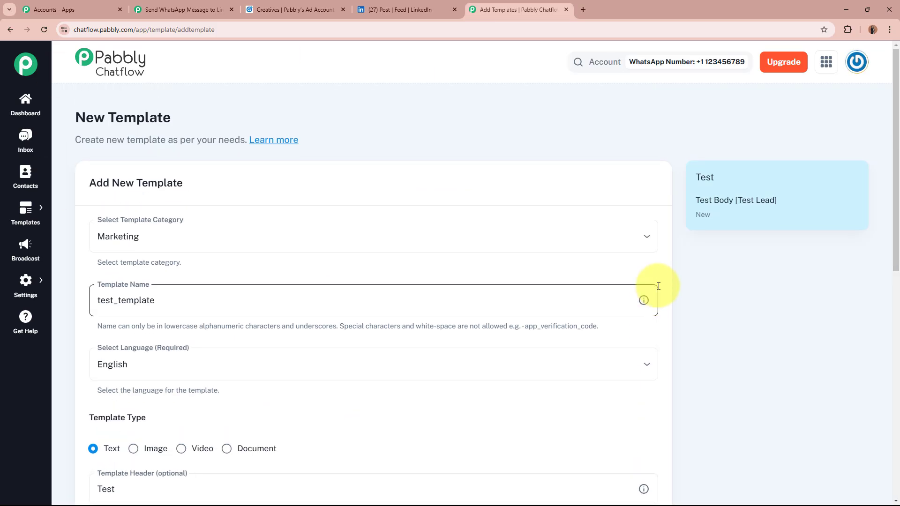
{"action": "left_click_drag", "start_coordinate": [699, 176], "coordinate": [722, 210]}
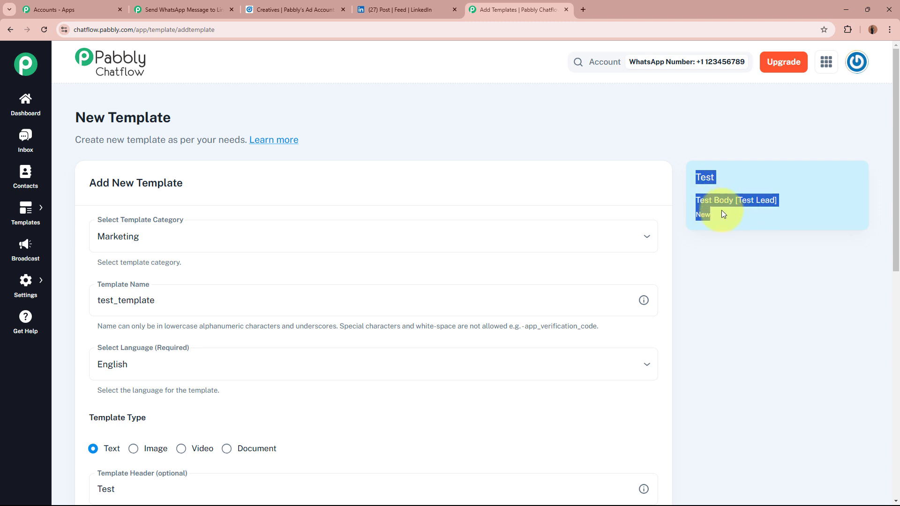
{"action": "left_click", "coordinate": [723, 218]}
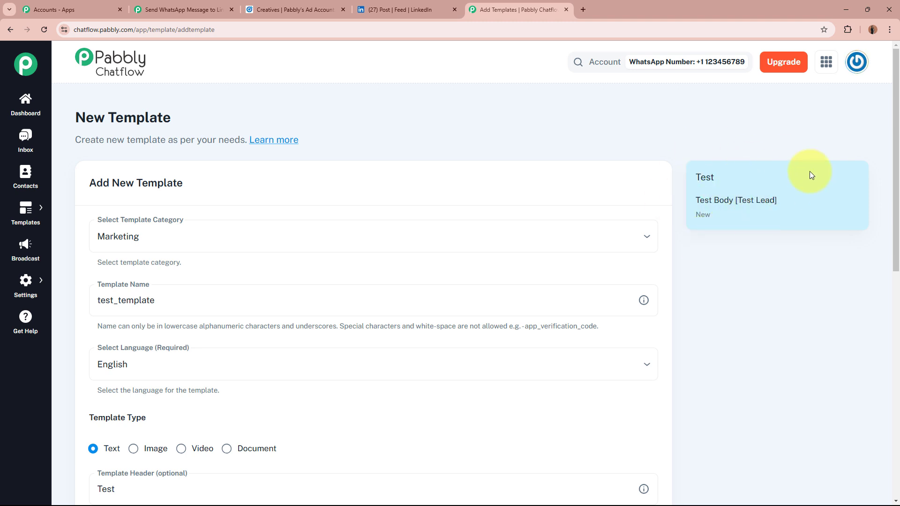
{"action": "scroll", "coordinate": [766, 169], "scroll_direction": "down", "scroll_amount": 10}
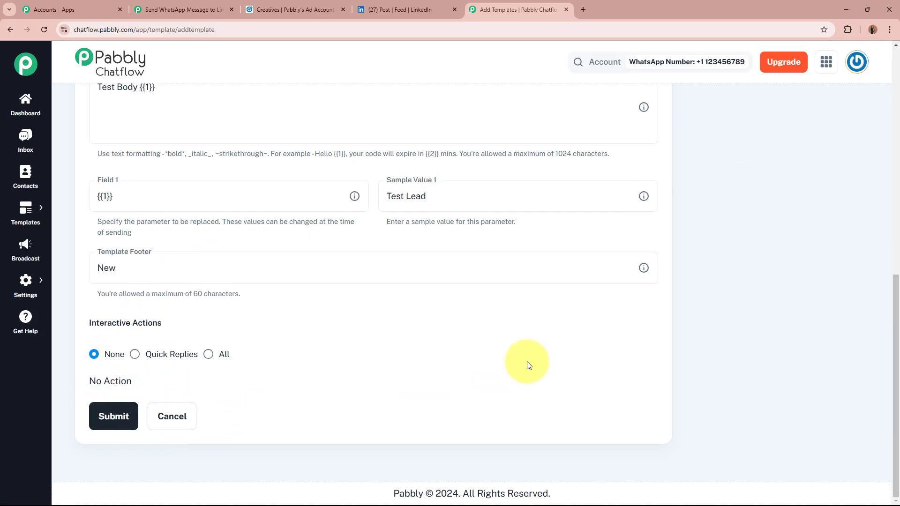
{"action": "scroll", "coordinate": [529, 361], "scroll_direction": "up", "scroll_amount": 10}
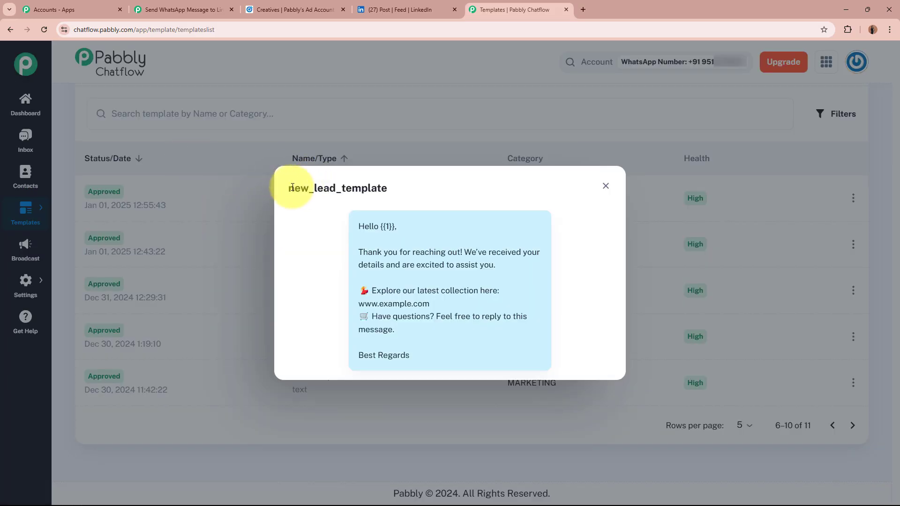
Step: Review the new_lead_template name and its Hello {{1}} greeting in the preview
{"action": "left_click_drag", "start_coordinate": [289, 187], "coordinate": [392, 183]}
{"action": "left_click", "coordinate": [383, 219]}
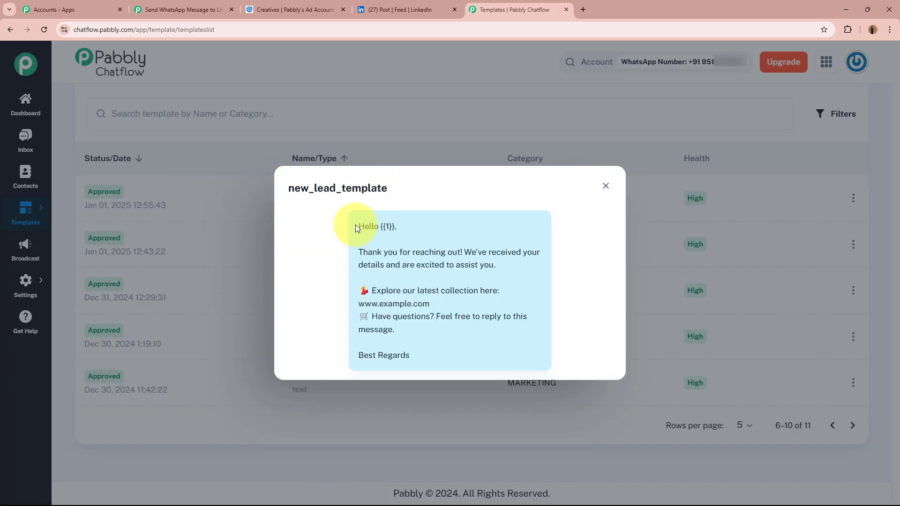
{"action": "left_click_drag", "start_coordinate": [355, 224], "coordinate": [437, 356]}
{"action": "left_click", "coordinate": [439, 356]}
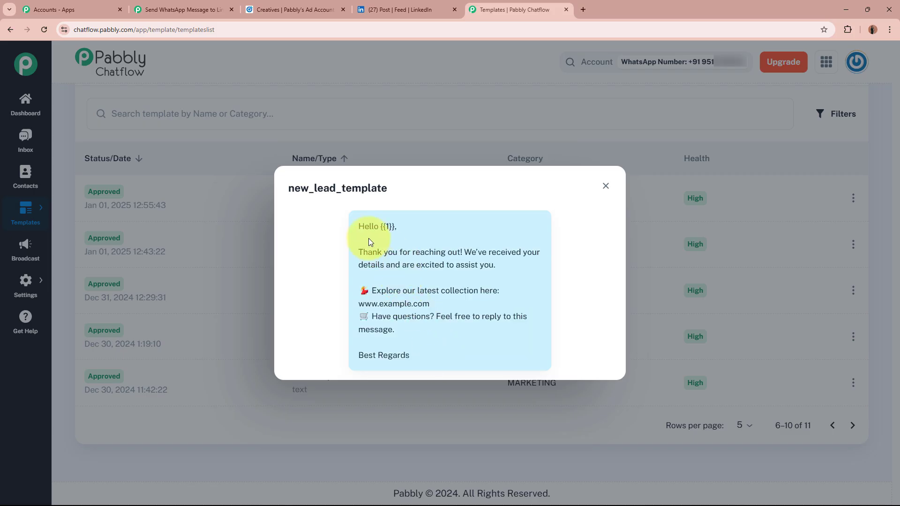
{"action": "left_click_drag", "start_coordinate": [358, 225], "coordinate": [384, 226]}
{"action": "left_click", "coordinate": [385, 228]}
{"action": "left_click", "coordinate": [385, 233]}
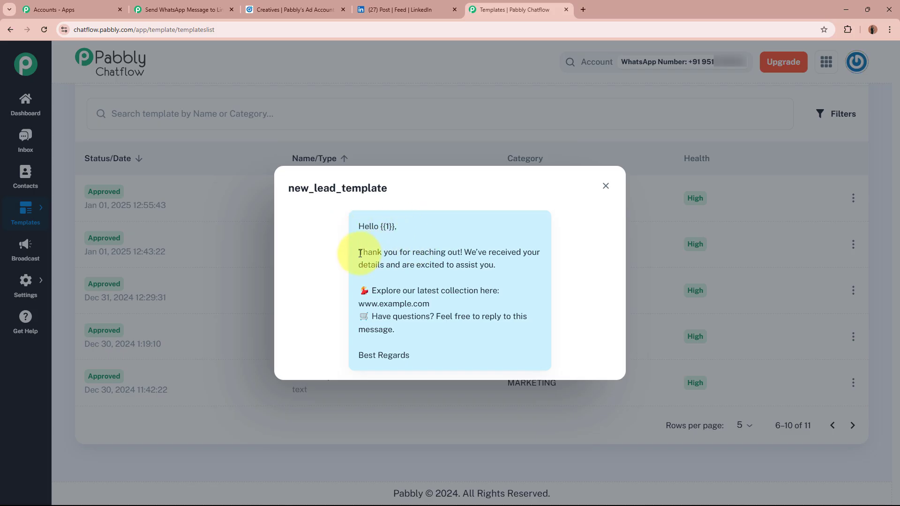
Step: Read the message's thank-you and questions lines through to its last sentence
{"action": "left_click_drag", "start_coordinate": [358, 252], "coordinate": [398, 318]}
{"action": "left_click_drag", "start_coordinate": [397, 318], "coordinate": [488, 364]}
{"action": "left_click_drag", "start_coordinate": [352, 355], "coordinate": [460, 360]}
{"action": "left_click", "coordinate": [462, 361]}
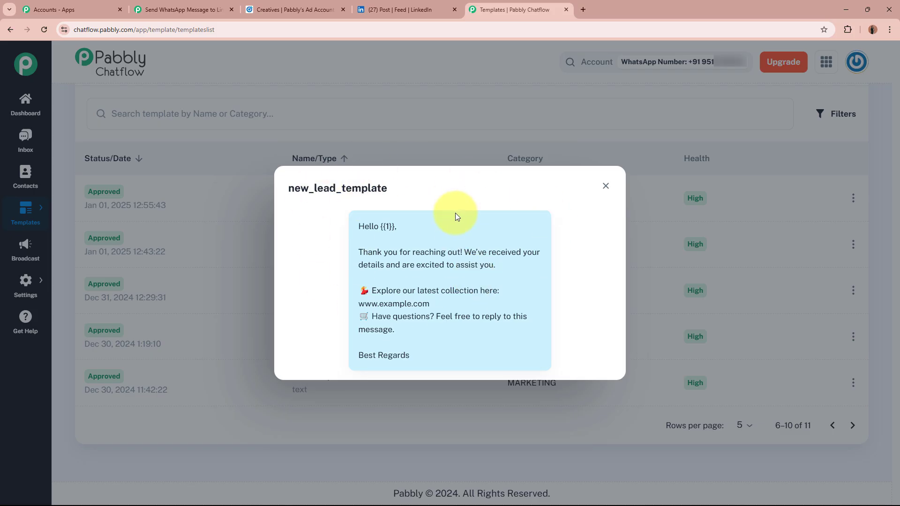
{"action": "left_click_drag", "start_coordinate": [356, 225], "coordinate": [444, 336]}
{"action": "left_click", "coordinate": [429, 338]}
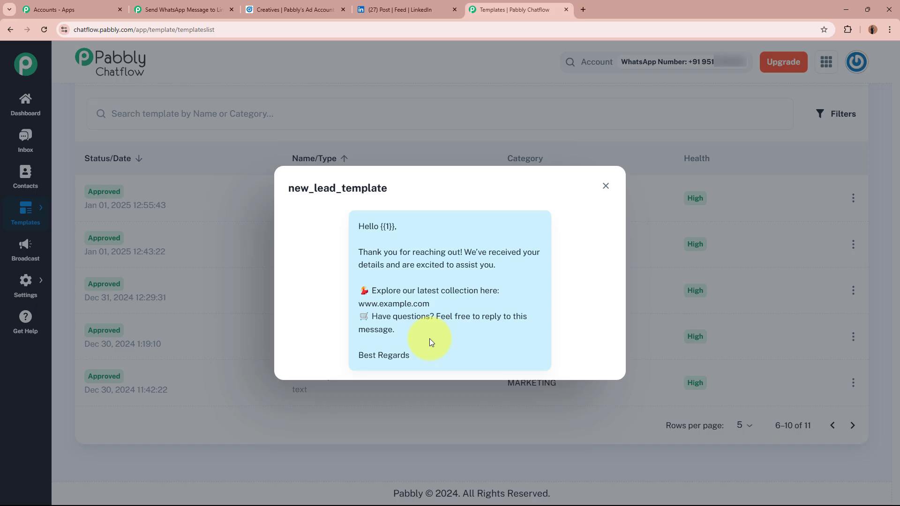
Step: Add Pabbly Chatflow as the action app with the Send cURL Request event
{"action": "left_click", "coordinate": [70, 10]}
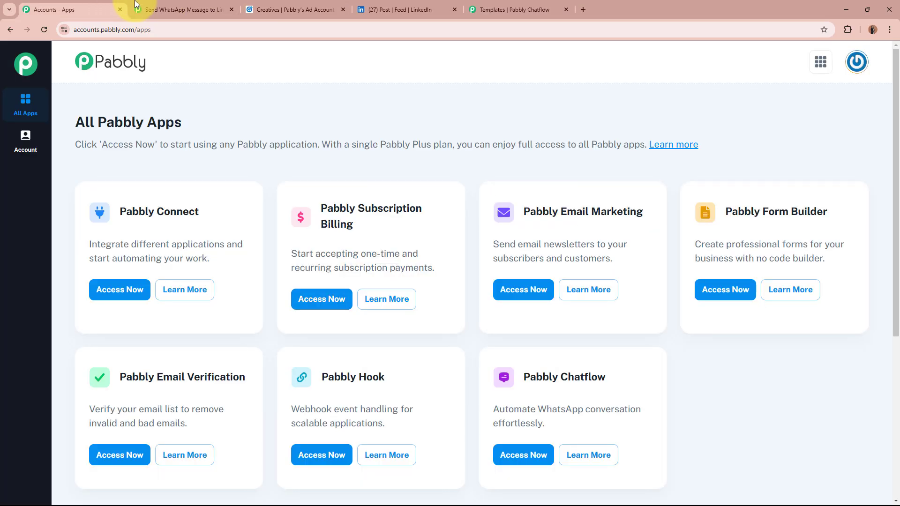
{"action": "left_click", "coordinate": [183, 9]}
{"action": "left_click", "coordinate": [586, 349]}
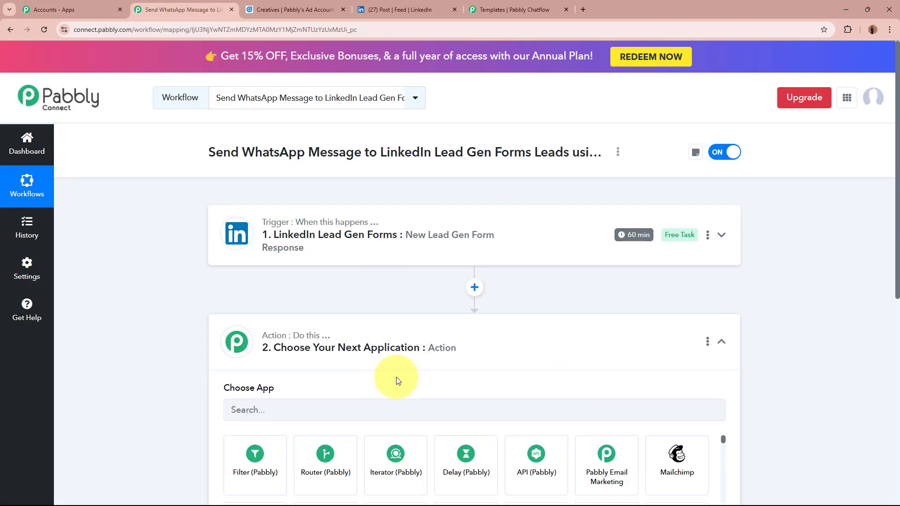
{"action": "type", "text": "Pabbly"}
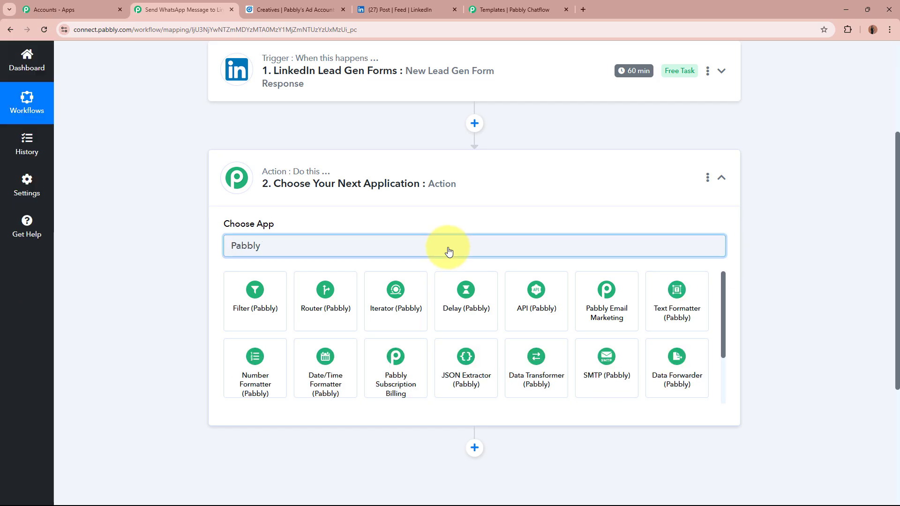
{"action": "type", "text": " Cha"}
{"action": "left_click", "coordinate": [253, 296]}
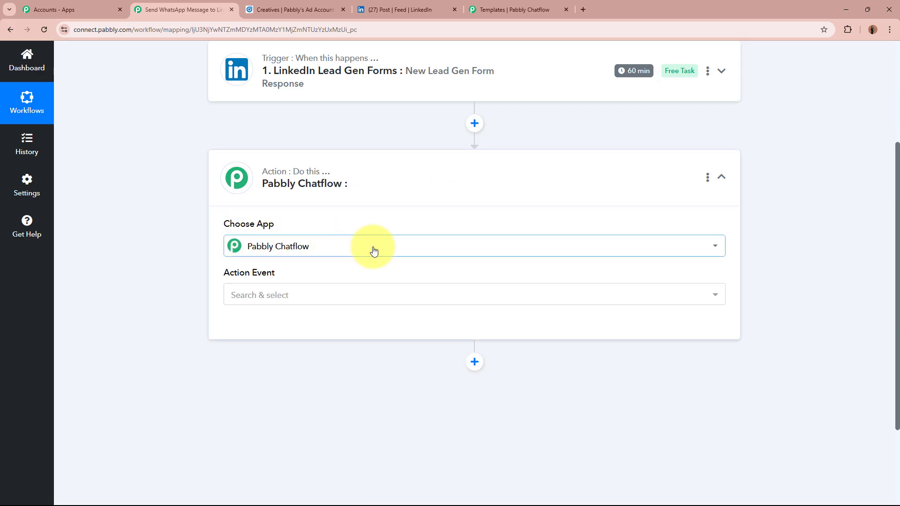
{"action": "left_click", "coordinate": [397, 300]}
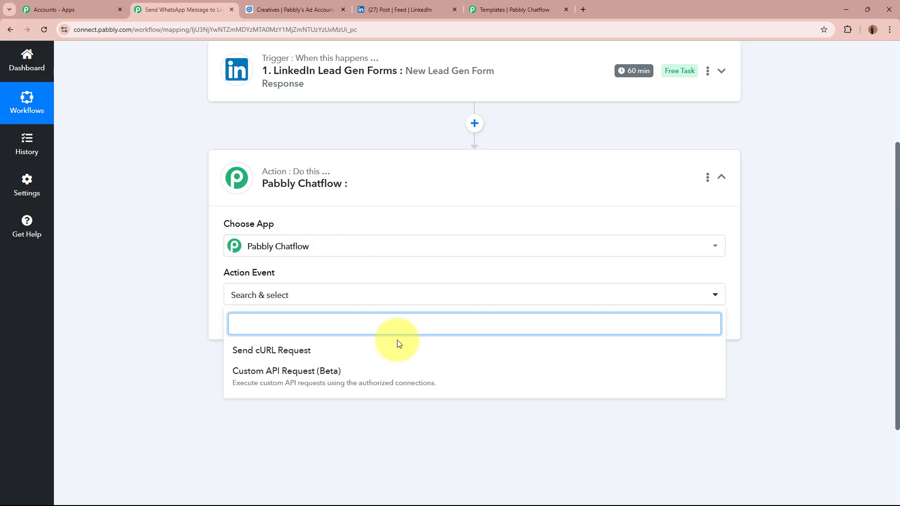
{"action": "left_click", "coordinate": [240, 359]}
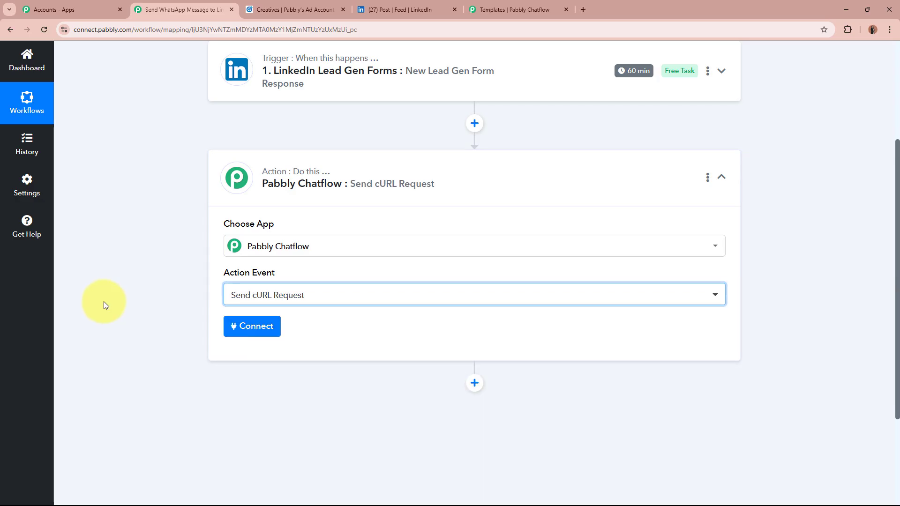
Step: Start a new Pabbly Chatflow #8 connection and copy the API token from Chatflow's settings
{"action": "left_click", "coordinate": [259, 325]}
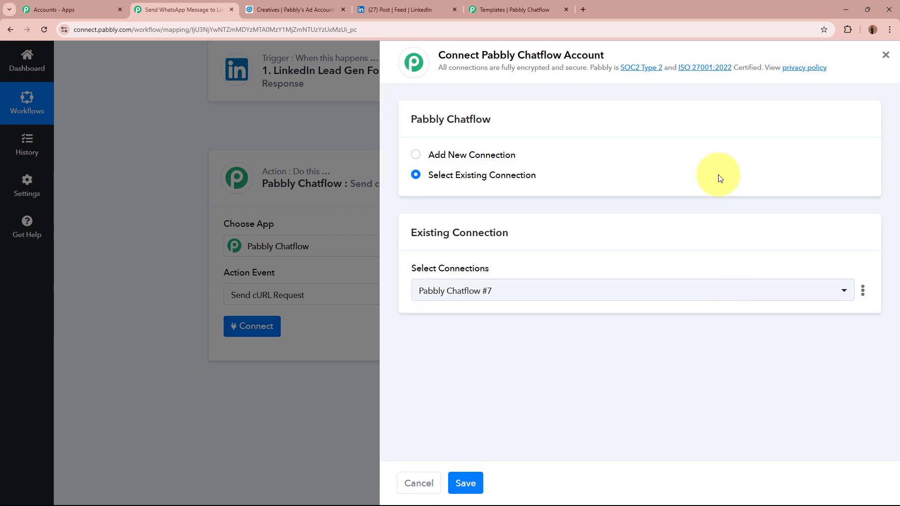
{"action": "left_click", "coordinate": [416, 155]}
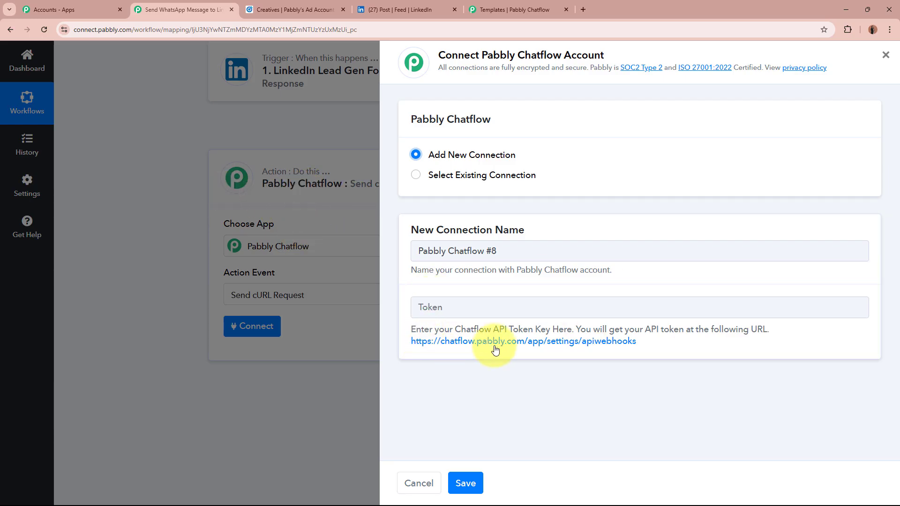
{"action": "left_click", "coordinate": [602, 344]}
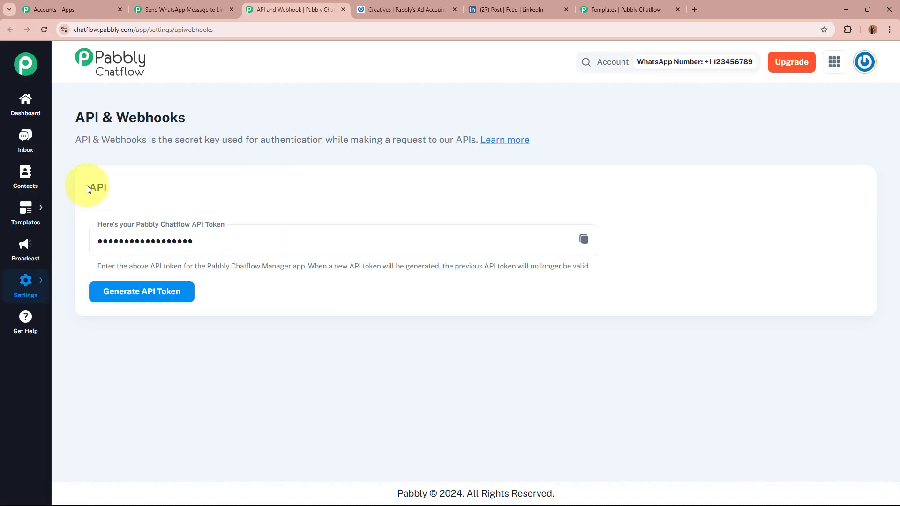
{"action": "left_click_drag", "start_coordinate": [86, 187], "coordinate": [119, 187]}
{"action": "left_click", "coordinate": [119, 186]}
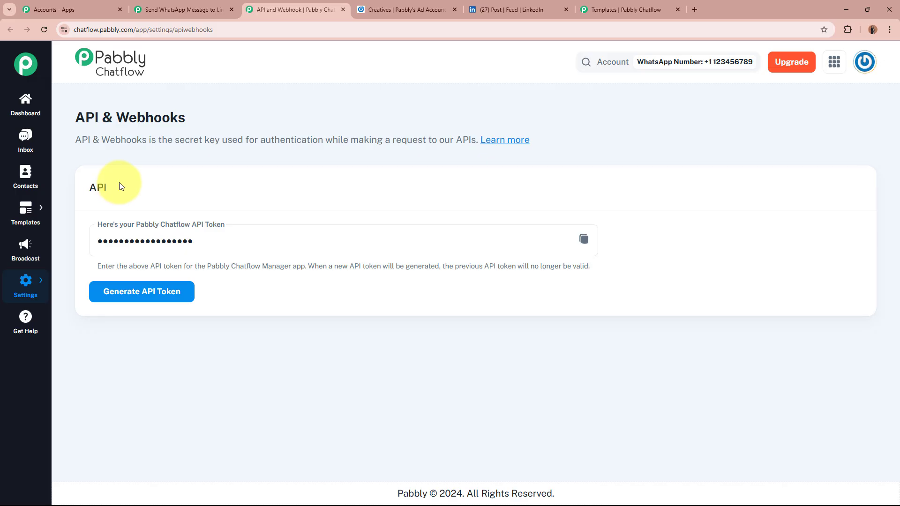
{"action": "left_click", "coordinate": [193, 222]}
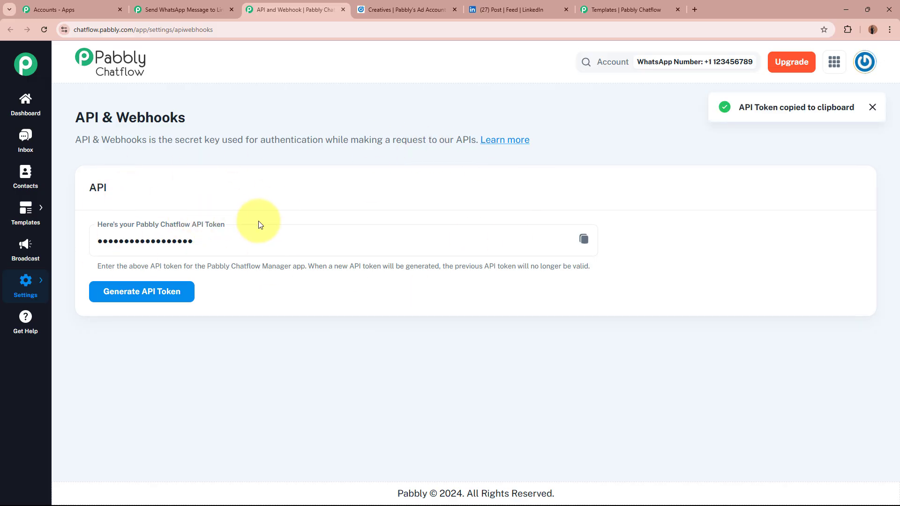
{"action": "left_click", "coordinate": [584, 239]}
{"action": "left_click", "coordinate": [187, 9]}
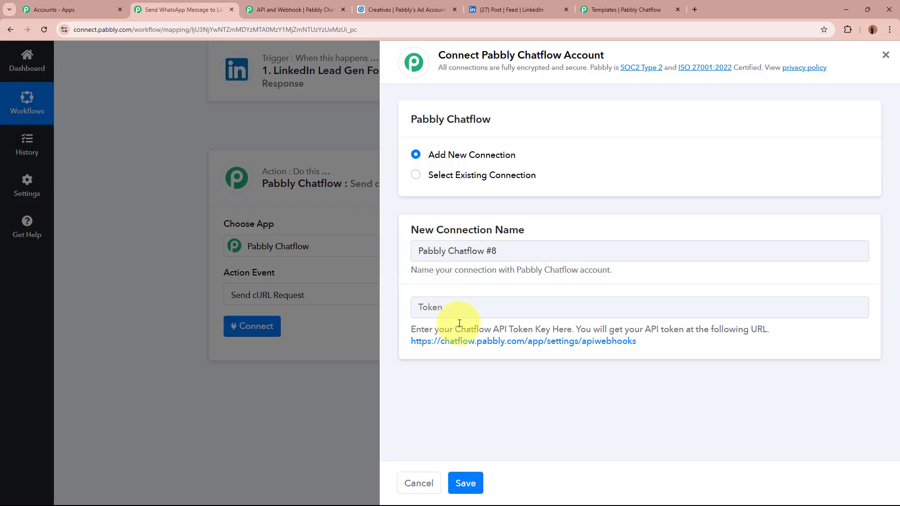
Step: Paste the Chatflow API token, save the connection, and locate the Body field
{"action": "left_click", "coordinate": [462, 308]}
{"action": "key", "text": "ctrl+v"}
{"action": "left_click", "coordinate": [466, 483]}
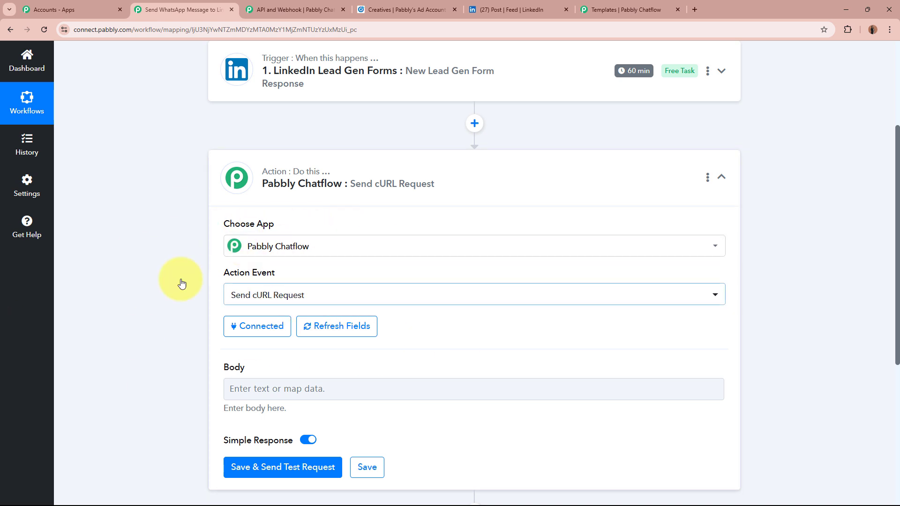
{"action": "scroll", "coordinate": [143, 276], "scroll_direction": "down", "scroll_amount": 4}
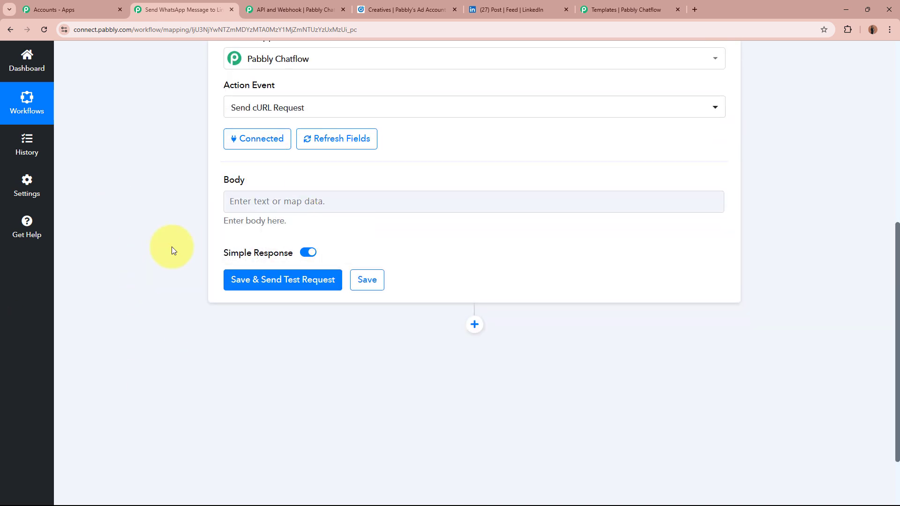
{"action": "left_click_drag", "start_coordinate": [226, 180], "coordinate": [267, 178]}
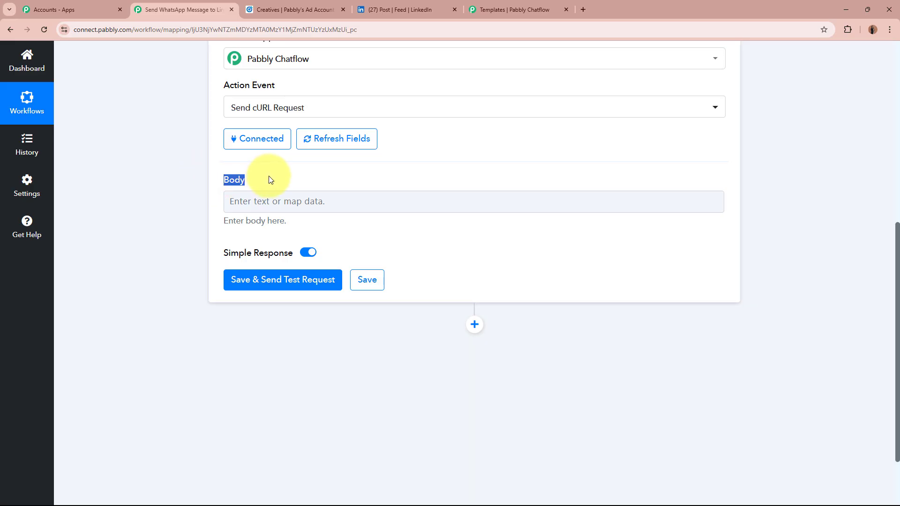
{"action": "left_click", "coordinate": [268, 179]}
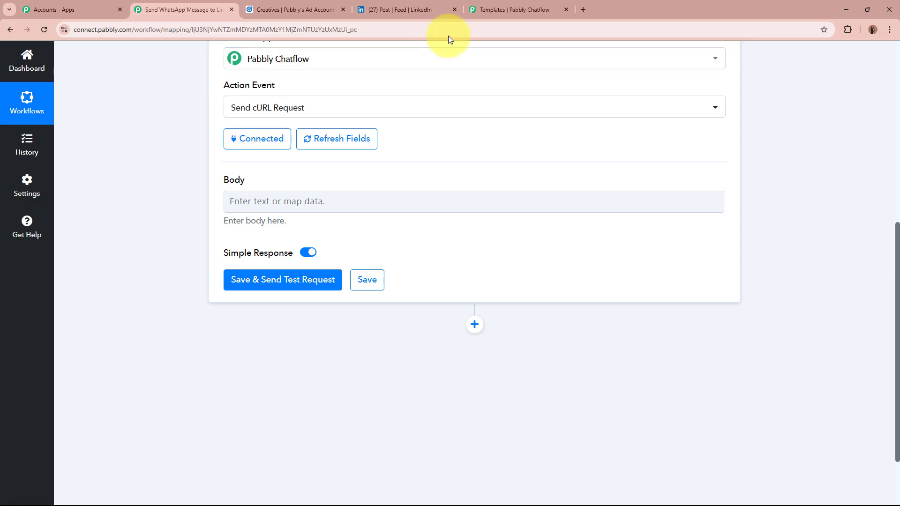
Step: Reread the new_lead_template message, then close its preview and browse the Templates list
{"action": "left_click", "coordinate": [487, 12]}
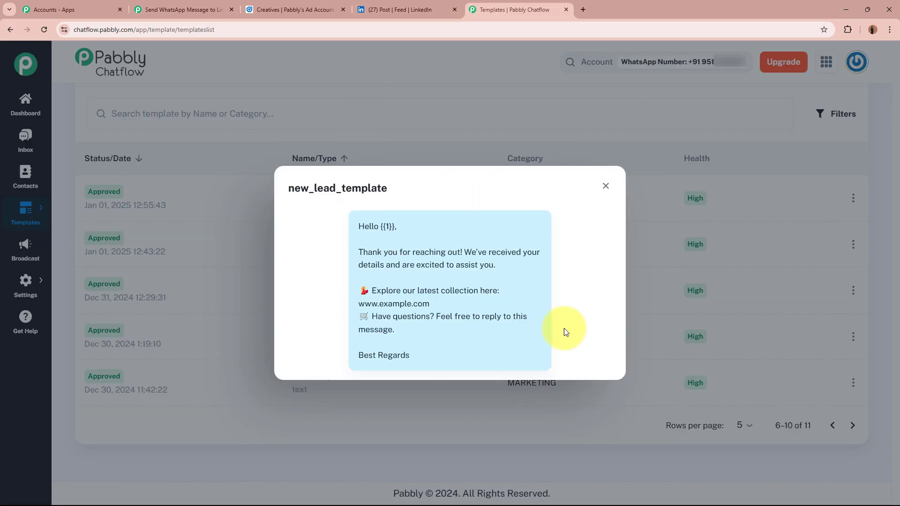
{"action": "left_click_drag", "start_coordinate": [358, 227], "coordinate": [420, 355]}
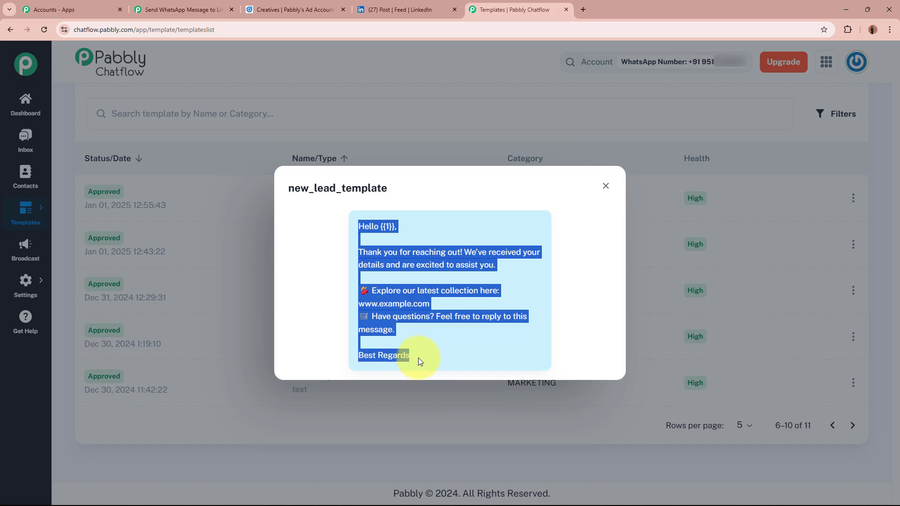
{"action": "left_click", "coordinate": [440, 348]}
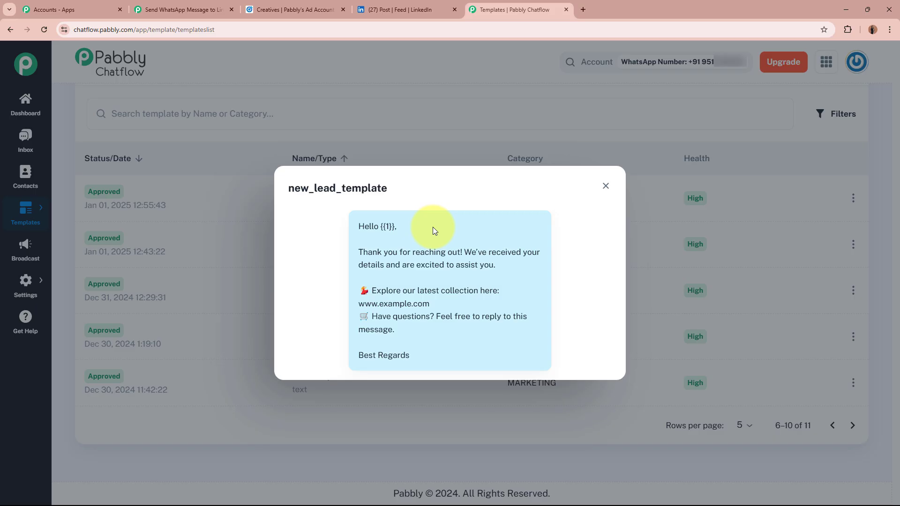
{"action": "left_click", "coordinate": [180, 9]}
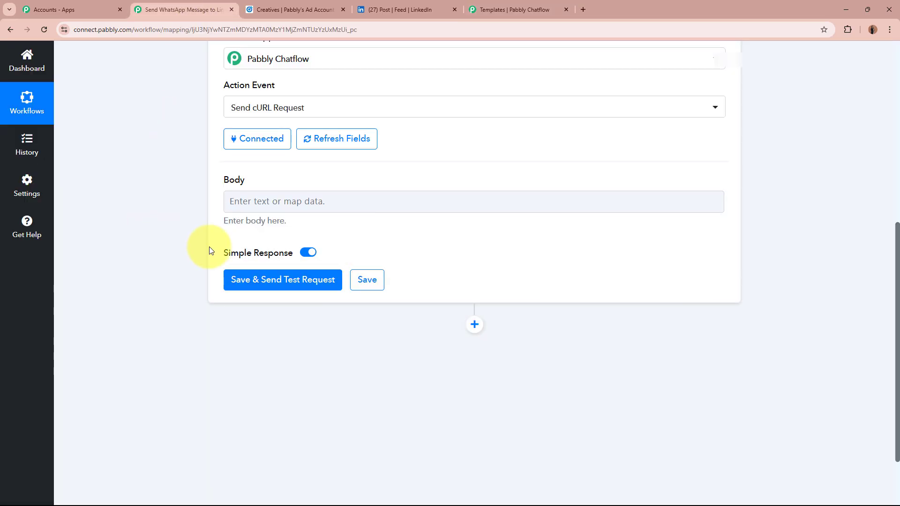
{"action": "left_click", "coordinate": [518, 5]}
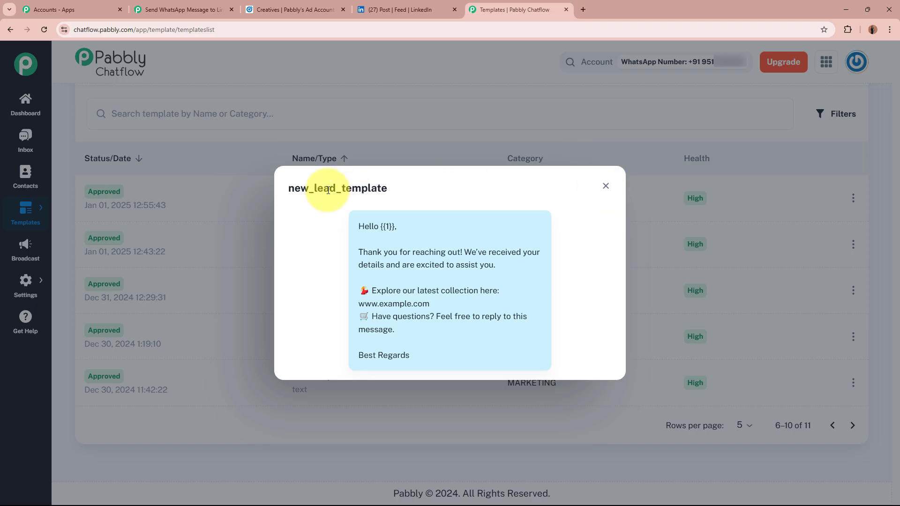
{"action": "left_click_drag", "start_coordinate": [288, 187], "coordinate": [404, 195]}
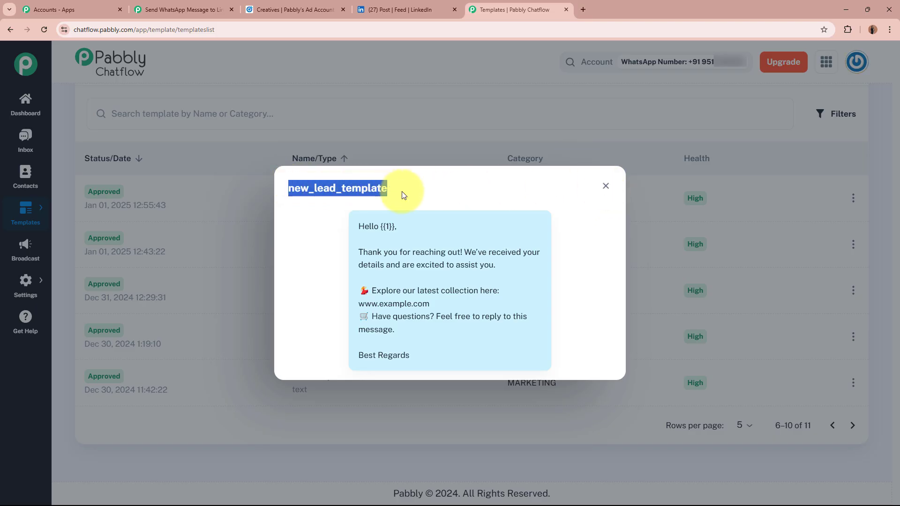
{"action": "left_click", "coordinate": [606, 188]}
{"action": "scroll", "coordinate": [605, 188], "scroll_direction": "up", "scroll_amount": 4}
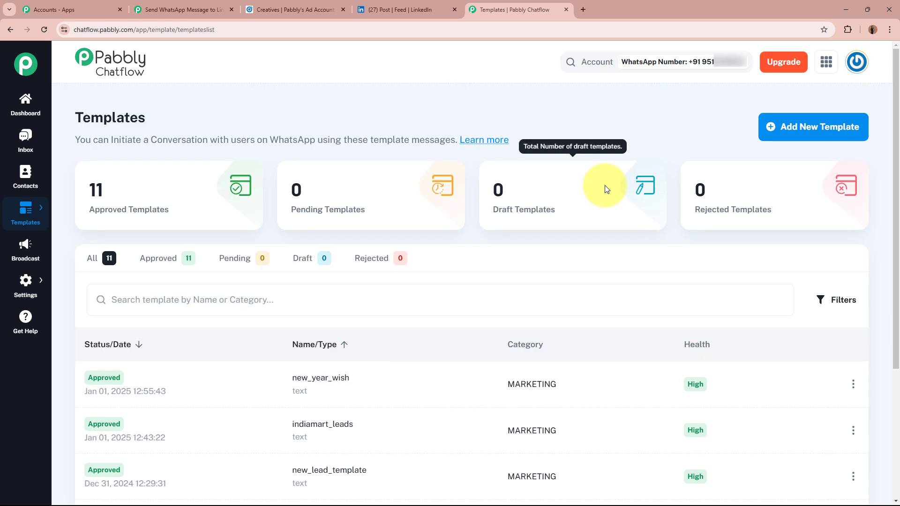
{"action": "scroll", "coordinate": [22, 300], "scroll_direction": "down", "scroll_amount": 2}
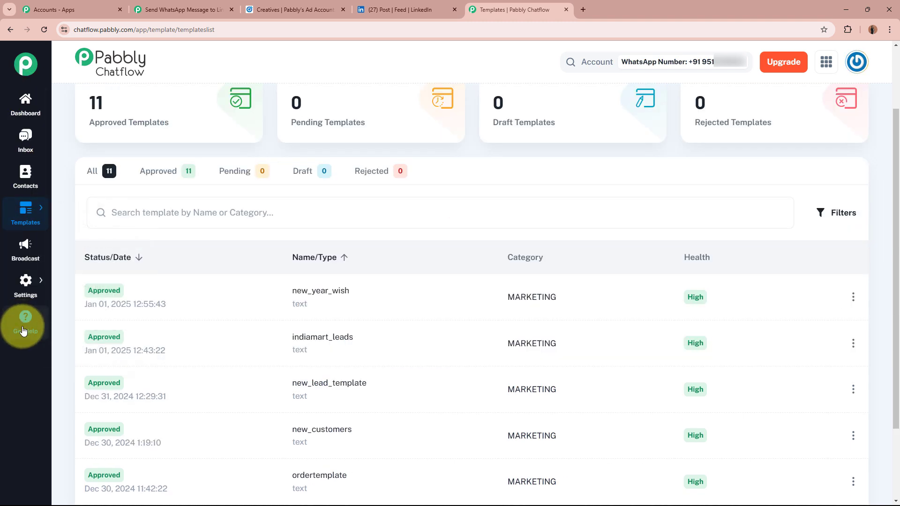
Step: Go to the Broadcasts page in Pabbly Chatflow and start a new broadcast
{"action": "left_click", "coordinate": [23, 257]}
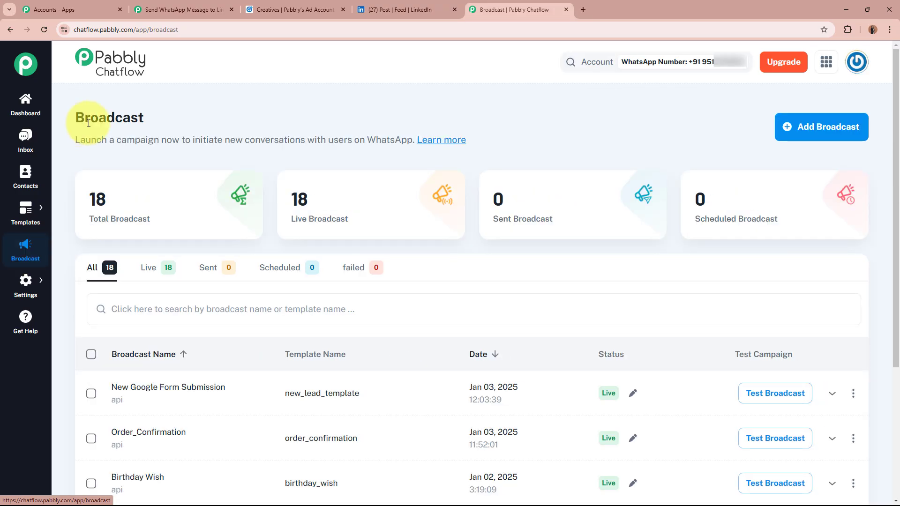
{"action": "left_click_drag", "start_coordinate": [77, 119], "coordinate": [202, 123]}
{"action": "left_click", "coordinate": [202, 123]}
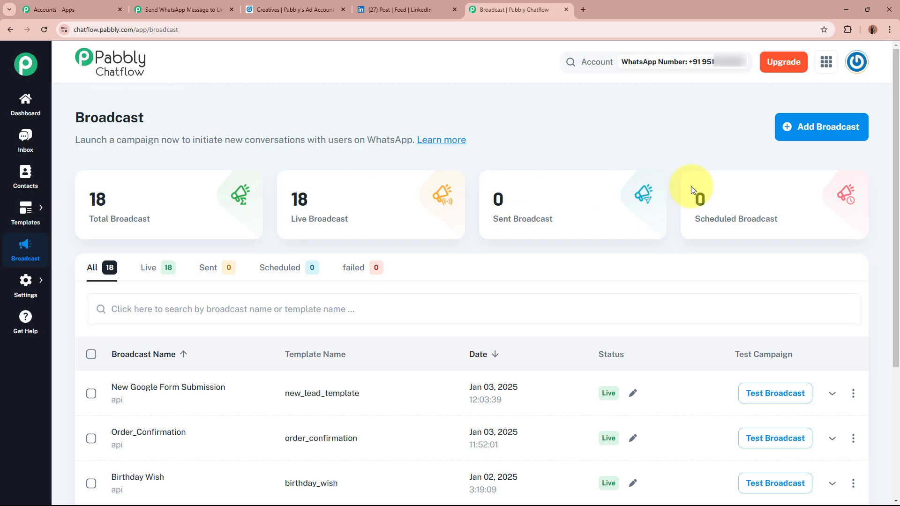
{"action": "left_click", "coordinate": [826, 144]}
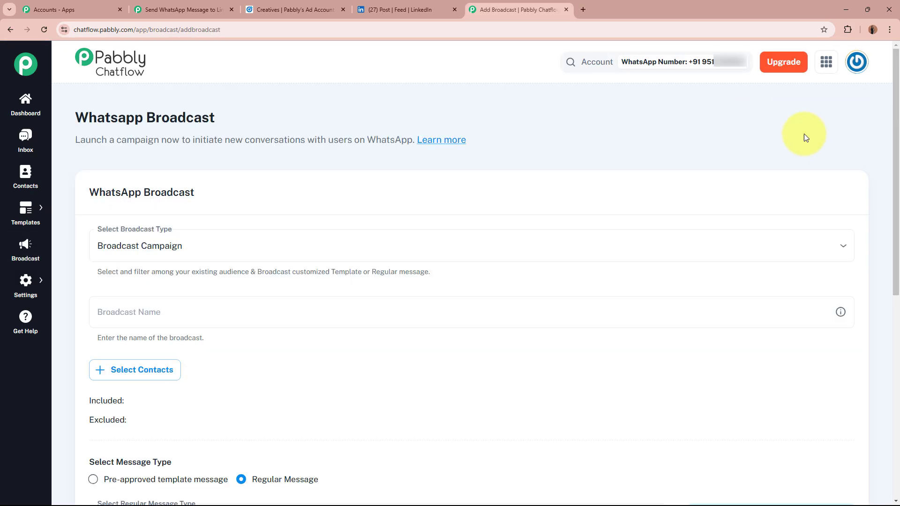
Step: Set the broadcast type to API Campaign
{"action": "triple_click", "coordinate": [107, 115]}
{"action": "left_click", "coordinate": [274, 116]}
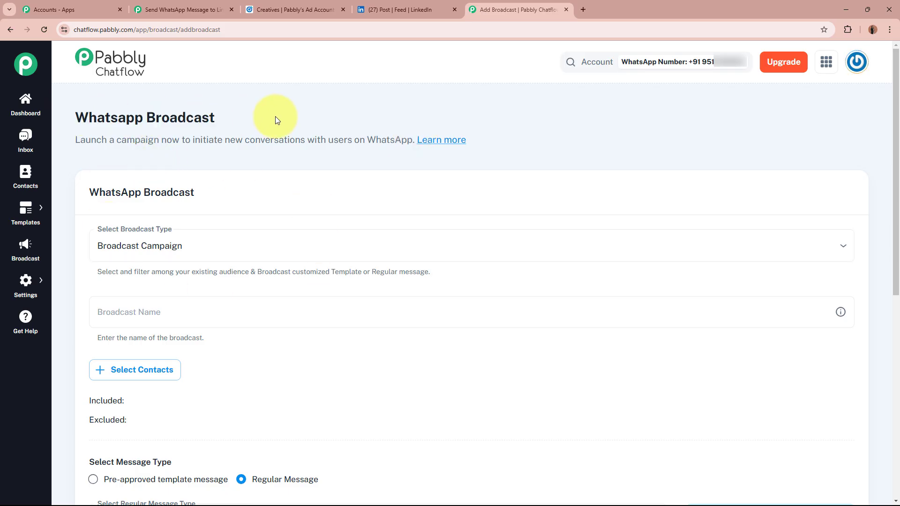
{"action": "scroll", "coordinate": [275, 116], "scroll_direction": "down", "scroll_amount": 2}
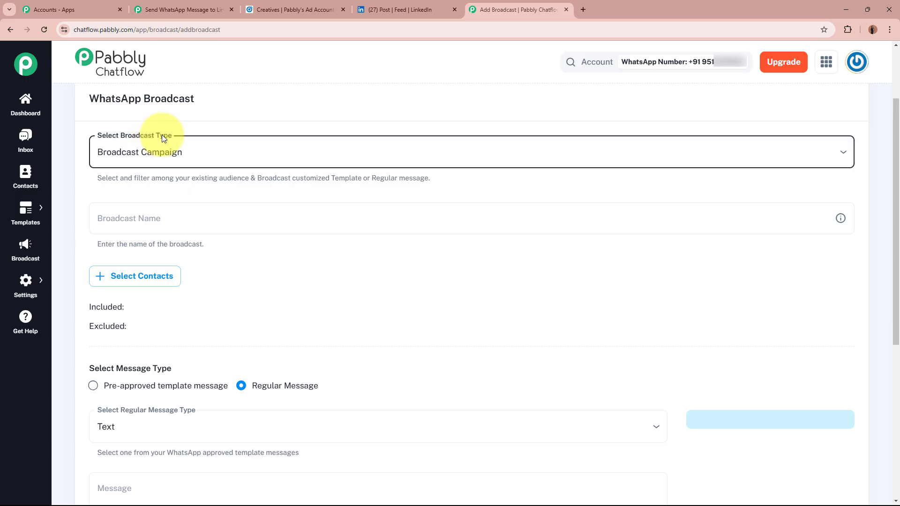
{"action": "left_click", "coordinate": [274, 157]}
{"action": "left_click", "coordinate": [268, 203]}
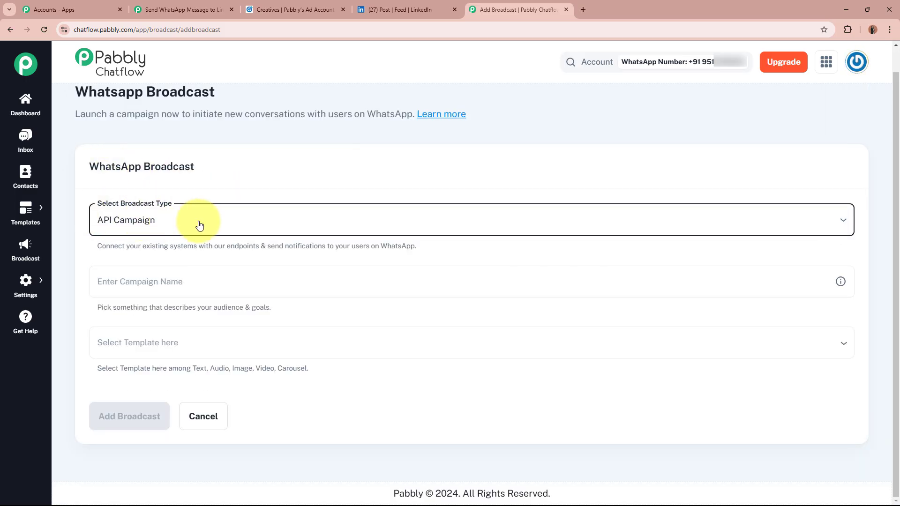
Step: Name the campaign 'New LinkedIn Leads' and select the new_lead_template template
{"action": "left_click", "coordinate": [177, 283]}
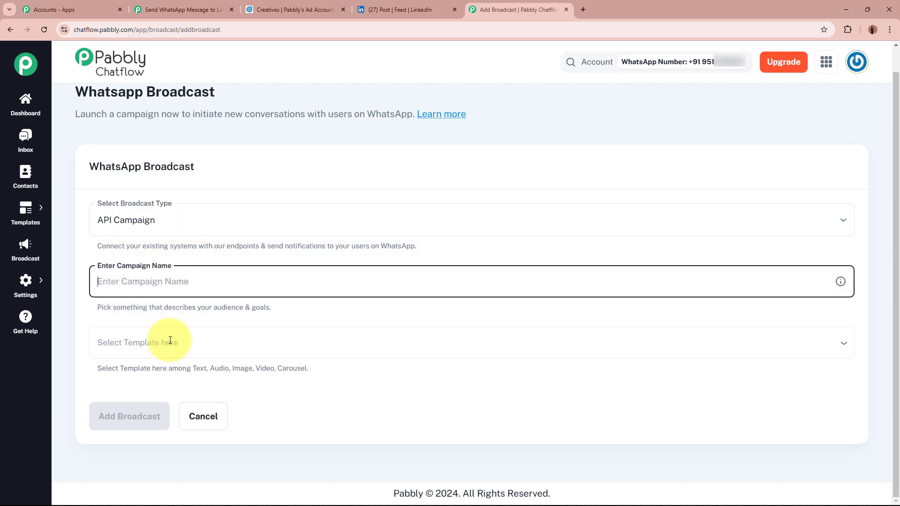
{"action": "left_click", "coordinate": [171, 345]}
{"action": "left_click", "coordinate": [66, 334]}
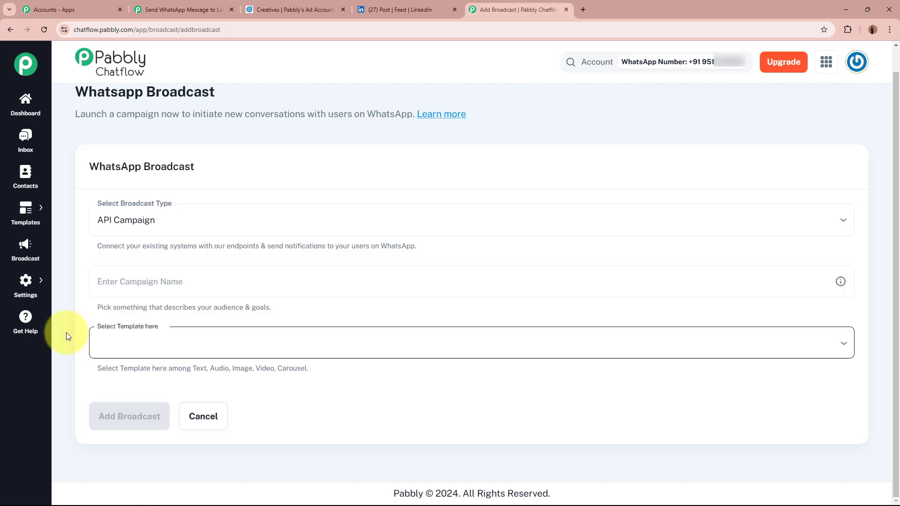
{"action": "left_click", "coordinate": [196, 280]}
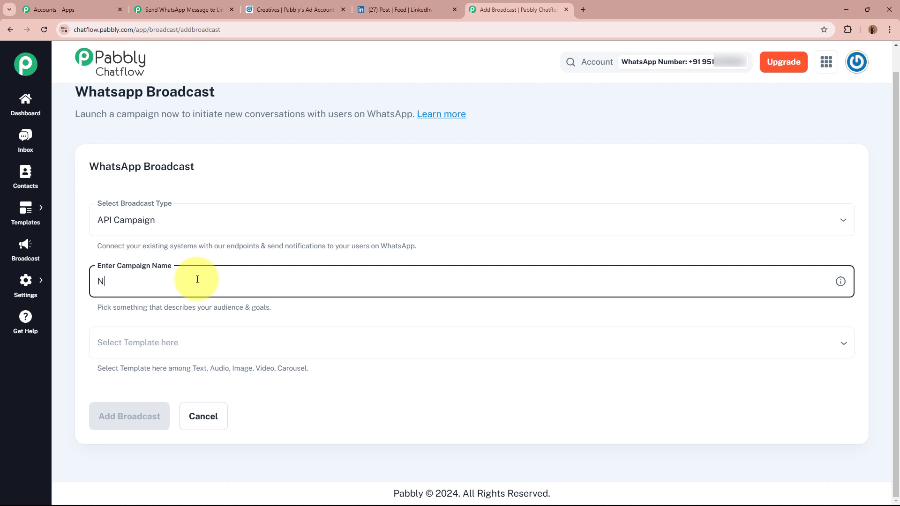
{"action": "type", "text": "New LinkedIn Leads"}
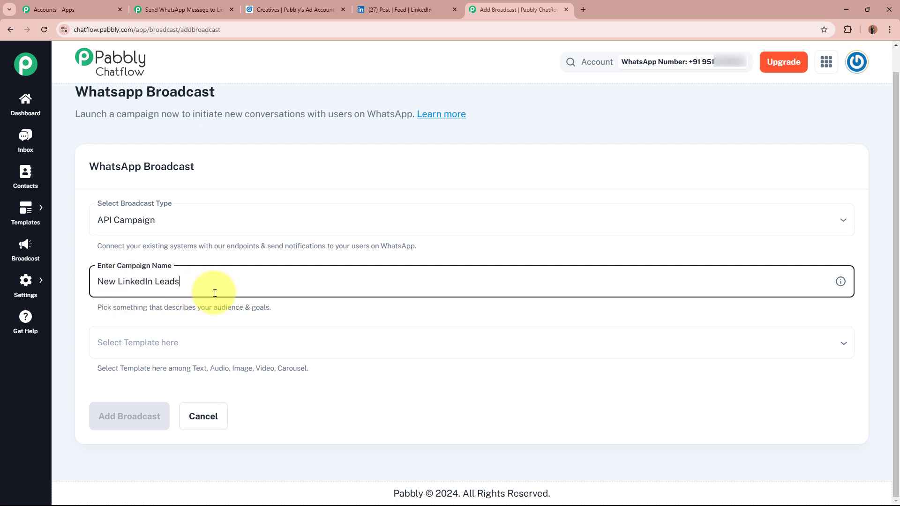
{"action": "left_click", "coordinate": [215, 347]}
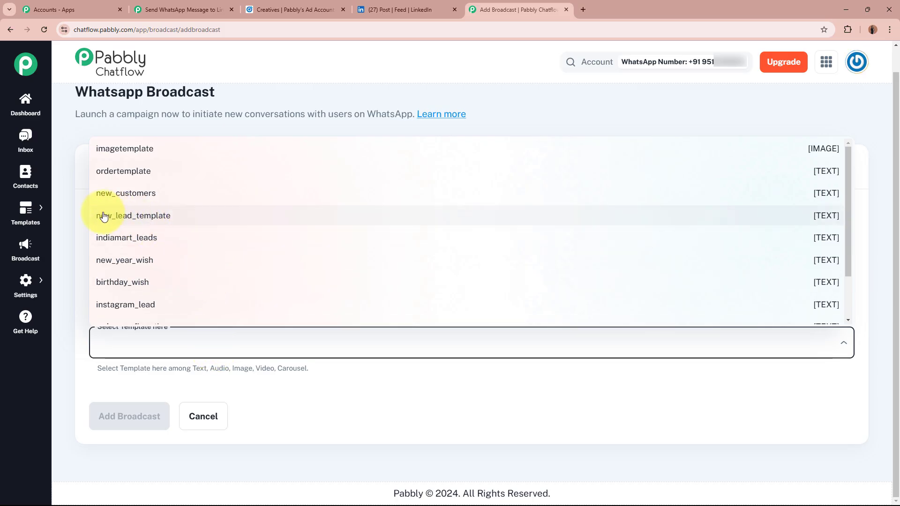
{"action": "left_click", "coordinate": [188, 217]}
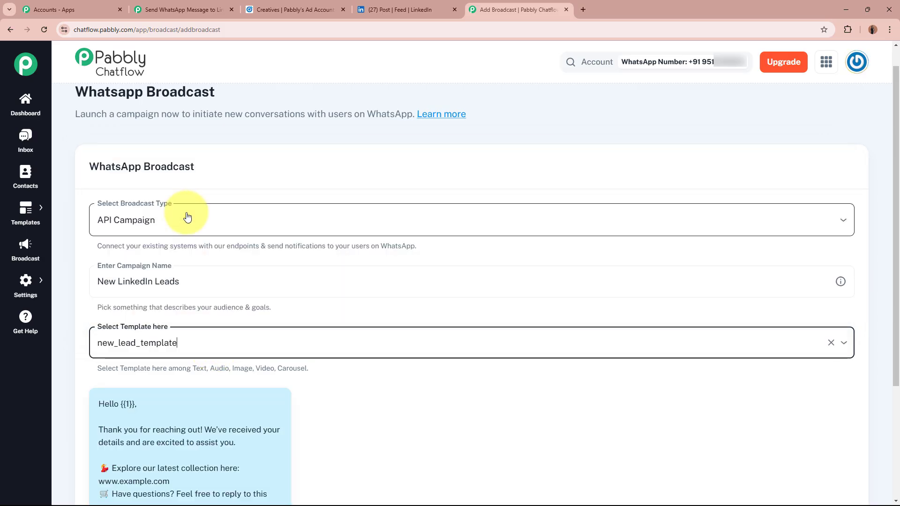
{"action": "left_click", "coordinate": [368, 309]}
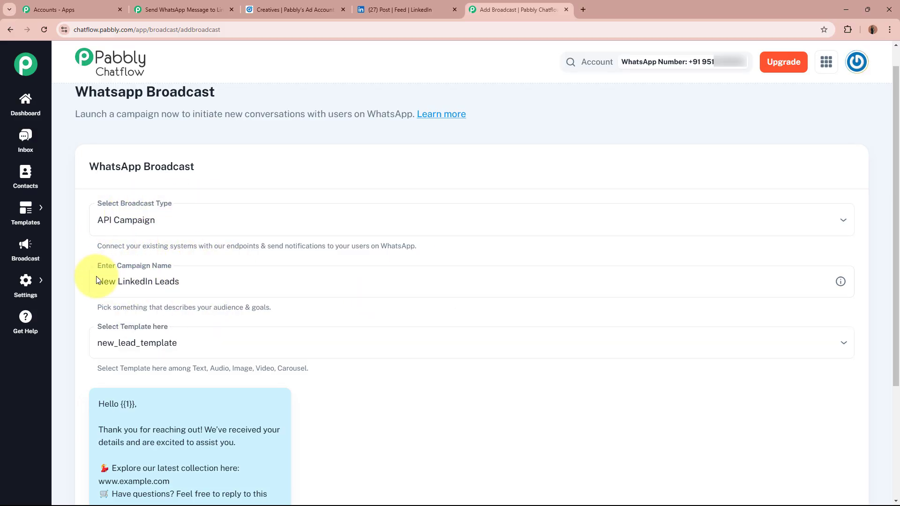
{"action": "scroll", "coordinate": [441, 267], "scroll_direction": "down", "scroll_amount": 3}
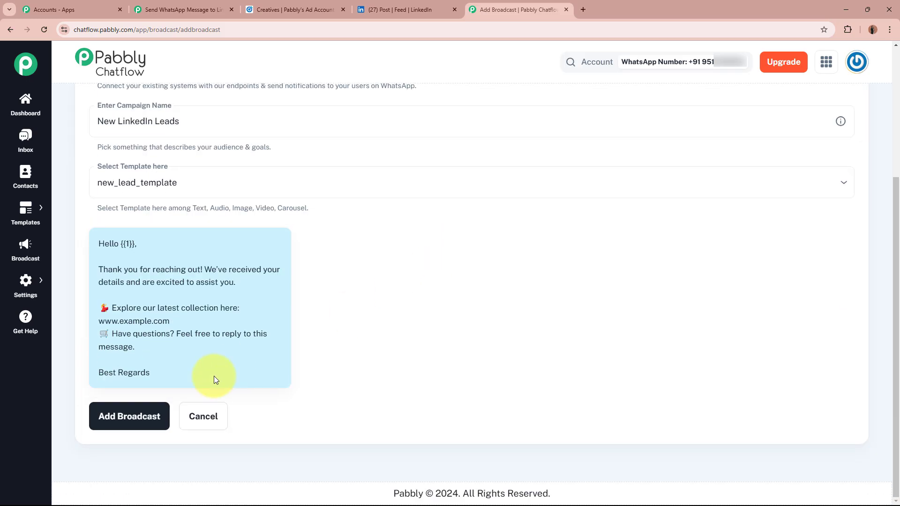
Step: Create the New LinkedIn Leads broadcast and confirm it appears in the broadcast list
{"action": "left_click", "coordinate": [145, 421]}
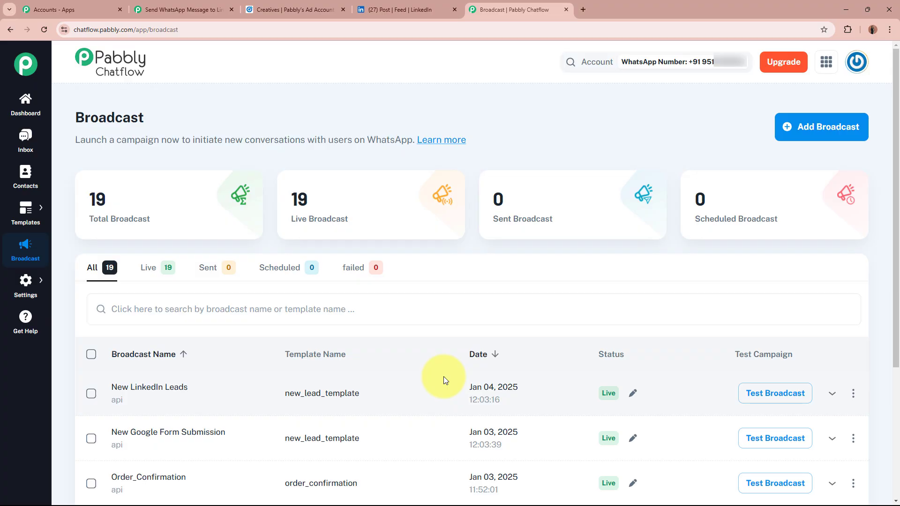
{"action": "scroll", "coordinate": [443, 376], "scroll_direction": "down", "scroll_amount": 2}
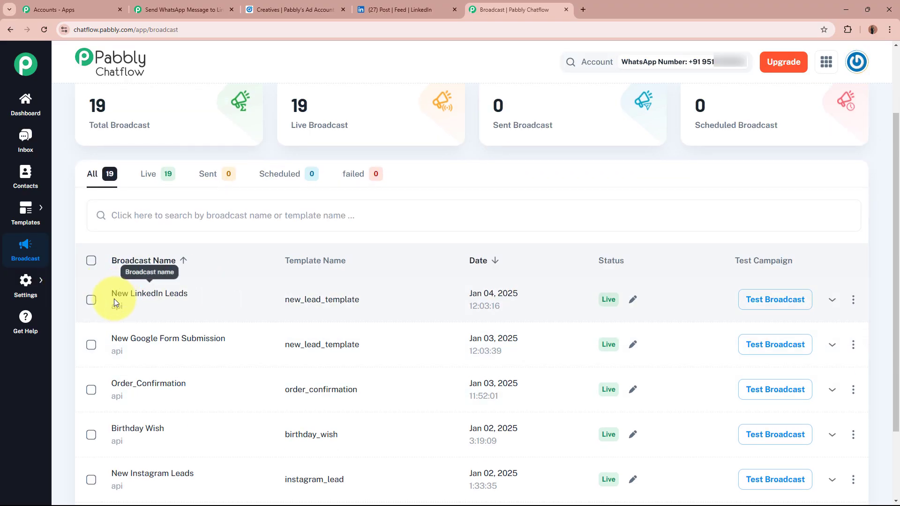
{"action": "left_click_drag", "start_coordinate": [112, 295], "coordinate": [195, 296]}
{"action": "left_click", "coordinate": [196, 296]}
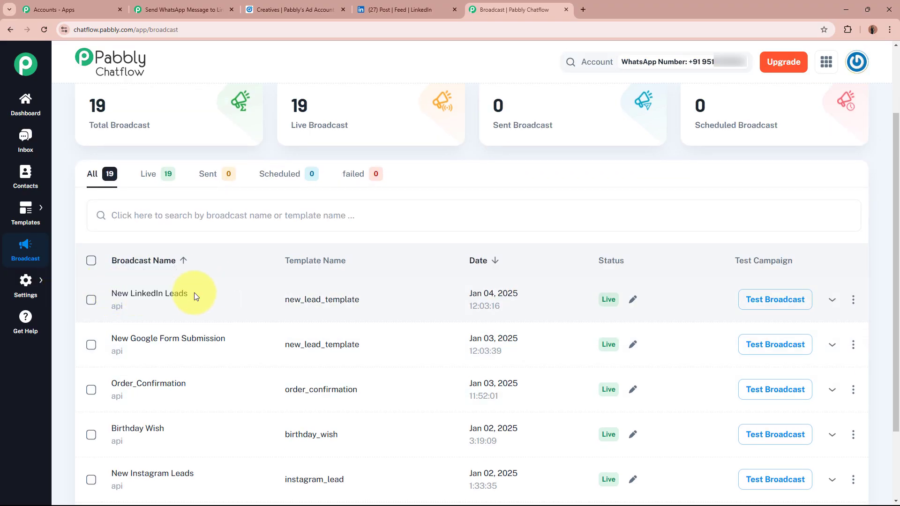
{"action": "left_click", "coordinate": [206, 9]}
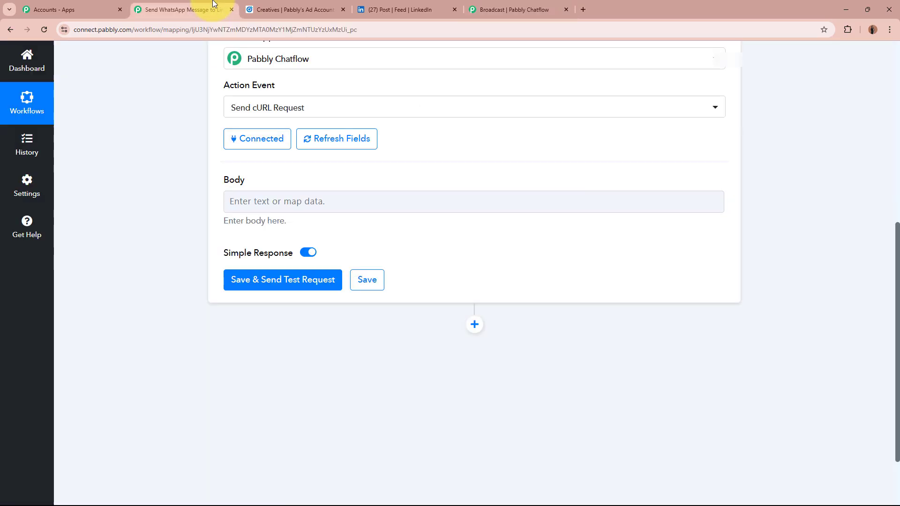
{"action": "left_click", "coordinate": [490, 8]}
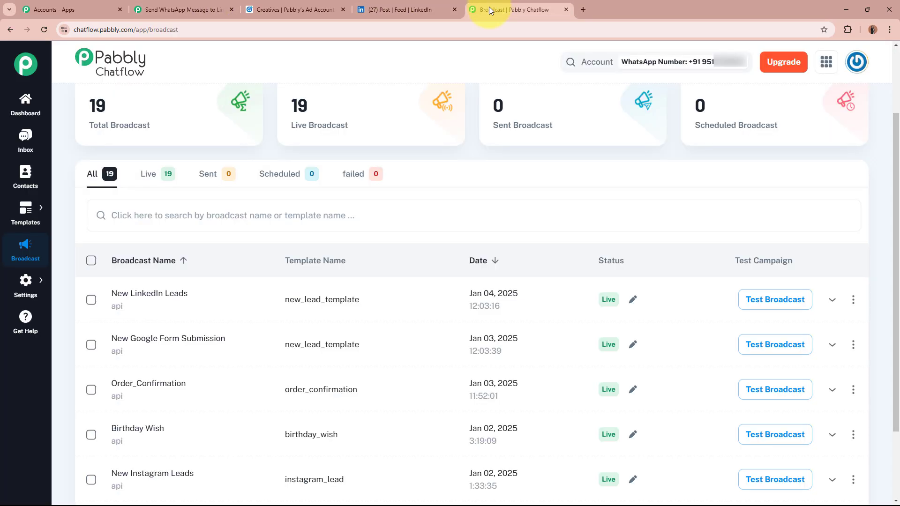
Step: Open Test Broadcast for New LinkedIn Leads and select its sample JSON payload
{"action": "left_click", "coordinate": [796, 310]}
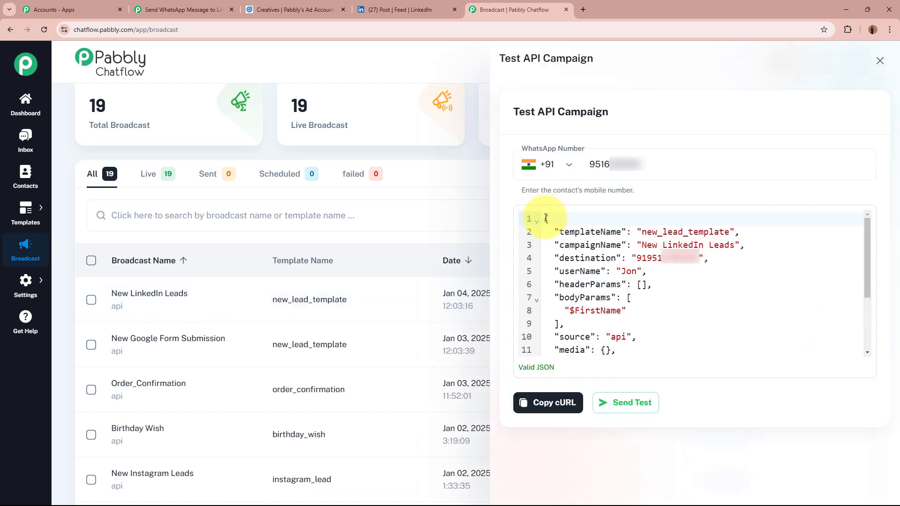
{"action": "left_click_drag", "start_coordinate": [546, 218], "coordinate": [609, 348]}
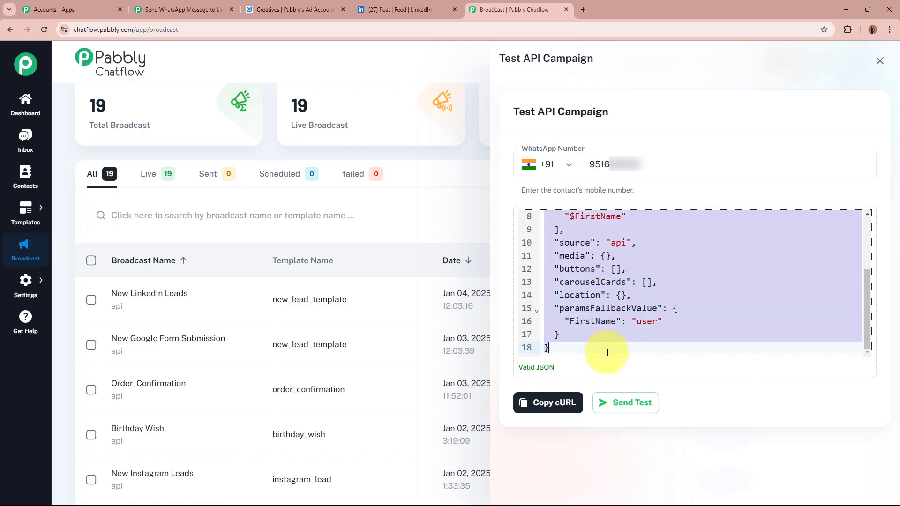
{"action": "left_click", "coordinate": [607, 331]}
Step: Paste the copied broadcast JSON into the cURL request Body in Pabbly Connect
{"action": "left_click", "coordinate": [165, 8]}
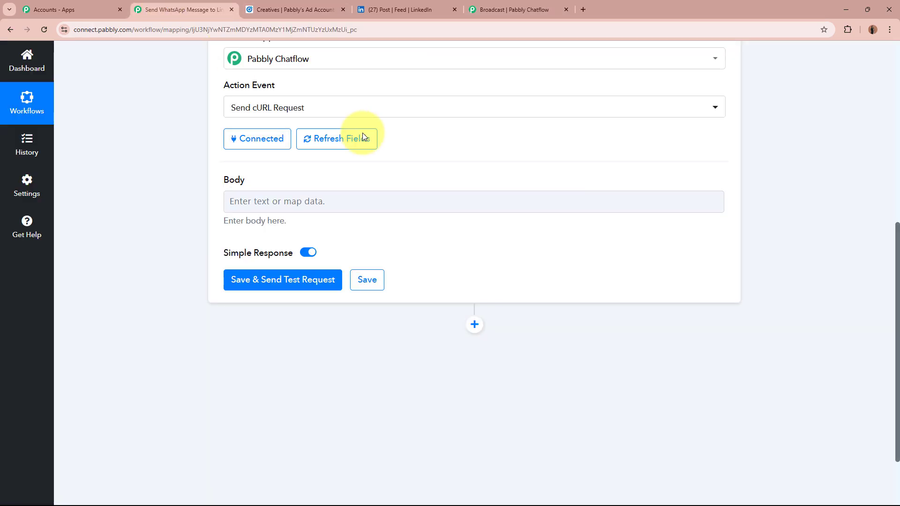
{"action": "left_click", "coordinate": [355, 197]}
{"action": "key", "text": "ctrl+v"}
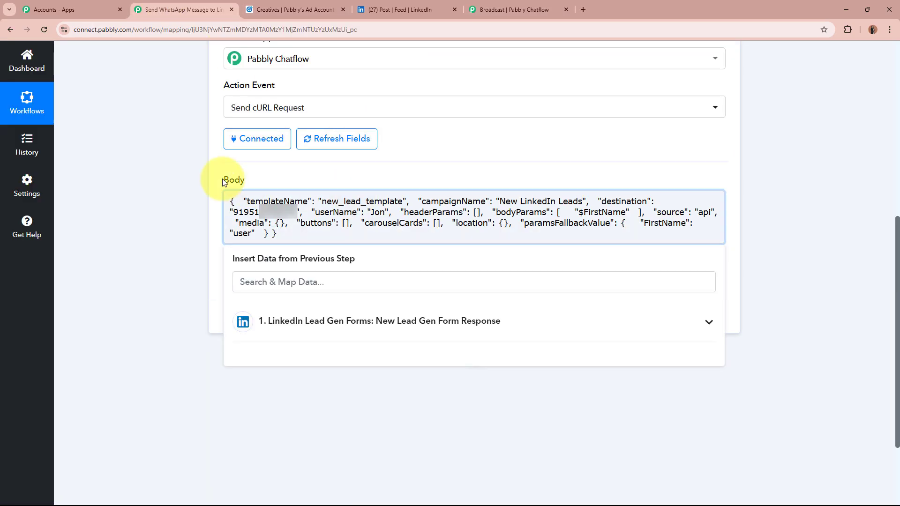
{"action": "left_click", "coordinate": [148, 175]}
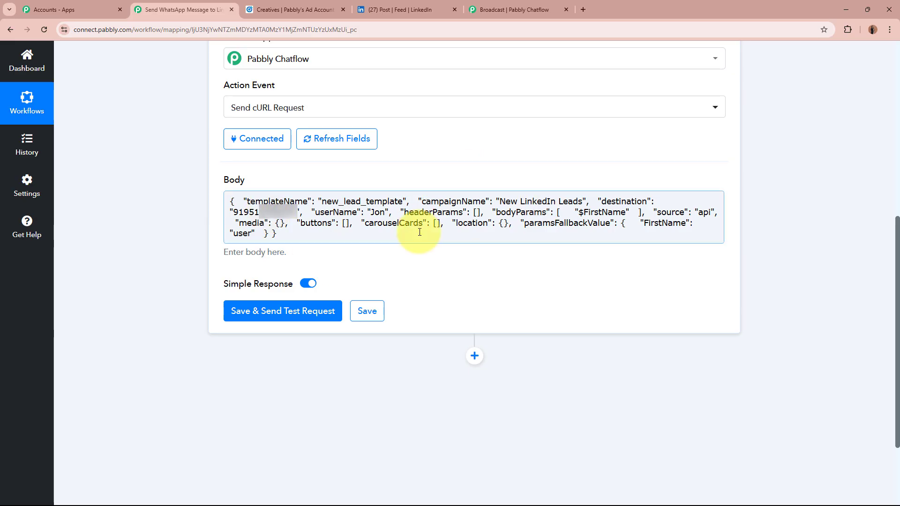
{"action": "left_click", "coordinate": [513, 196]}
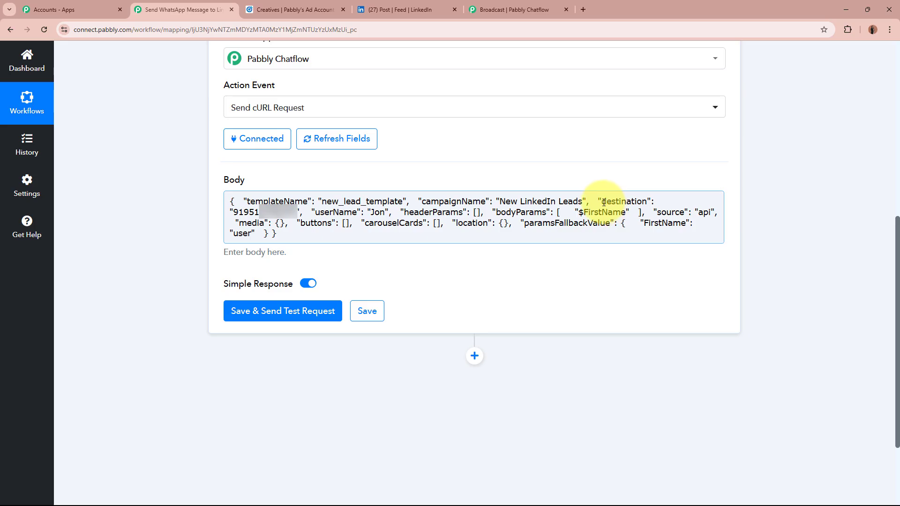
Step: Replace the sample destination number with the LinkedIn lead's phone-number answer
{"action": "left_click_drag", "start_coordinate": [602, 202], "coordinate": [647, 199]}
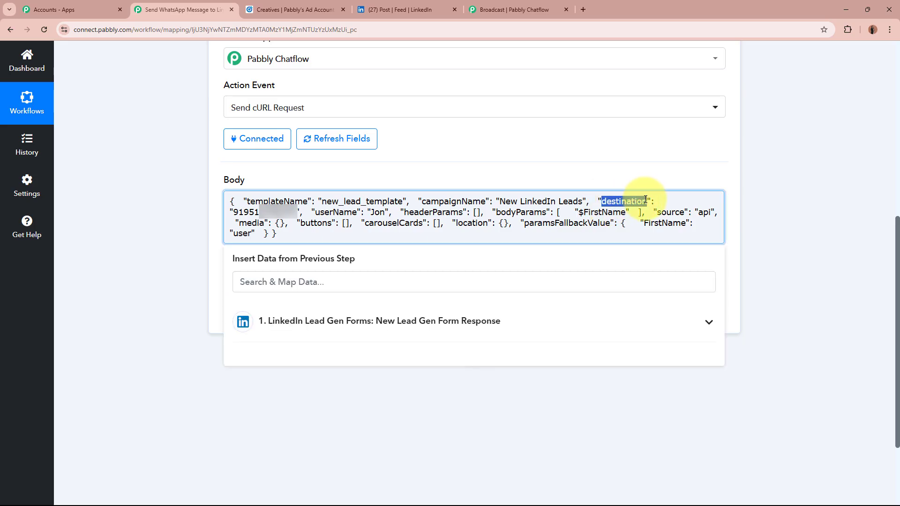
{"action": "left_click", "coordinate": [647, 199]}
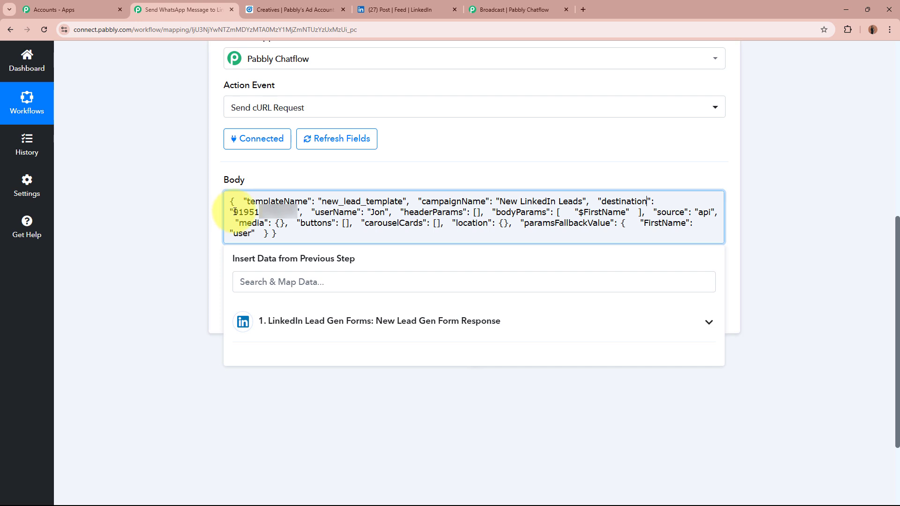
{"action": "left_click_drag", "start_coordinate": [233, 212], "coordinate": [304, 210]}
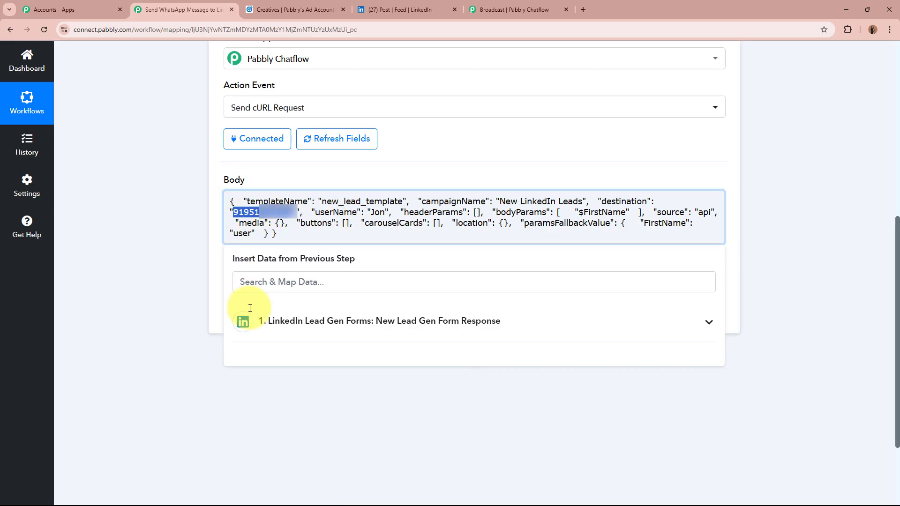
{"action": "left_click", "coordinate": [417, 327]}
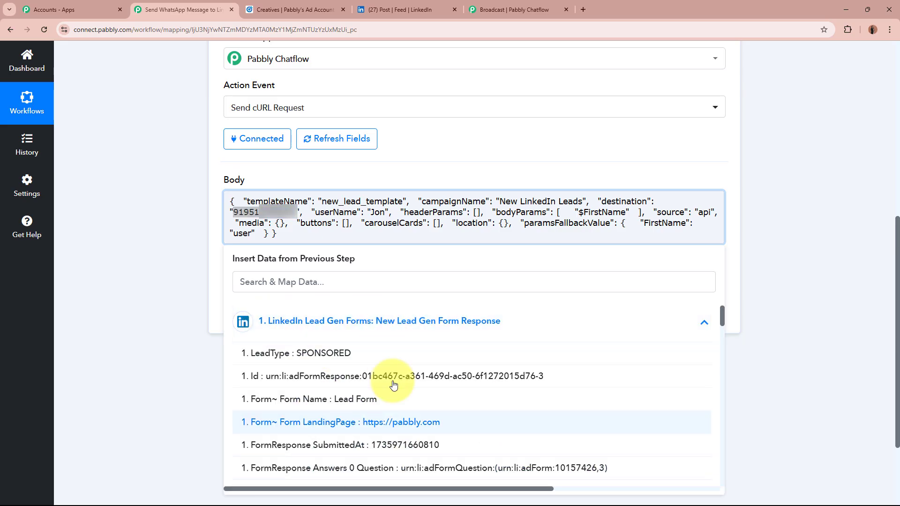
{"action": "scroll", "coordinate": [428, 421], "scroll_direction": "down", "scroll_amount": 4}
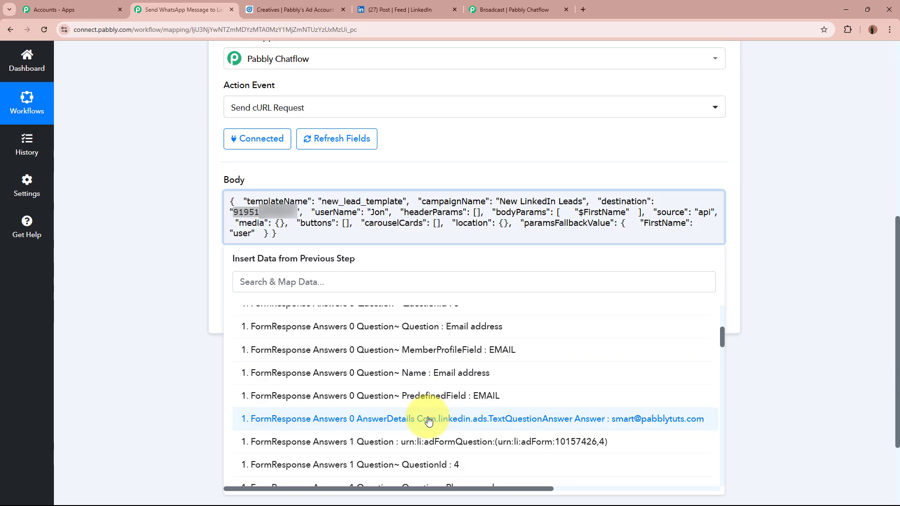
{"action": "scroll", "coordinate": [429, 420], "scroll_direction": "down", "scroll_amount": 4}
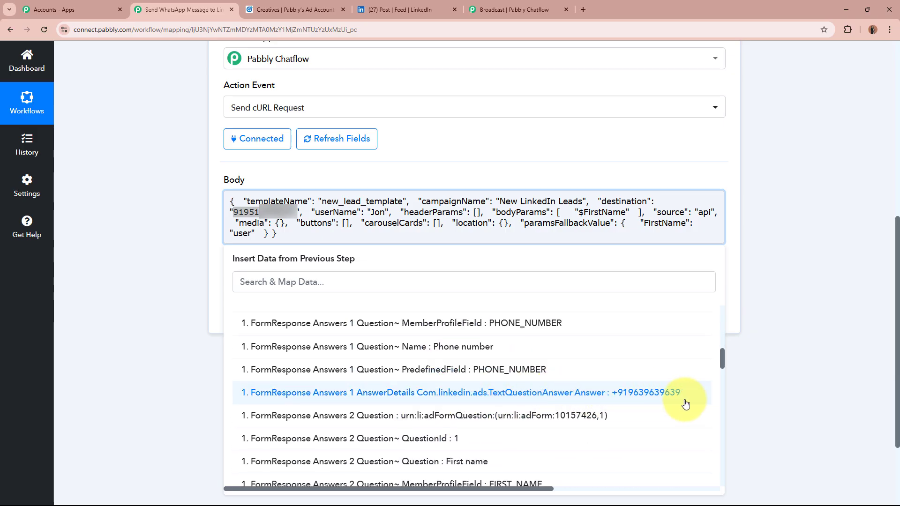
{"action": "left_click", "coordinate": [662, 397]}
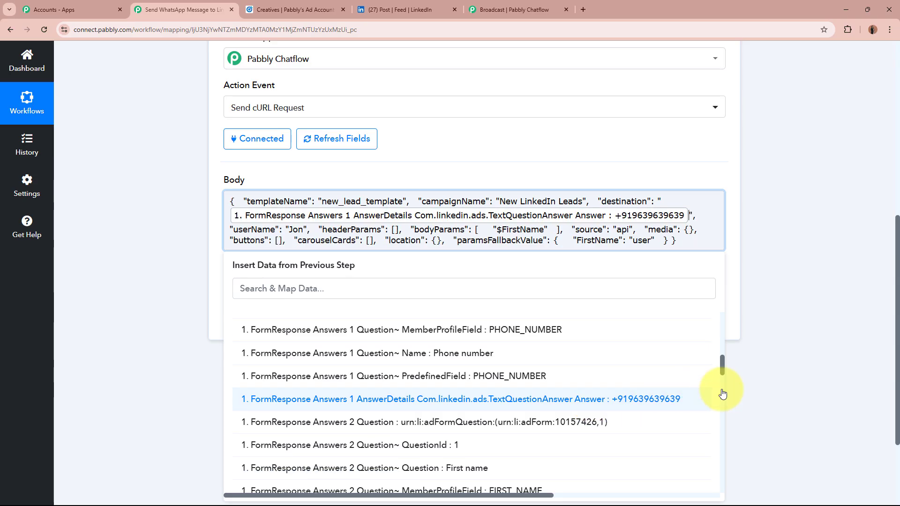
{"action": "left_click", "coordinate": [792, 377]}
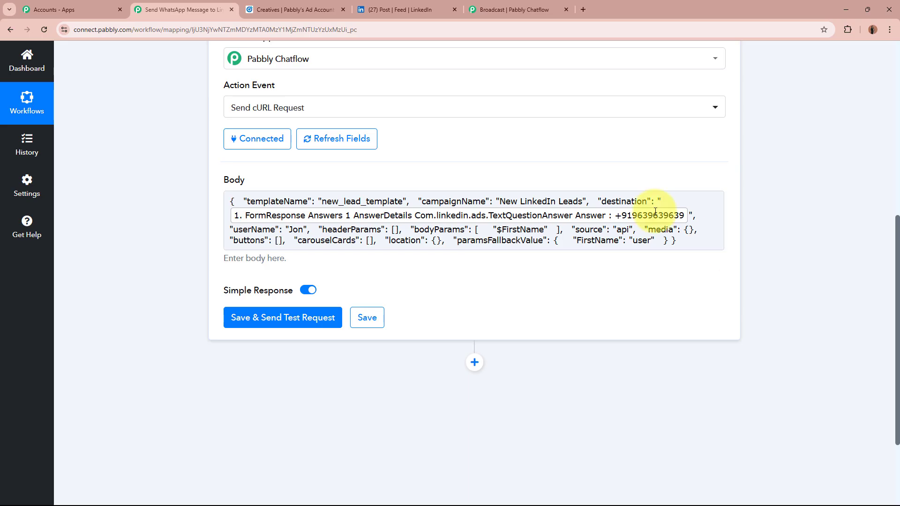
{"action": "scroll", "coordinate": [429, 229], "scroll_direction": "up", "scroll_amount": 5}
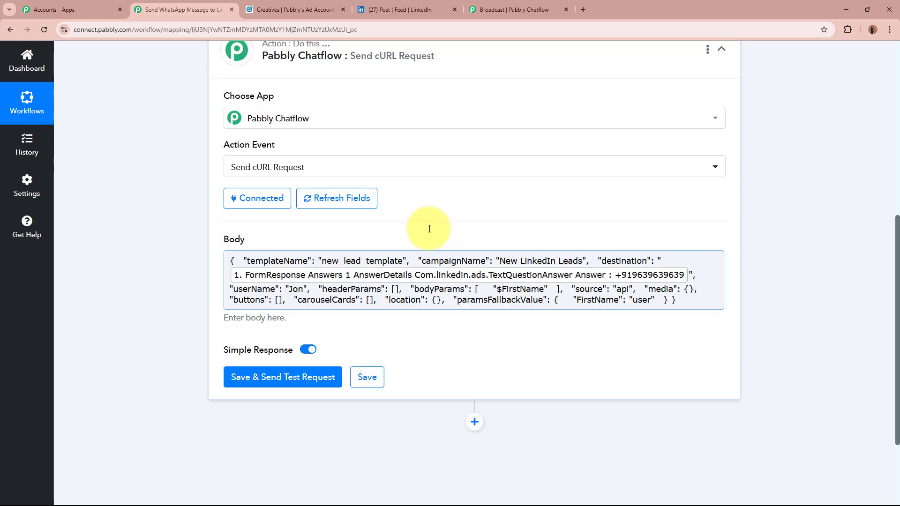
{"action": "scroll", "coordinate": [464, 252], "scroll_direction": "down", "scroll_amount": 4}
{"action": "scroll", "coordinate": [465, 251], "scroll_direction": "down", "scroll_amount": 3}
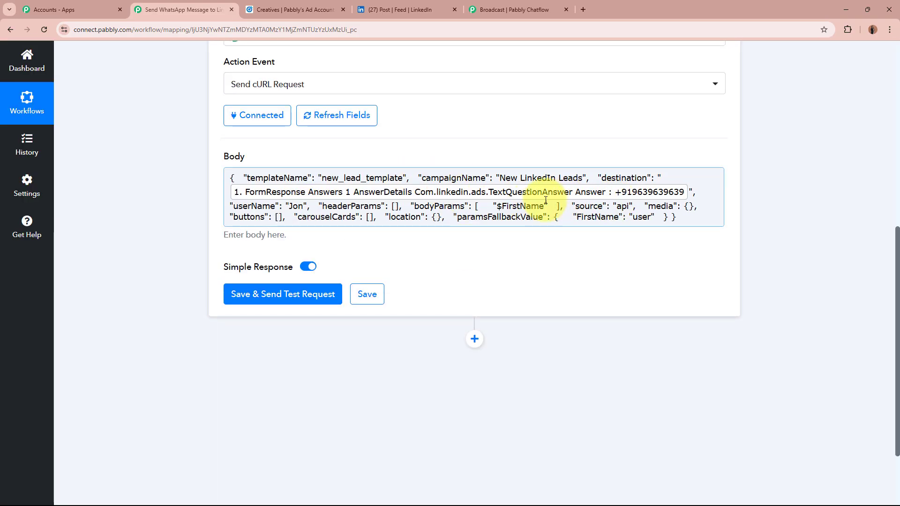
Step: Replace the sample userName 'Jon' with the lead's second and third form answers
{"action": "left_click_drag", "start_coordinate": [290, 206], "coordinate": [295, 206]}
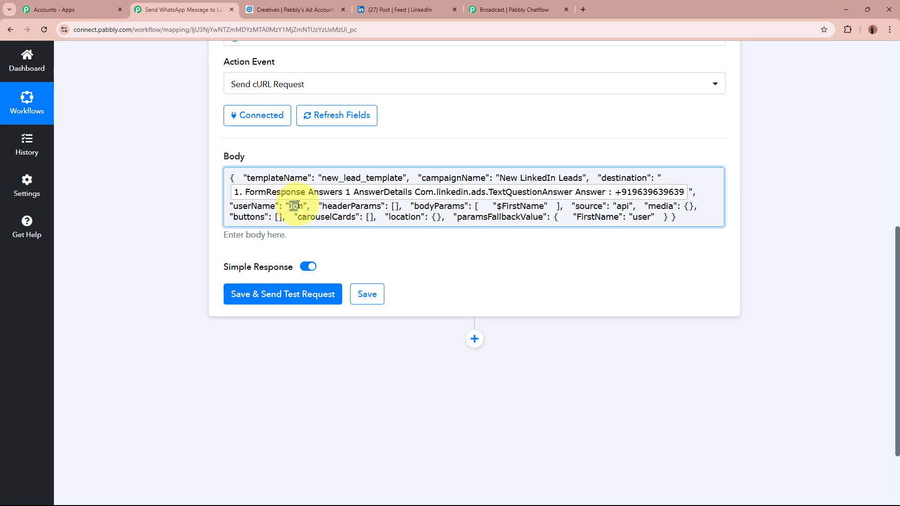
{"action": "left_click", "coordinate": [438, 310]}
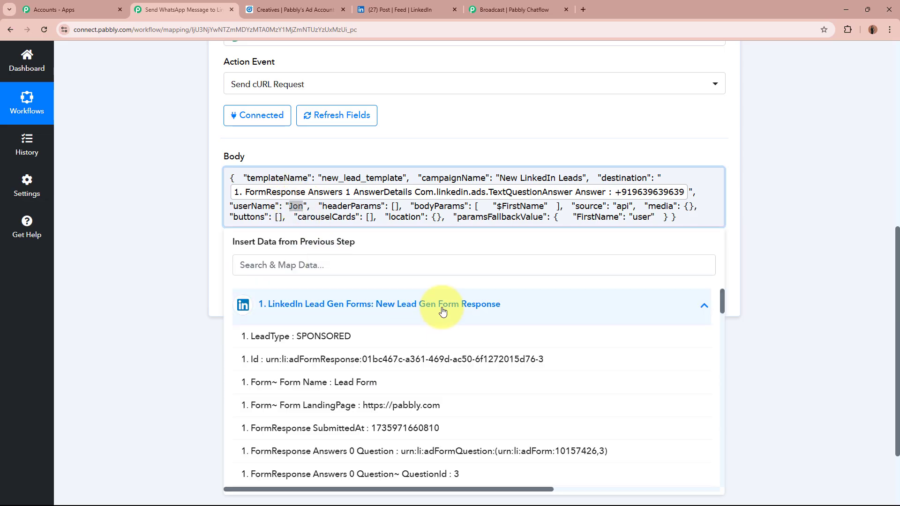
{"action": "scroll", "coordinate": [478, 397], "scroll_direction": "down", "scroll_amount": 10}
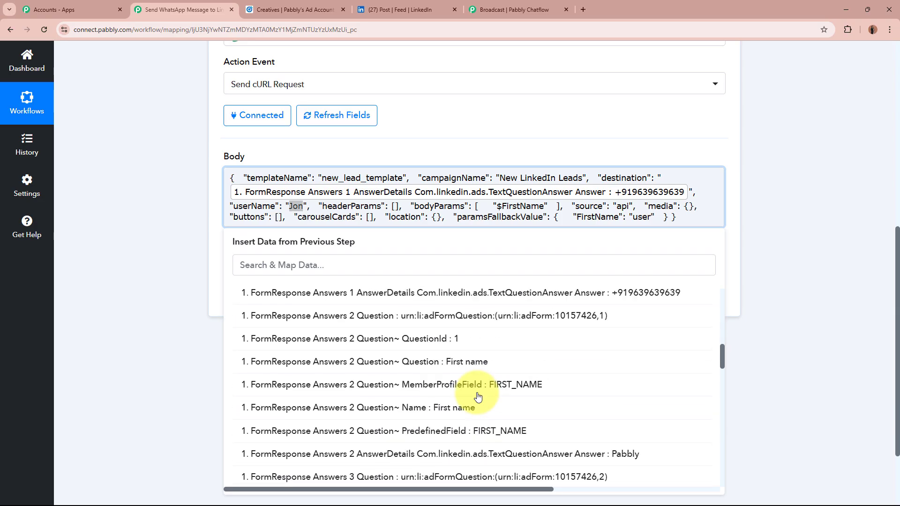
{"action": "scroll", "coordinate": [478, 396], "scroll_direction": "down", "scroll_amount": 1}
{"action": "scroll", "coordinate": [478, 397], "scroll_direction": "up", "scroll_amount": 1}
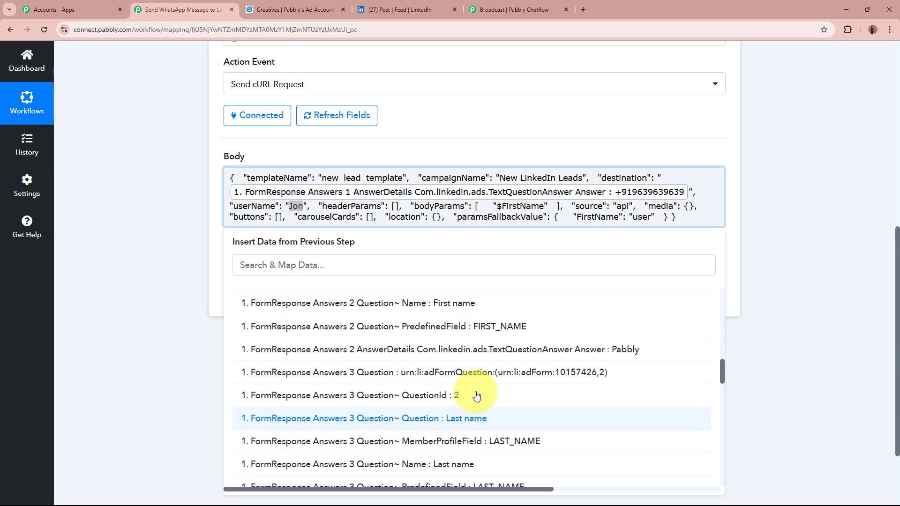
{"action": "left_click", "coordinate": [532, 351]}
{"action": "scroll", "coordinate": [515, 412], "scroll_direction": "down", "scroll_amount": 4}
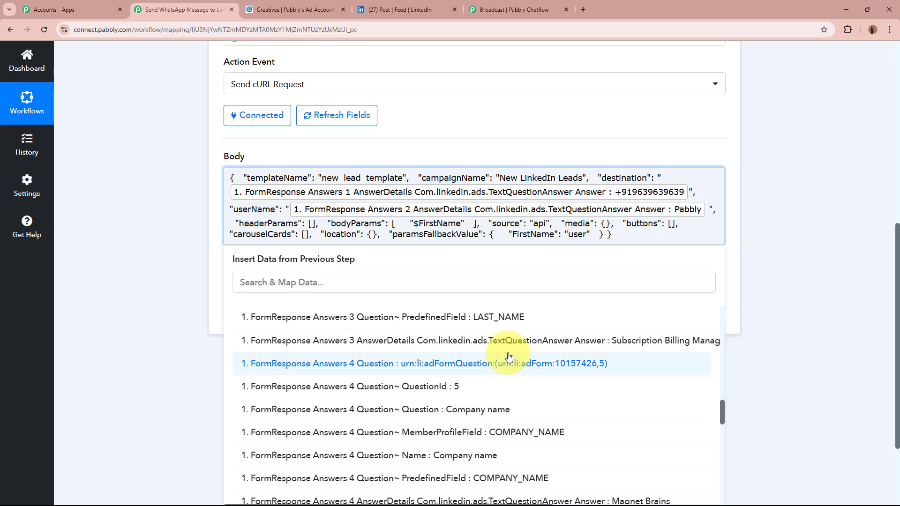
{"action": "left_click", "coordinate": [513, 341]}
{"action": "left_click", "coordinate": [133, 229]}
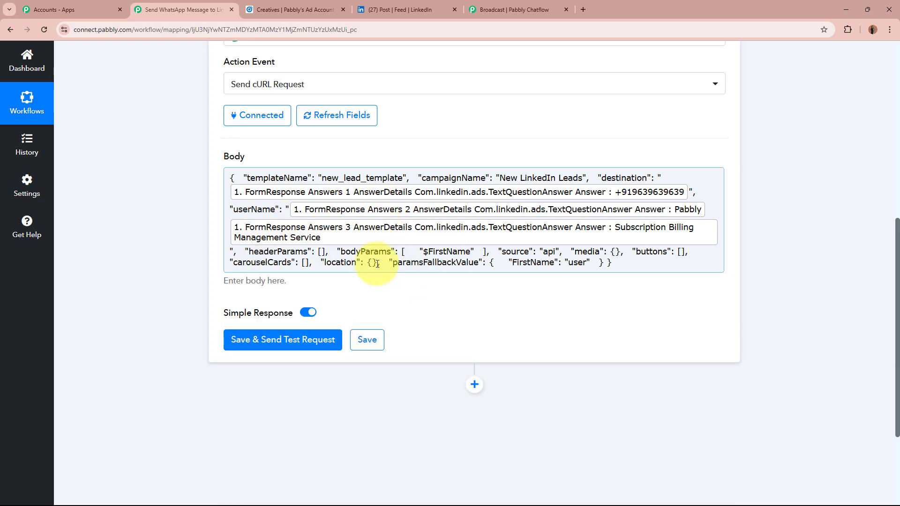
Step: Check the bodyParams entry against Pabbly Chatflow, then return to the workflow Body
{"action": "left_click_drag", "start_coordinate": [341, 252], "coordinate": [384, 252]}
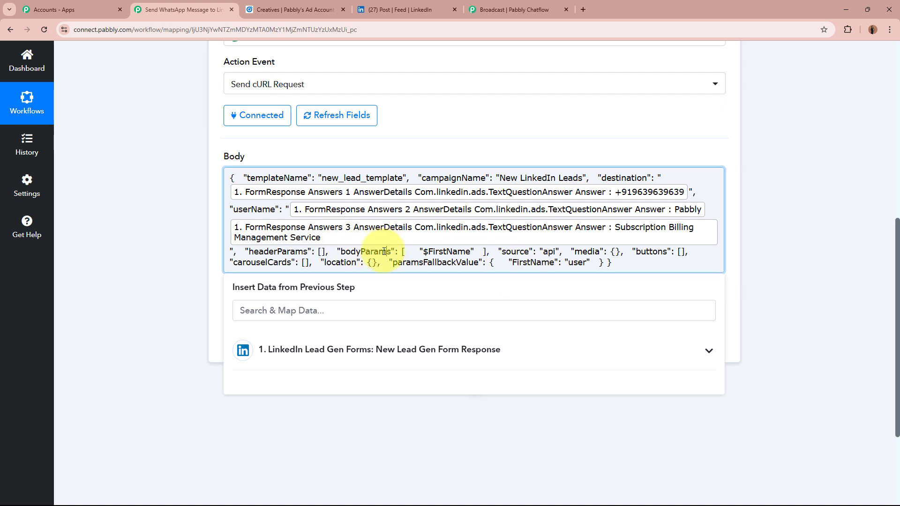
{"action": "left_click", "coordinate": [138, 244]}
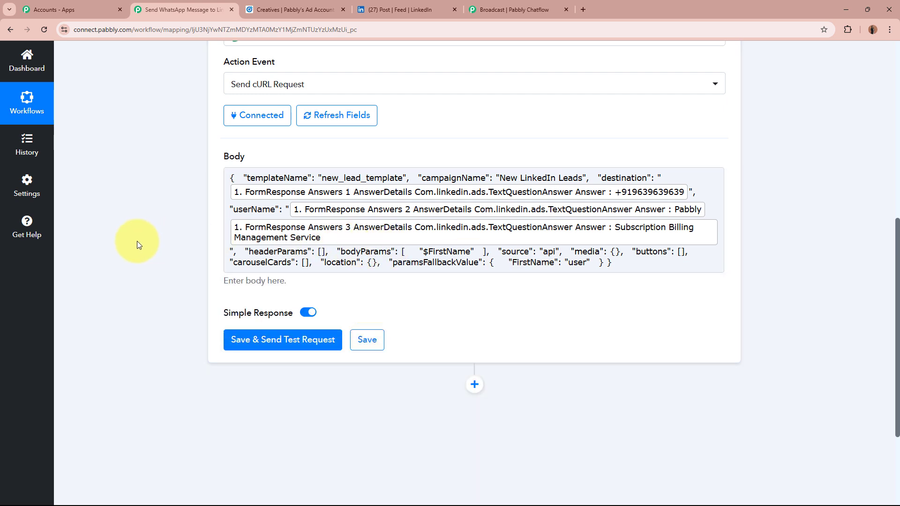
{"action": "left_click", "coordinate": [503, 12]}
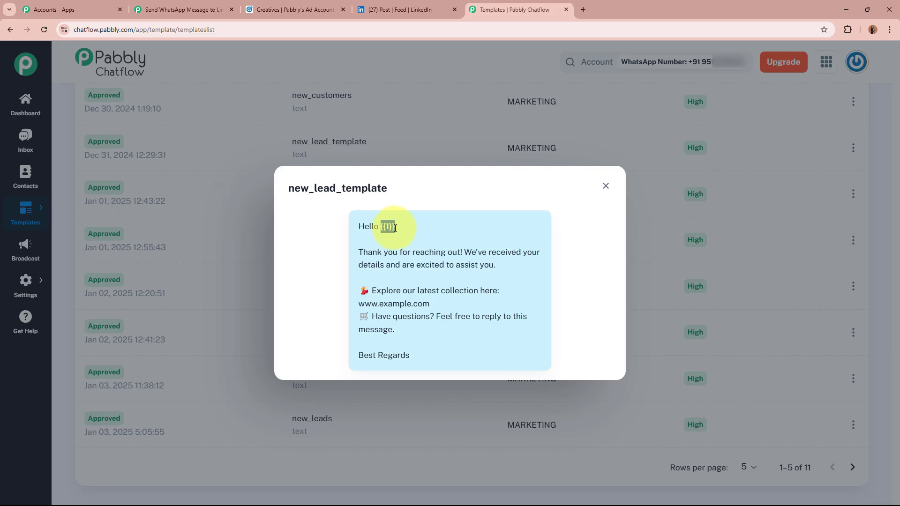
{"action": "left_click", "coordinate": [197, 9]}
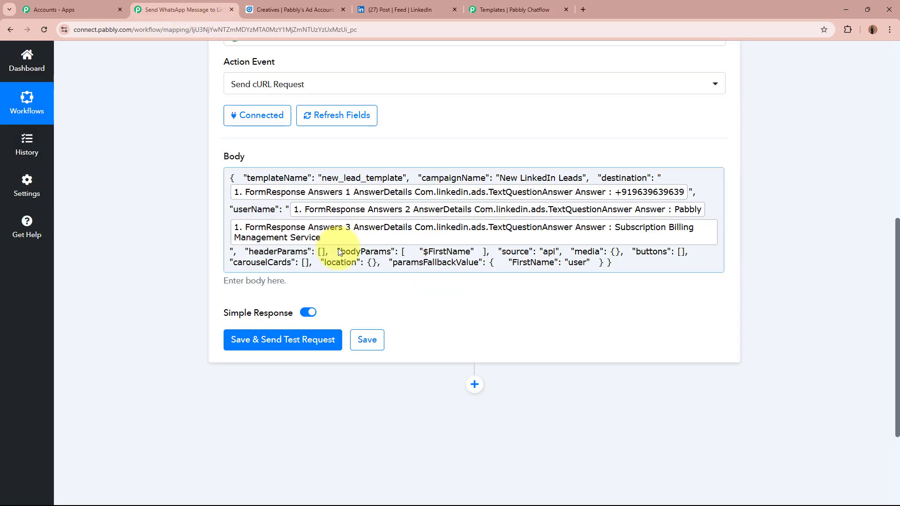
Step: Swap the $FirstName placeholder in bodyParams for the lead's form answers 2 and 3
{"action": "left_click", "coordinate": [427, 252]}
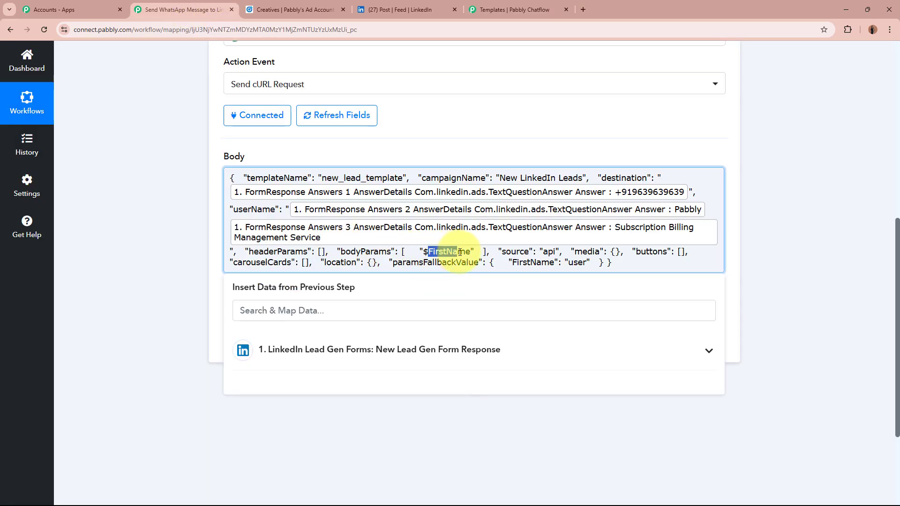
{"action": "left_click_drag", "start_coordinate": [424, 252], "coordinate": [455, 252]}
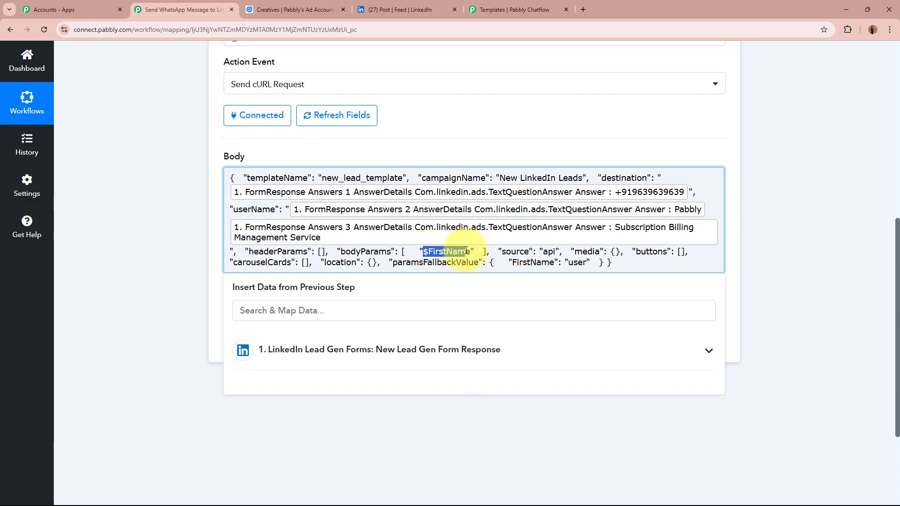
{"action": "left_click", "coordinate": [465, 364]}
{"action": "scroll", "coordinate": [515, 385], "scroll_direction": "down", "scroll_amount": 8}
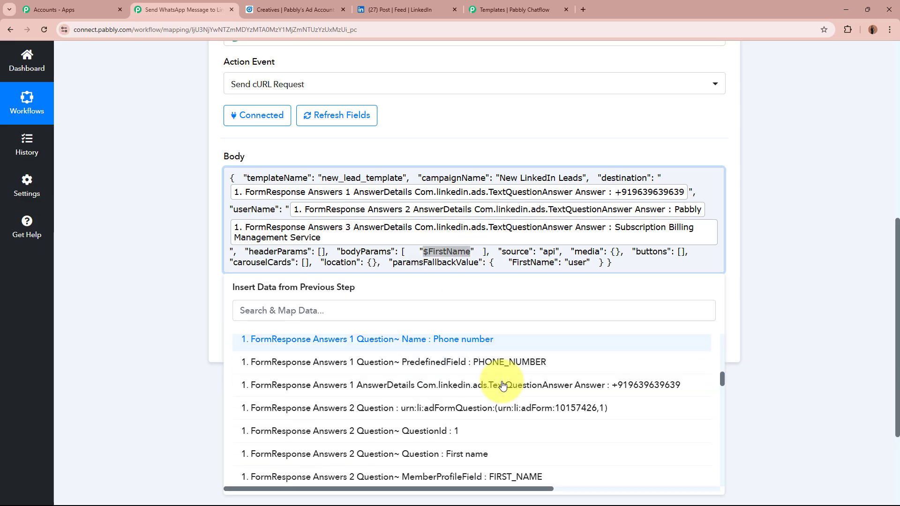
{"action": "scroll", "coordinate": [497, 408], "scroll_direction": "down", "scroll_amount": 2}
{"action": "scroll", "coordinate": [519, 396], "scroll_direction": "down", "scroll_amount": 3}
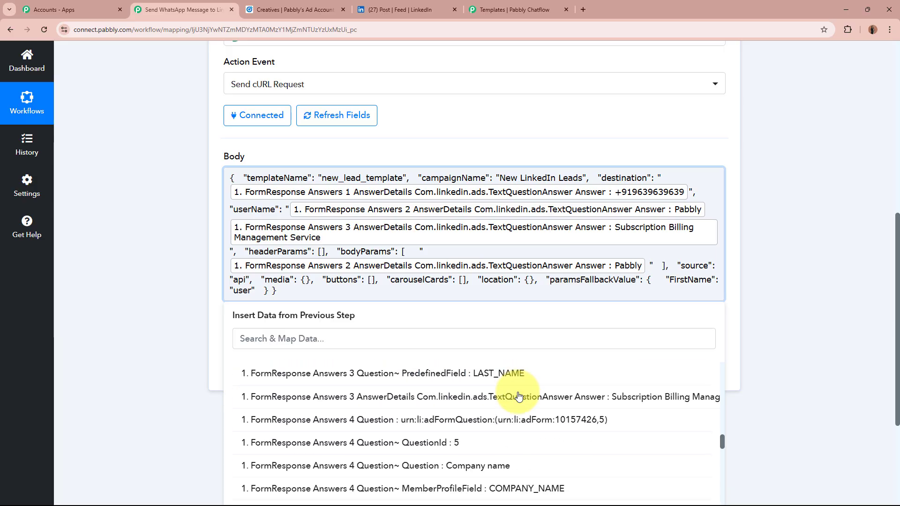
{"action": "left_click", "coordinate": [519, 397]}
{"action": "left_click", "coordinate": [181, 291]}
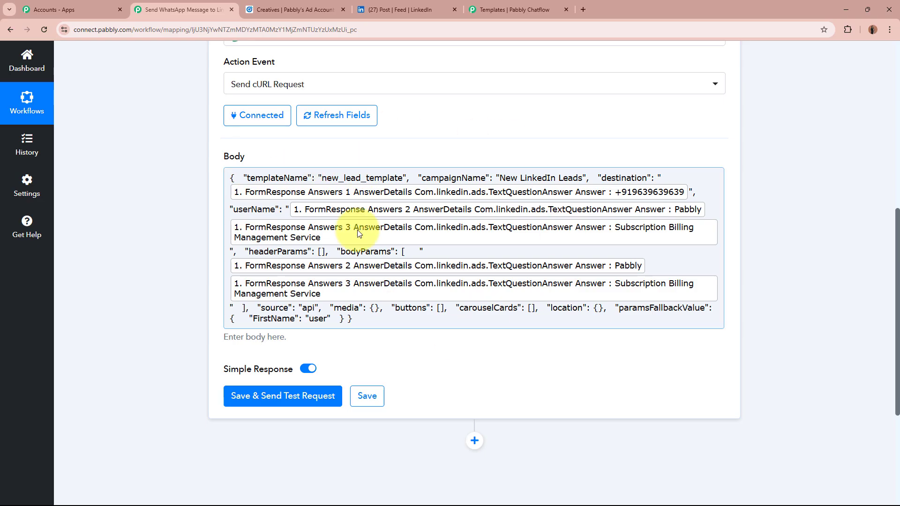
{"action": "scroll", "coordinate": [358, 233], "scroll_direction": "down", "scroll_amount": 2}
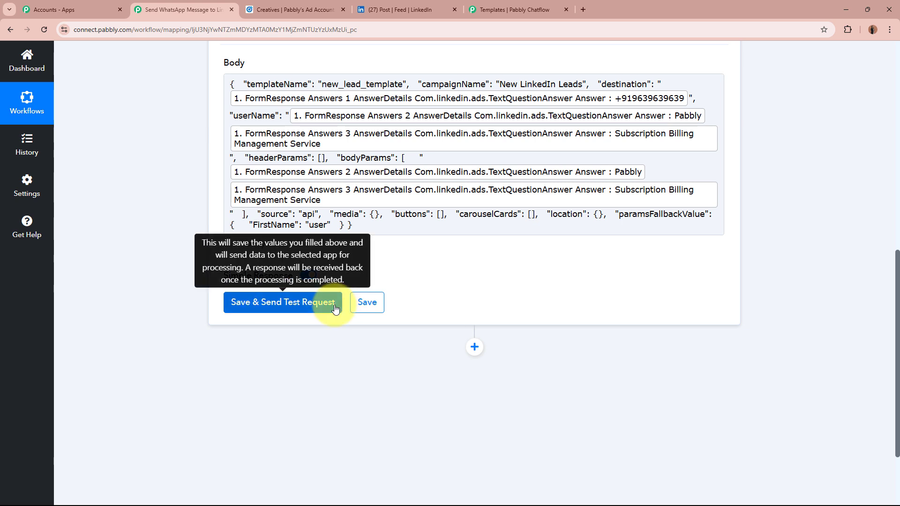
Step: Replace the mapped destination with a typed test phone number and send the test request
{"action": "scroll", "coordinate": [492, 255], "scroll_direction": "up", "scroll_amount": 2}
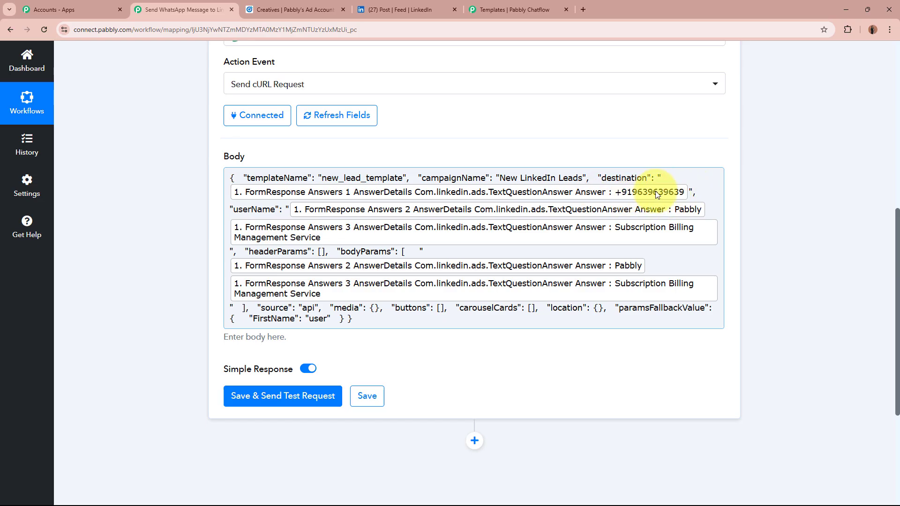
{"action": "left_click", "coordinate": [691, 192]}
{"action": "key", "text": "BackSpace"}
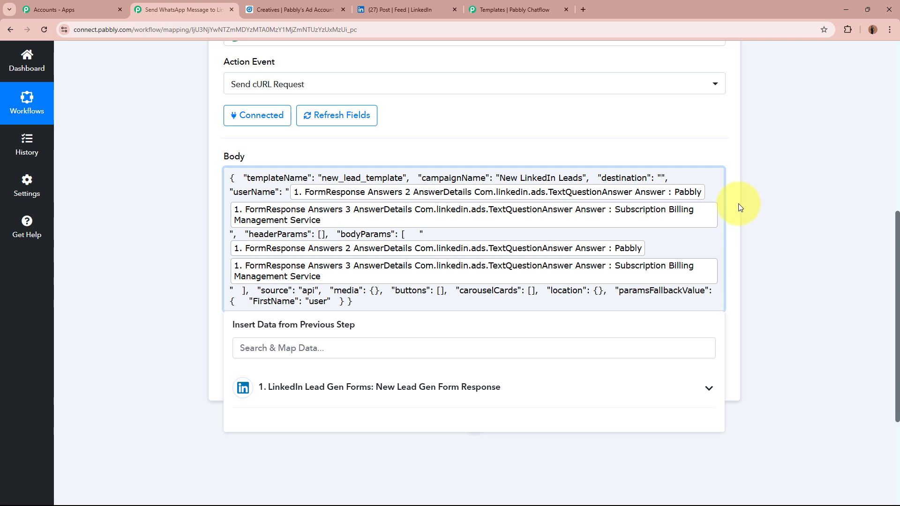
{"action": "type", "text": "91823\",   \"userName\":"}
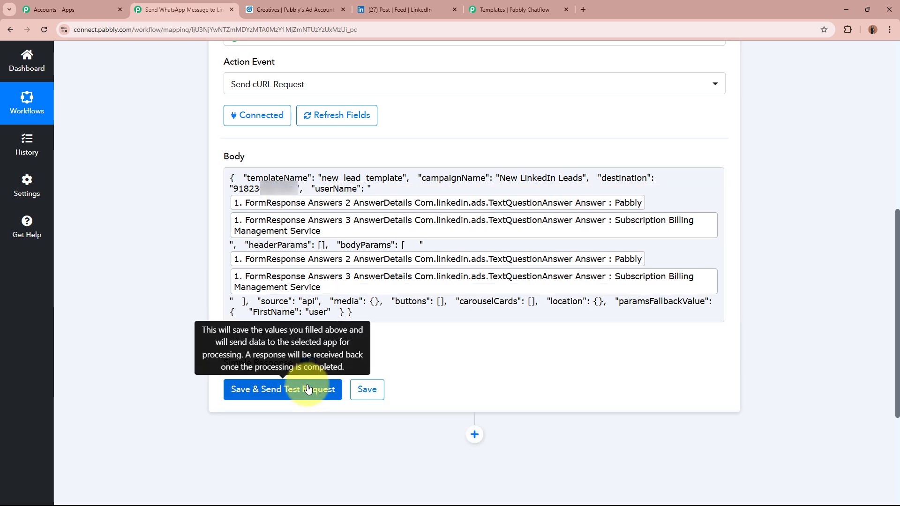
{"action": "left_click", "coordinate": [308, 389]}
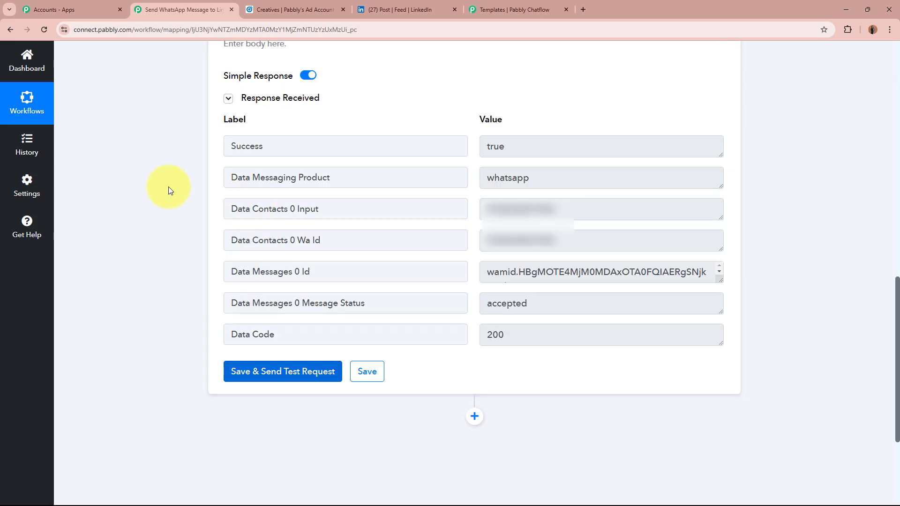
Step: Close the new_lead_template preview on the Templates page and open the Inbox
{"action": "left_click", "coordinate": [512, 7]}
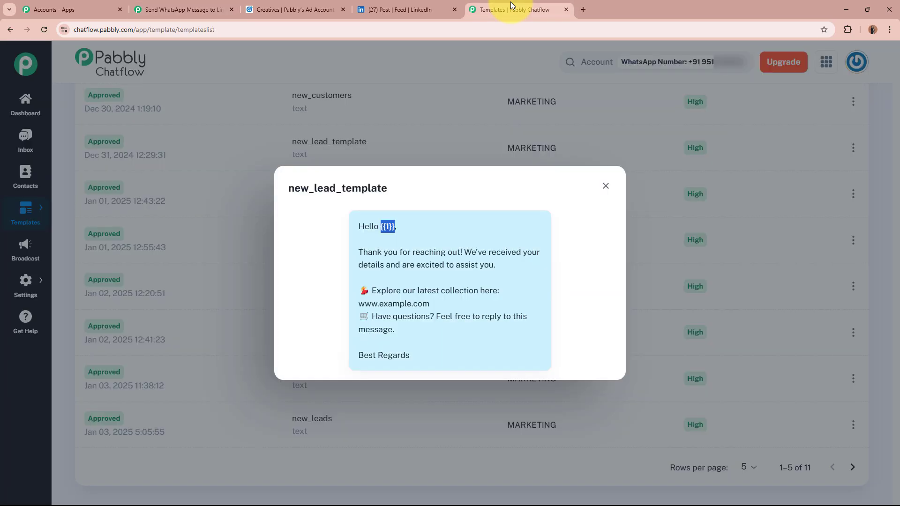
{"action": "left_click", "coordinate": [606, 186]}
{"action": "scroll", "coordinate": [606, 187], "scroll_direction": "up", "scroll_amount": 8}
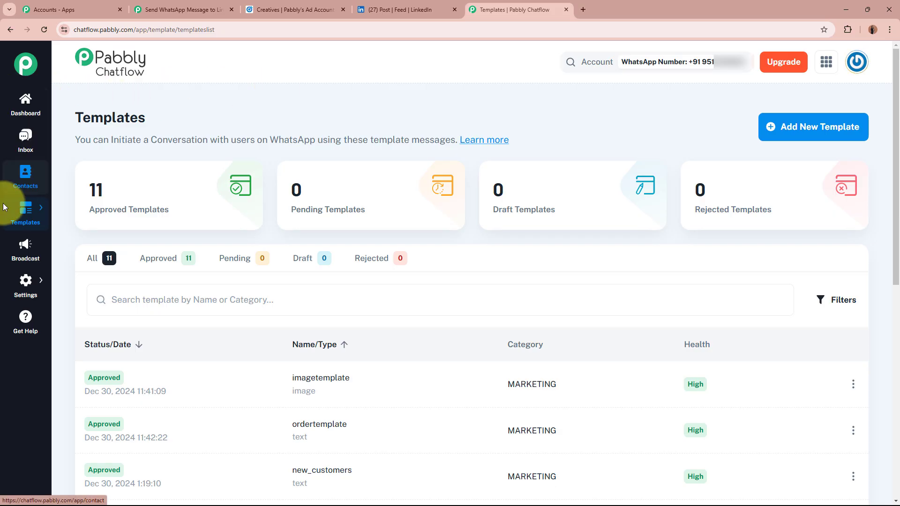
{"action": "scroll", "coordinate": [12, 347], "scroll_direction": "down", "scroll_amount": 6}
{"action": "left_click", "coordinate": [29, 141]}
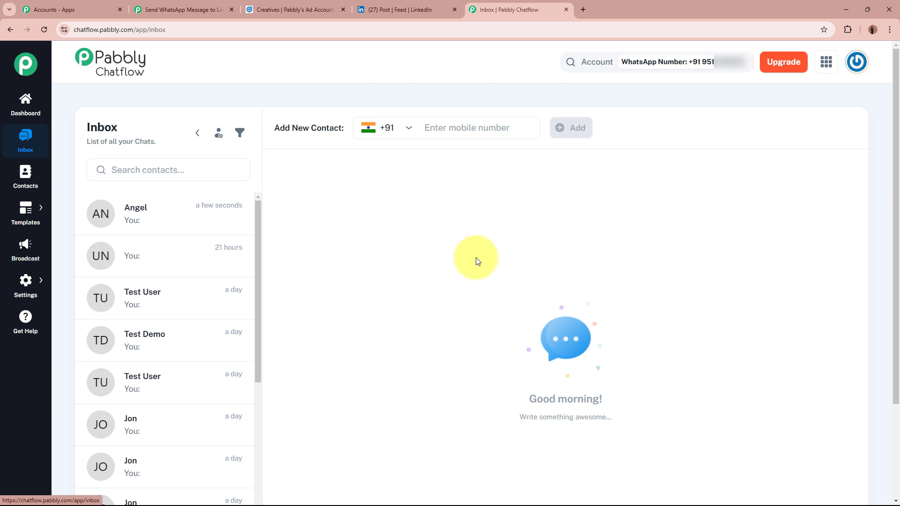
Step: Open the newest chat and check the test message's Sent/Delivered/Read status
{"action": "left_click", "coordinate": [214, 217]}
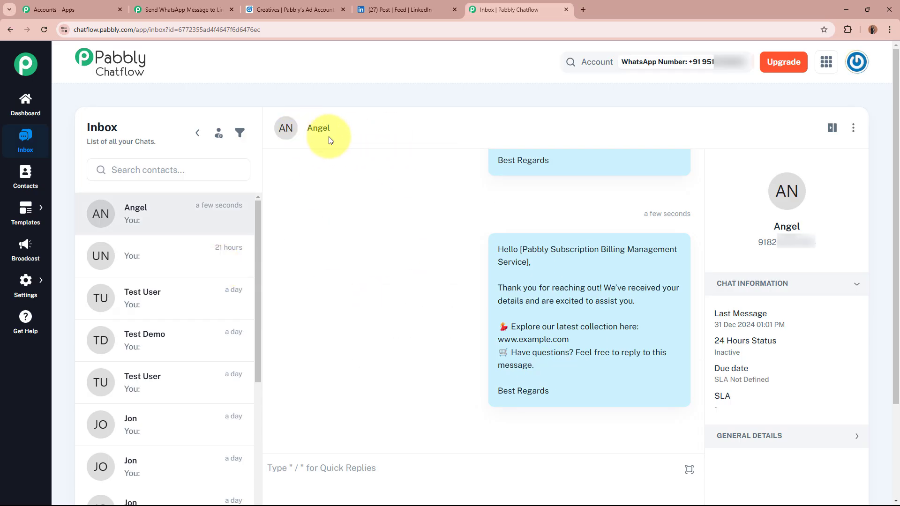
{"action": "mouse_move", "coordinate": [467, 253]}
{"action": "left_click_drag", "start_coordinate": [498, 249], "coordinate": [561, 392]}
{"action": "left_click", "coordinate": [561, 392]}
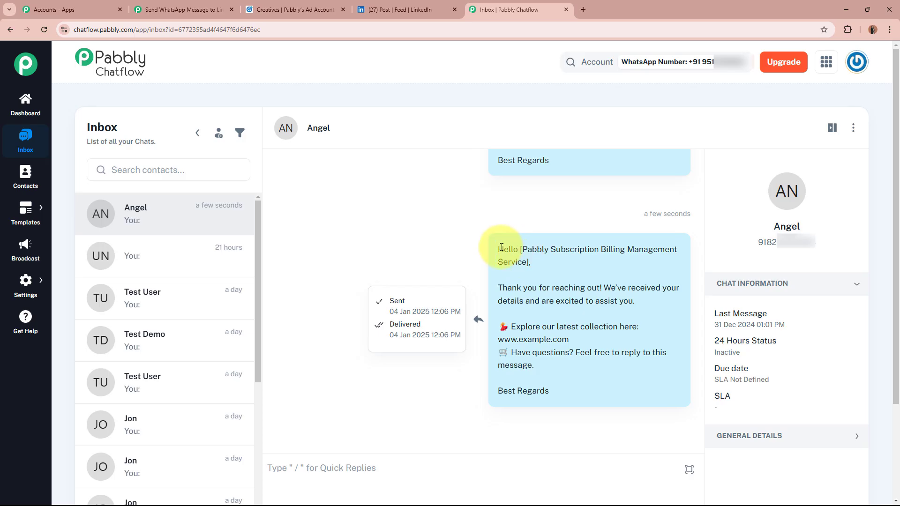
Step: Review the delivered template message, including the greeting with the mapped name
{"action": "left_click_drag", "start_coordinate": [498, 249], "coordinate": [635, 301]}
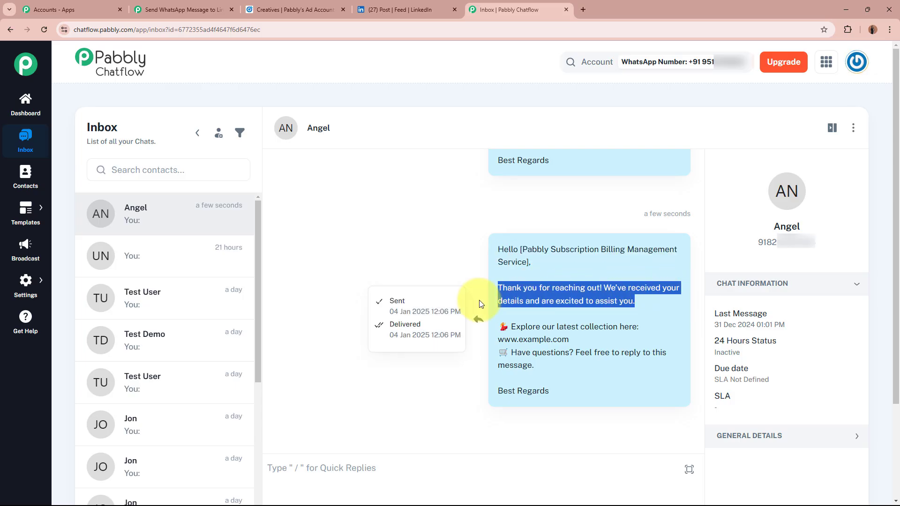
{"action": "left_click_drag", "start_coordinate": [511, 327], "coordinate": [581, 343]}
{"action": "left_click_drag", "start_coordinate": [511, 352], "coordinate": [680, 352]}
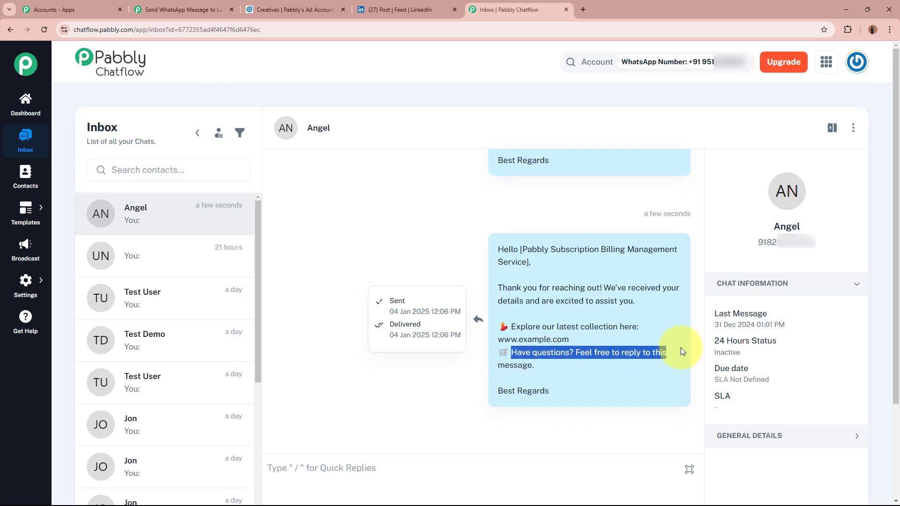
{"action": "left_click_drag", "start_coordinate": [498, 366], "coordinate": [556, 368]}
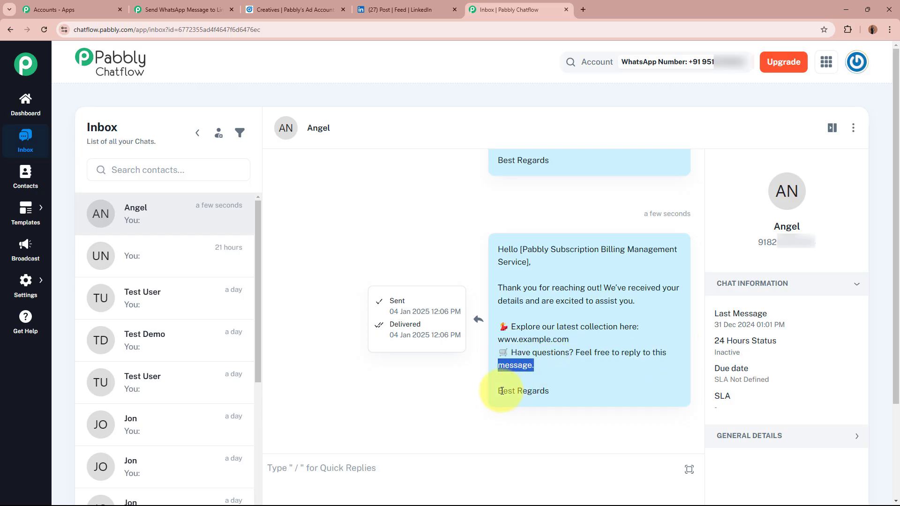
{"action": "left_click_drag", "start_coordinate": [503, 391], "coordinate": [586, 395]}
{"action": "left_click", "coordinate": [586, 393]}
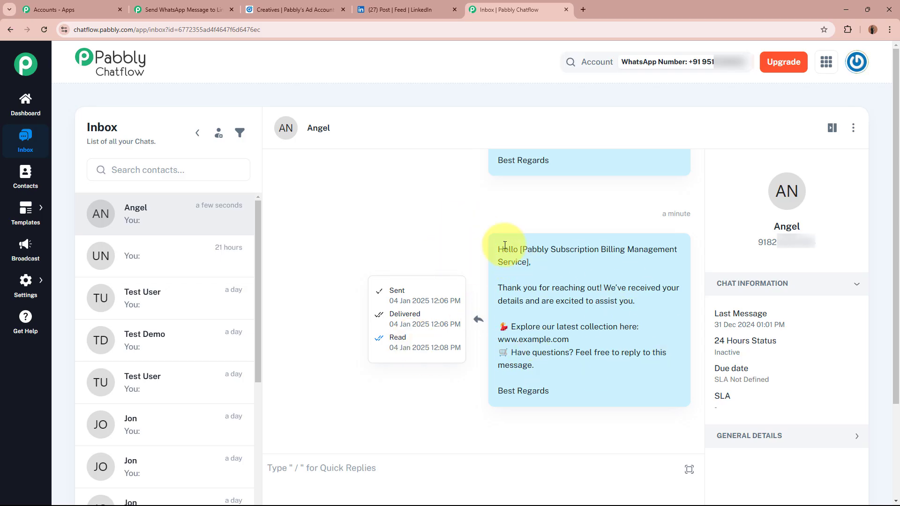
{"action": "left_click_drag", "start_coordinate": [498, 249], "coordinate": [600, 406]}
{"action": "left_click", "coordinate": [590, 392]}
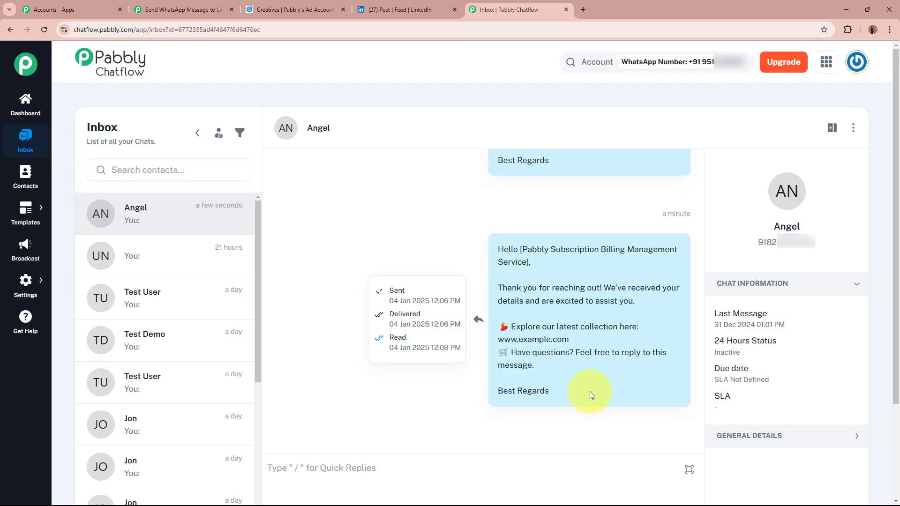
Step: Dismiss the status details and return to the Pabbly Connect workflow
{"action": "left_click", "coordinate": [389, 193]}
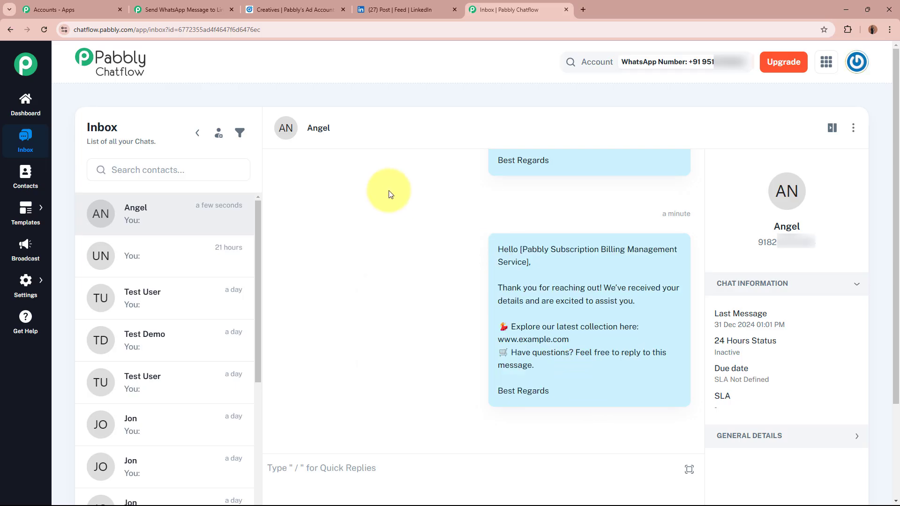
{"action": "left_click", "coordinate": [401, 13]}
{"action": "left_click", "coordinate": [552, 5]}
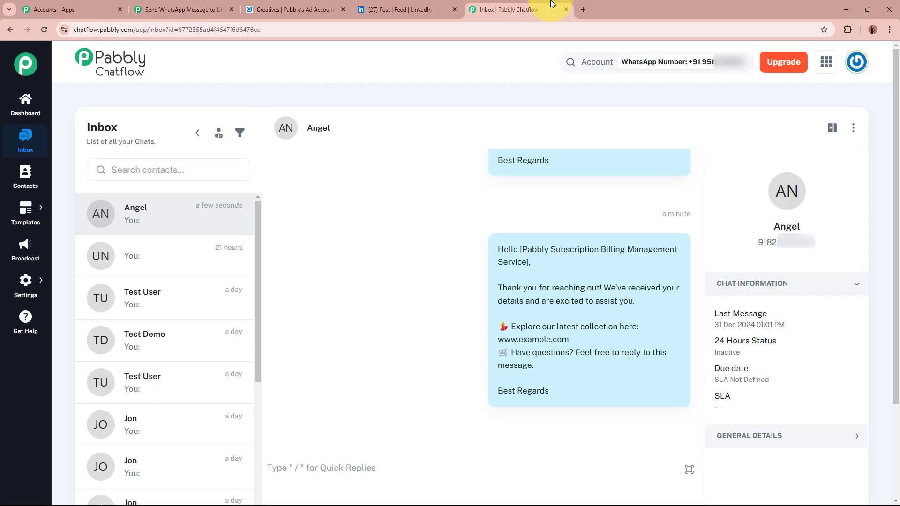
{"action": "left_click", "coordinate": [215, 10]}
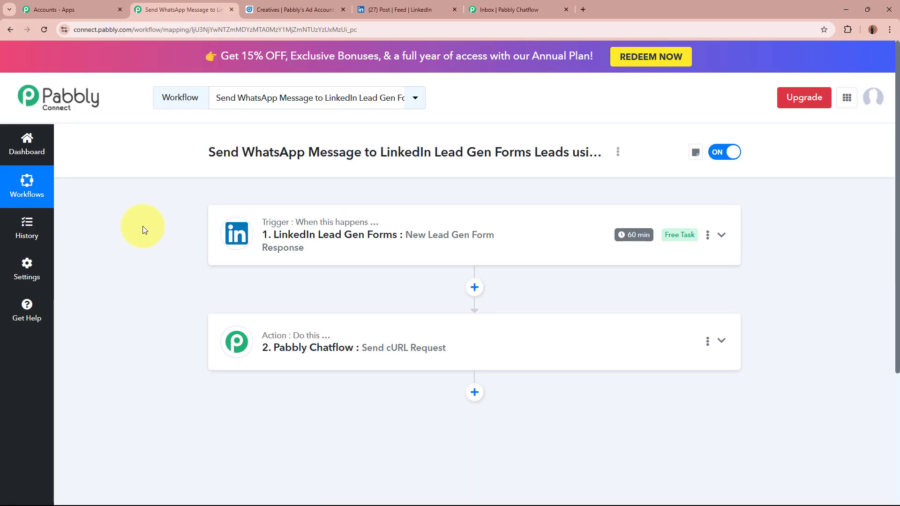